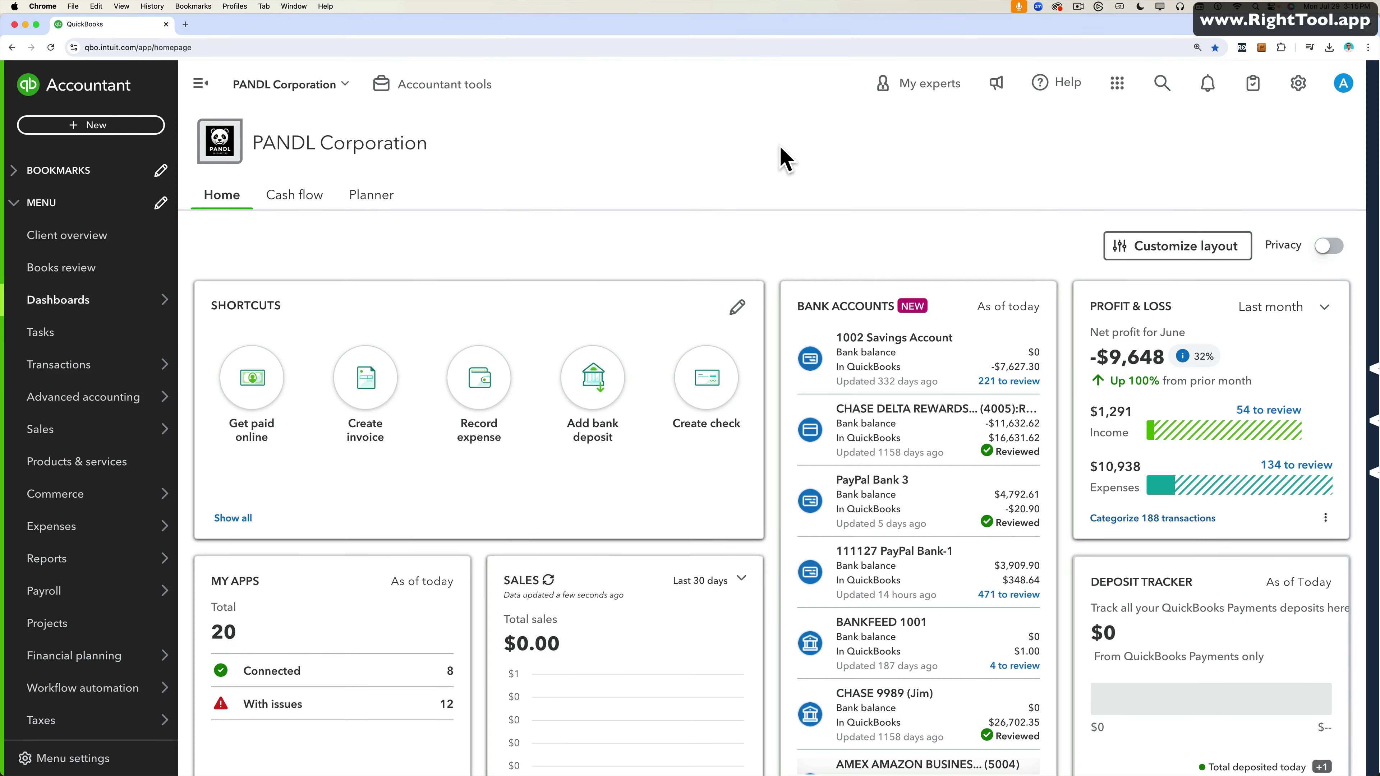
Step: Create a blank journal entry and switch to the Invoice_Details_RT_Export (8) workbook in Excel
click(86, 125)
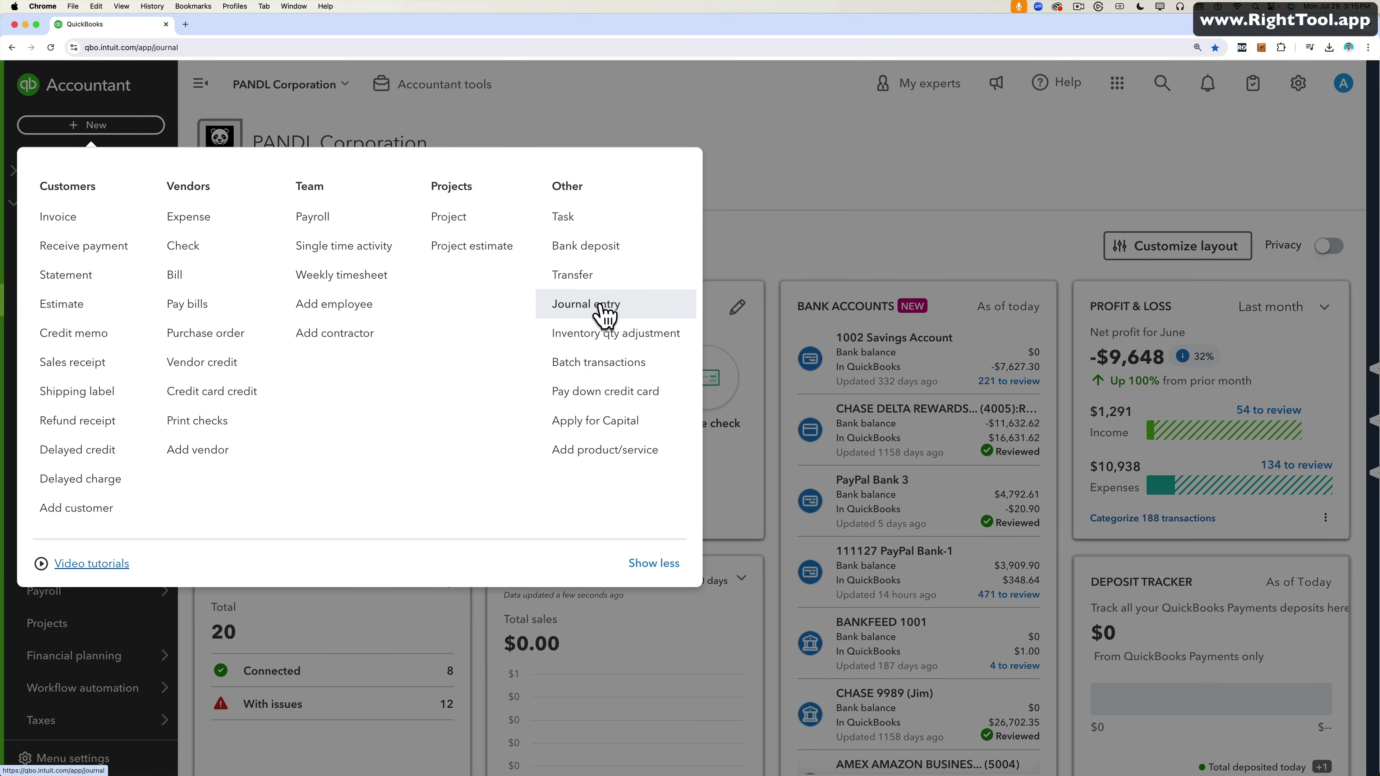
click(604, 310)
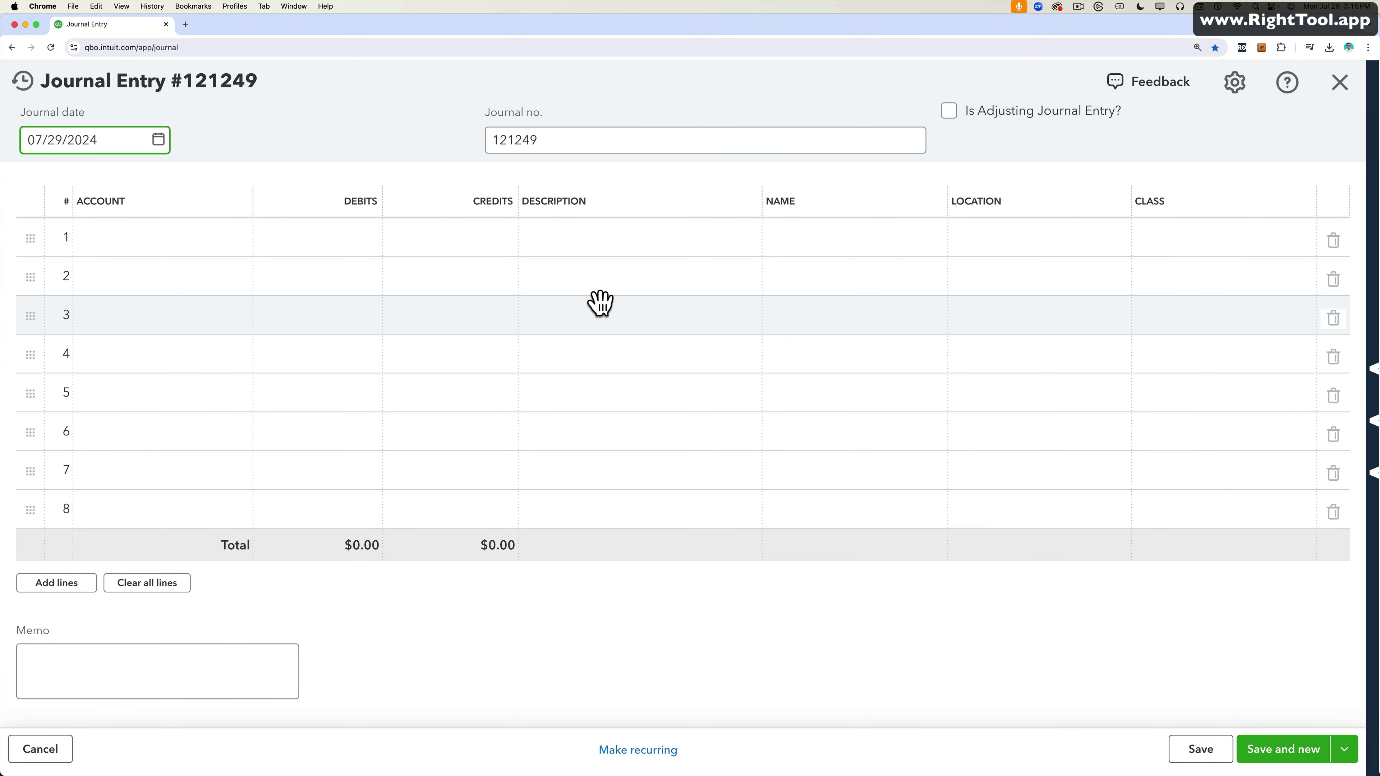
key(ctrl+Up)
click(1059, 225)
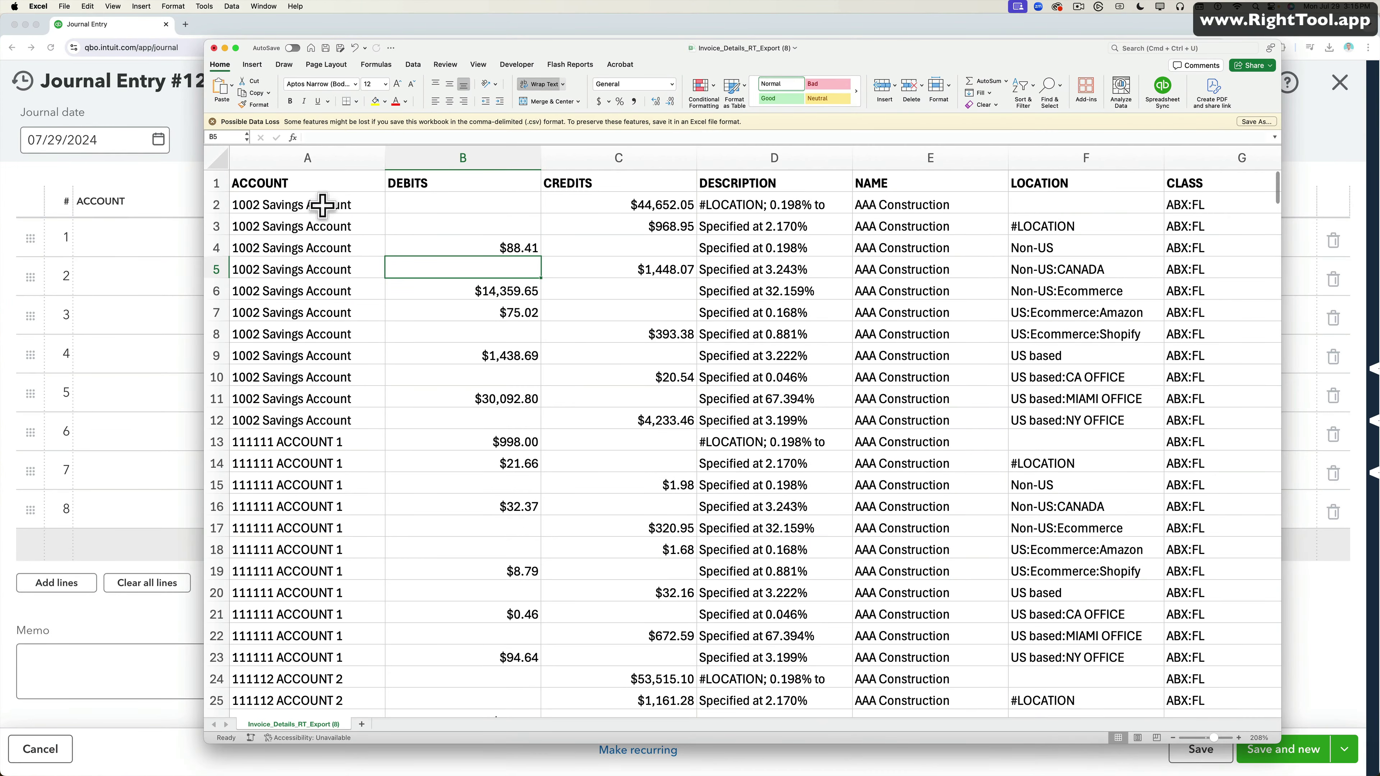
Step: Examine the workbook's Account through Class columns, then lower its window and magnify the journal entry's column headers for comparison
click(283, 155)
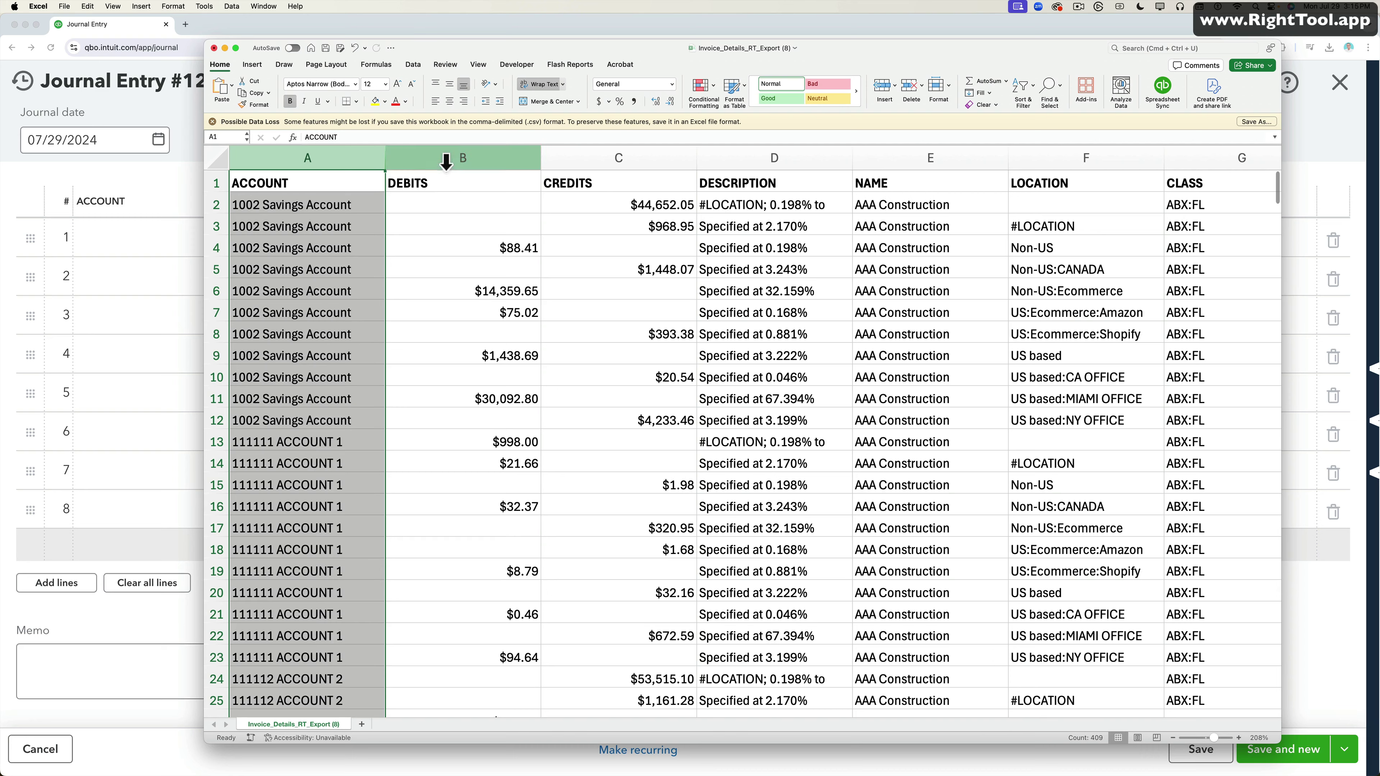
click(451, 158)
click(611, 156)
click(779, 157)
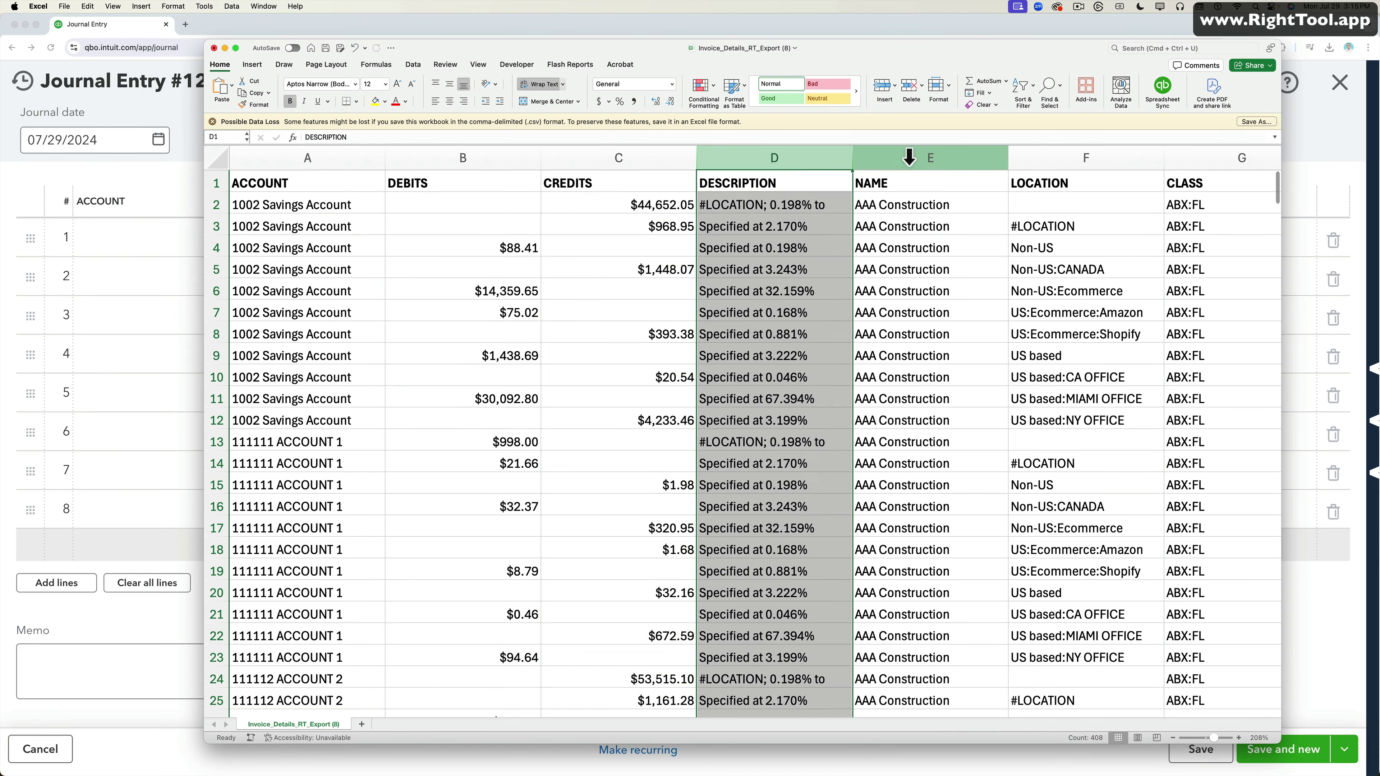
click(902, 156)
click(1038, 157)
click(1188, 156)
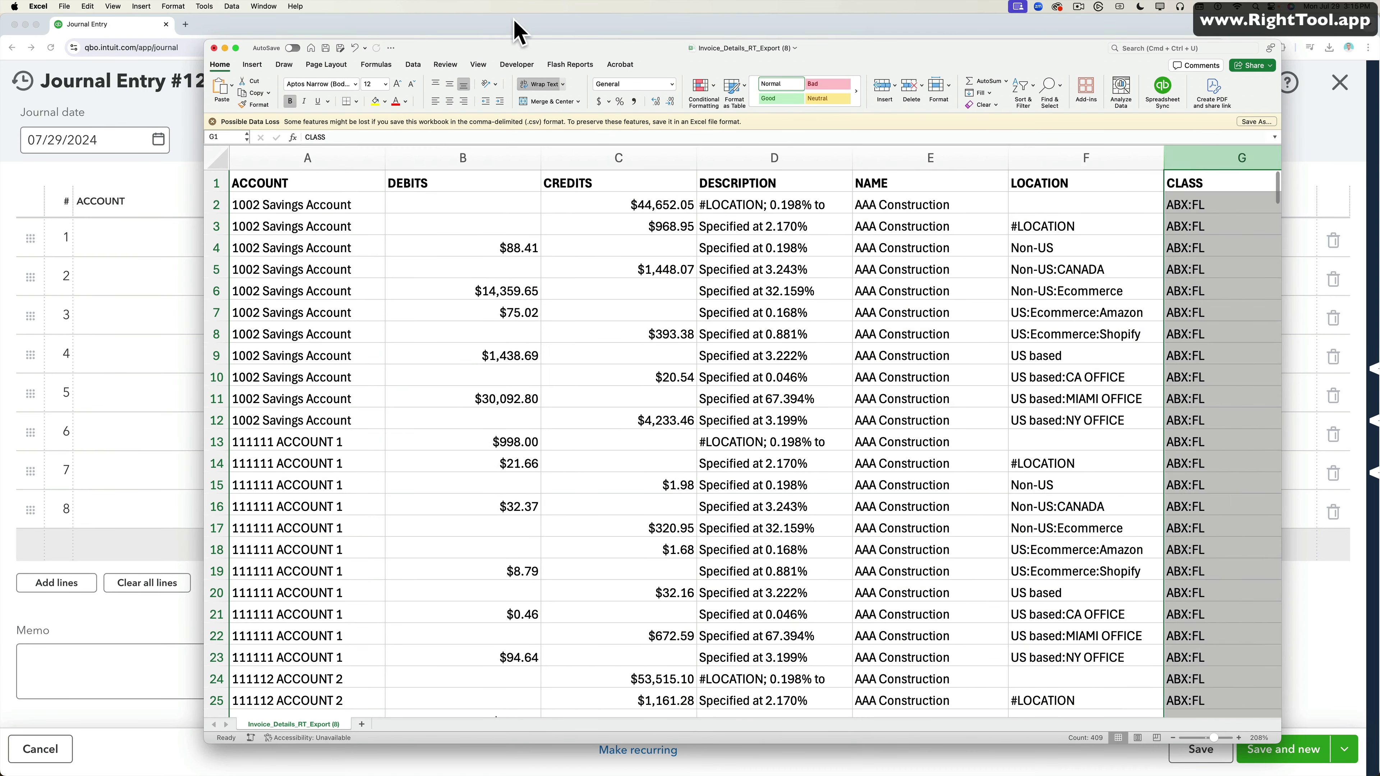
drag(530, 64, 383, 257)
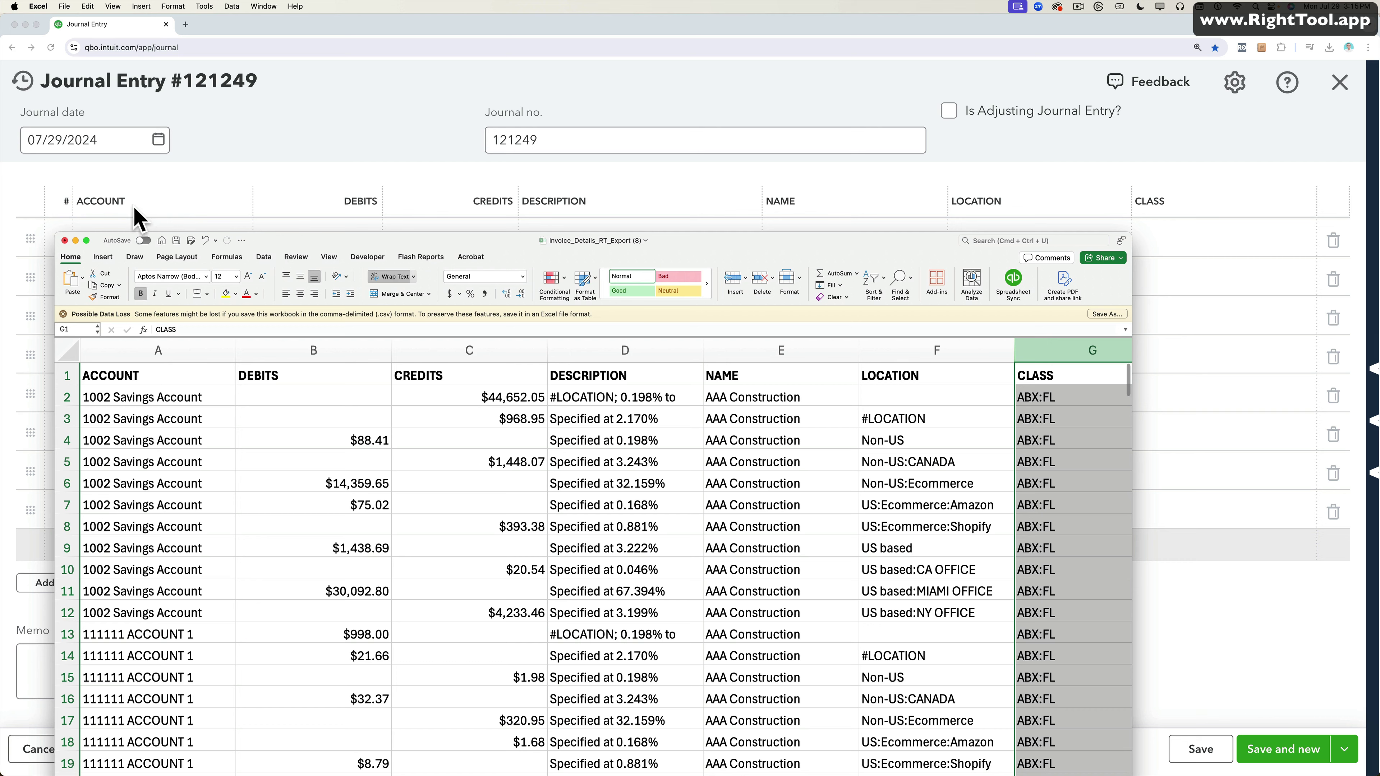
key(alt+super+8)
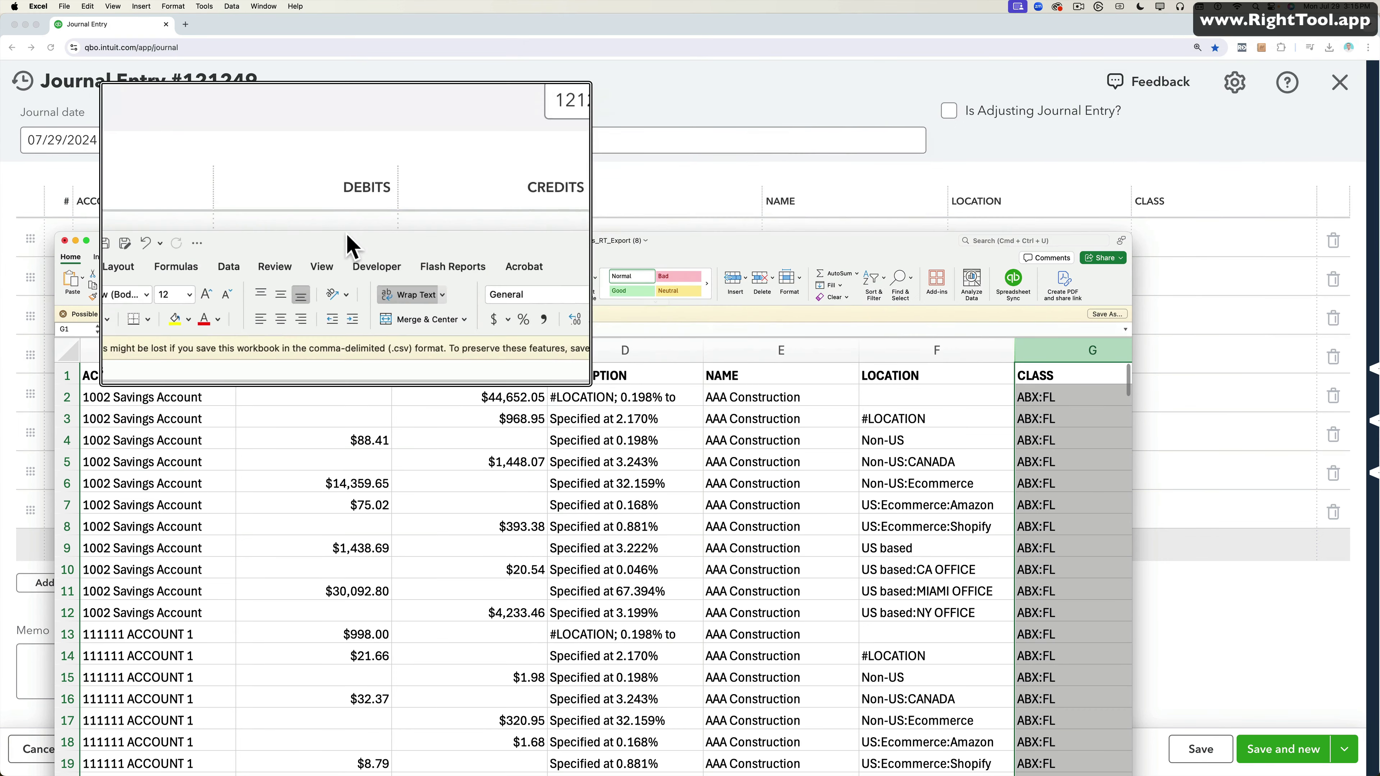
key(alt+super+8)
Step: Select all the workbook's data and try to paste it into the account field of the journal entry's first line
click(254, 571)
click(142, 397)
key(super+a)
scroll(147, 405, right, 3)
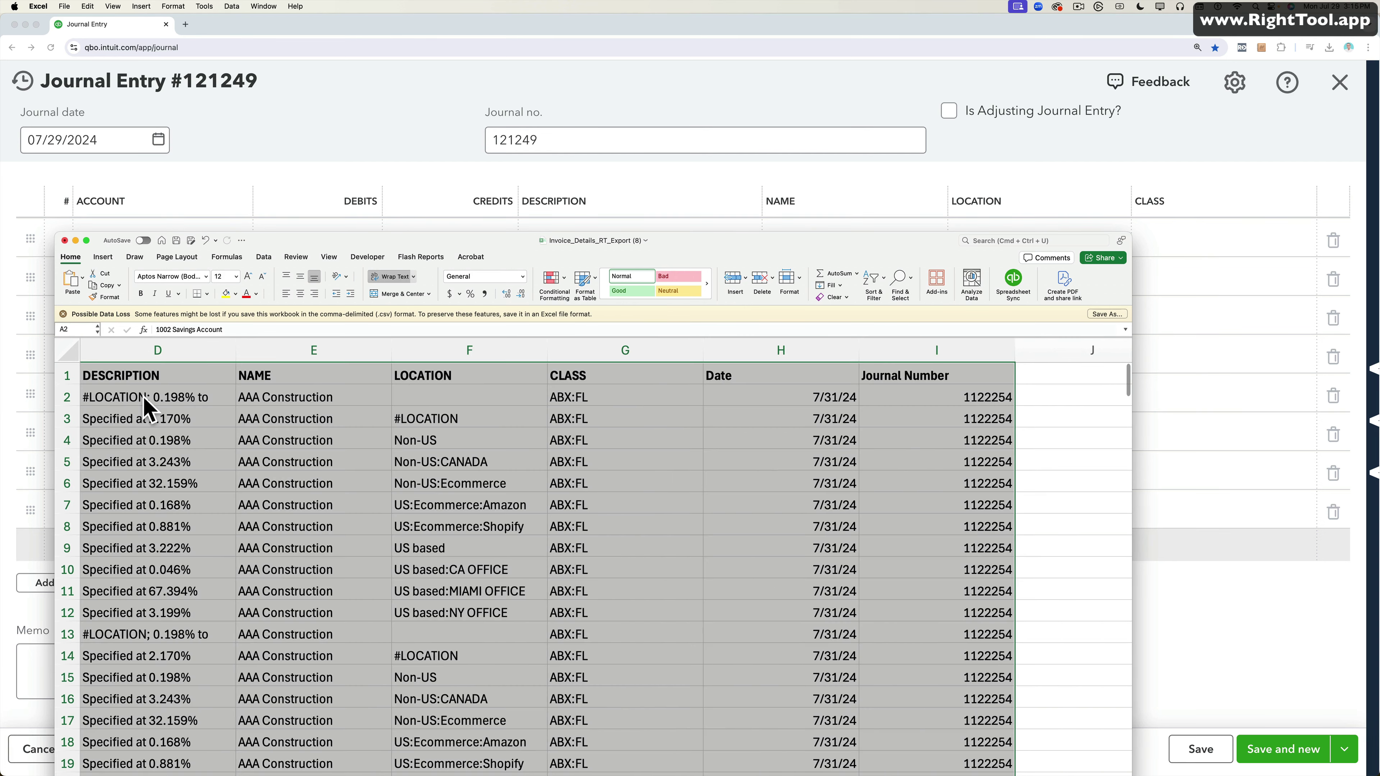
scroll(163, 381, left, 5)
click(225, 163)
click(116, 239)
right_click(117, 238)
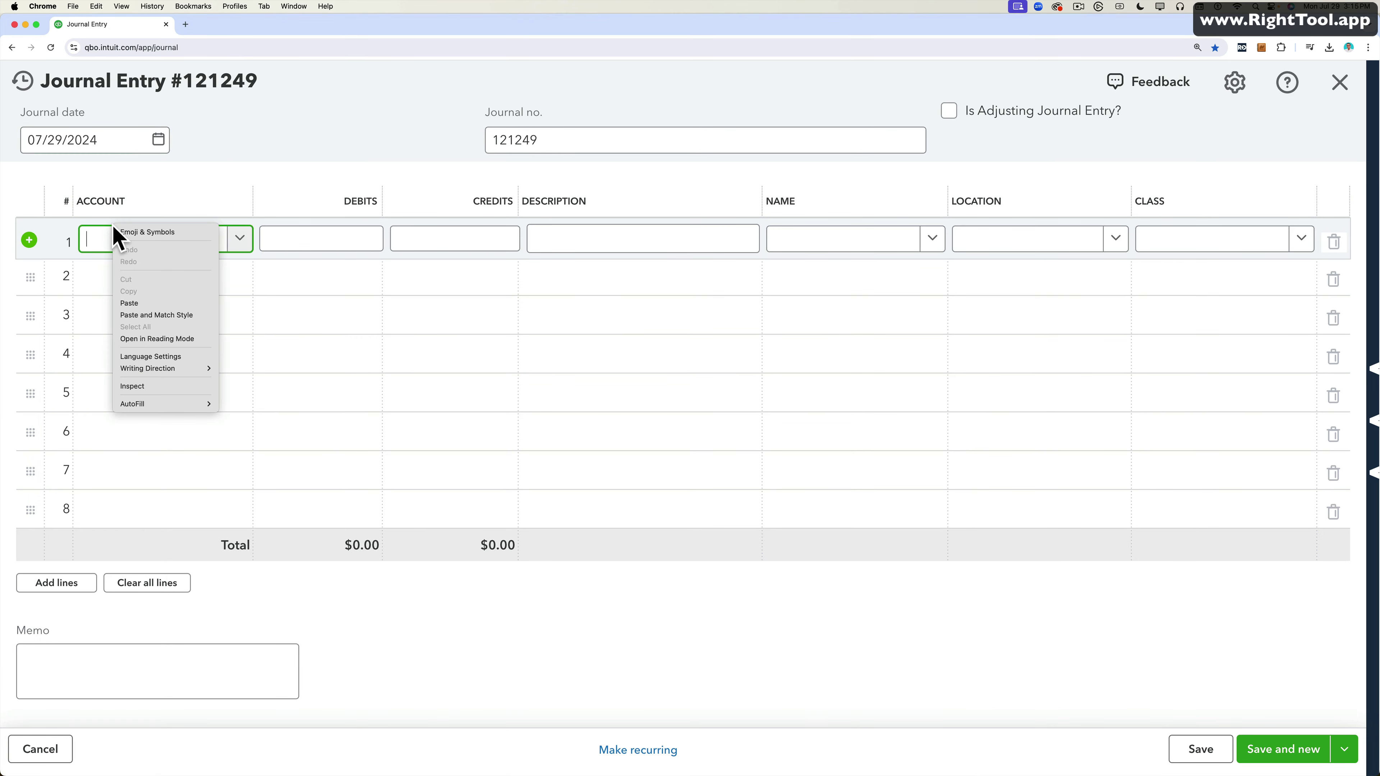
click(145, 303)
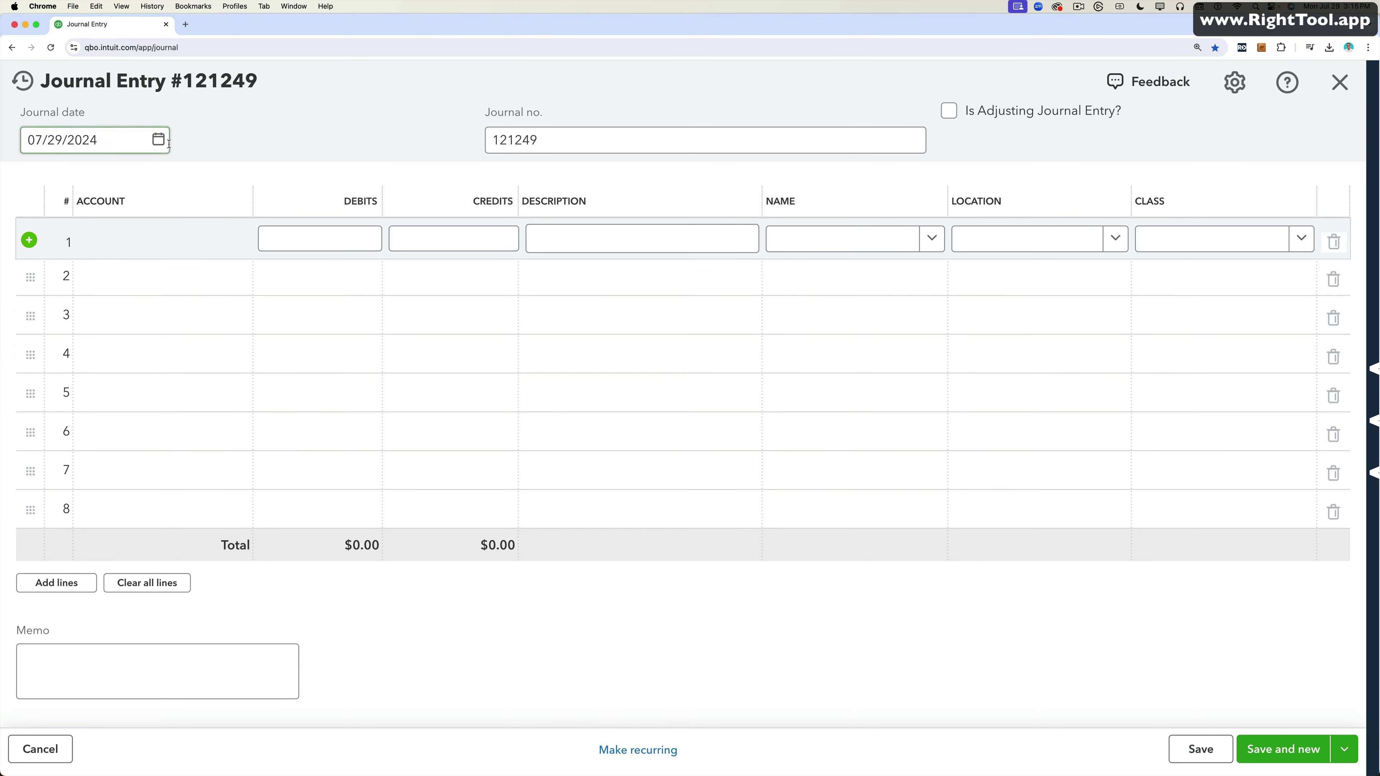
Step: Switch back to the Excel workbook and place its window below the journal entry's first line
key(ctrl+Up)
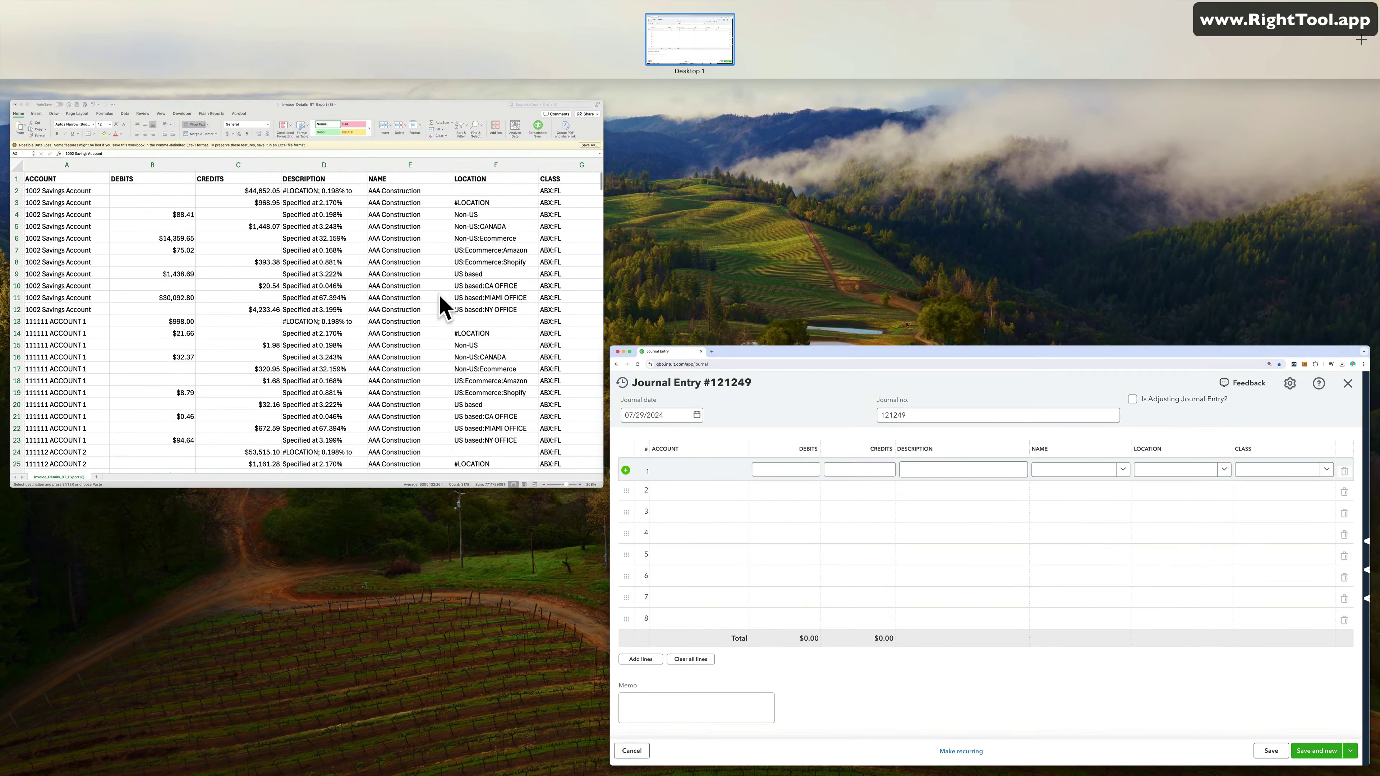
click(441, 309)
drag(543, 232, 686, 21)
click(548, 240)
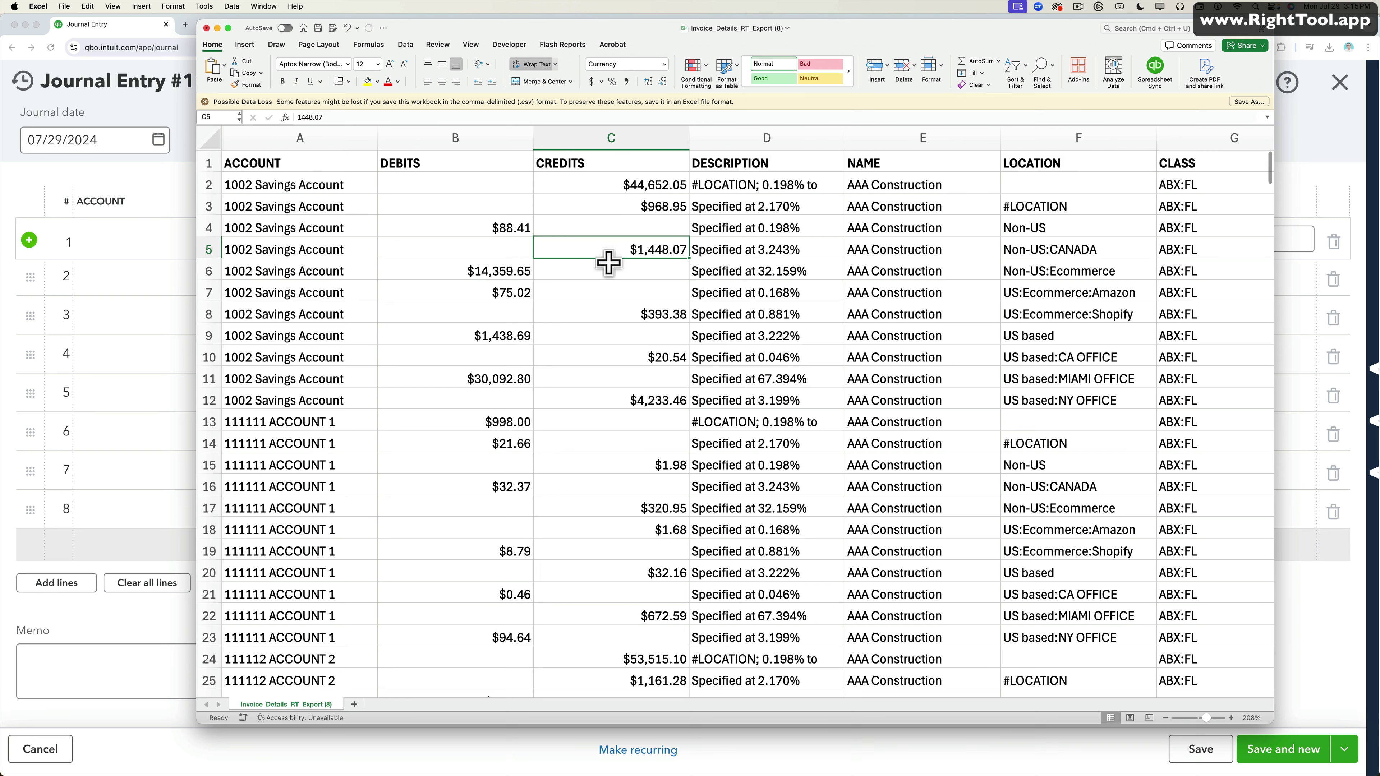
click(634, 284)
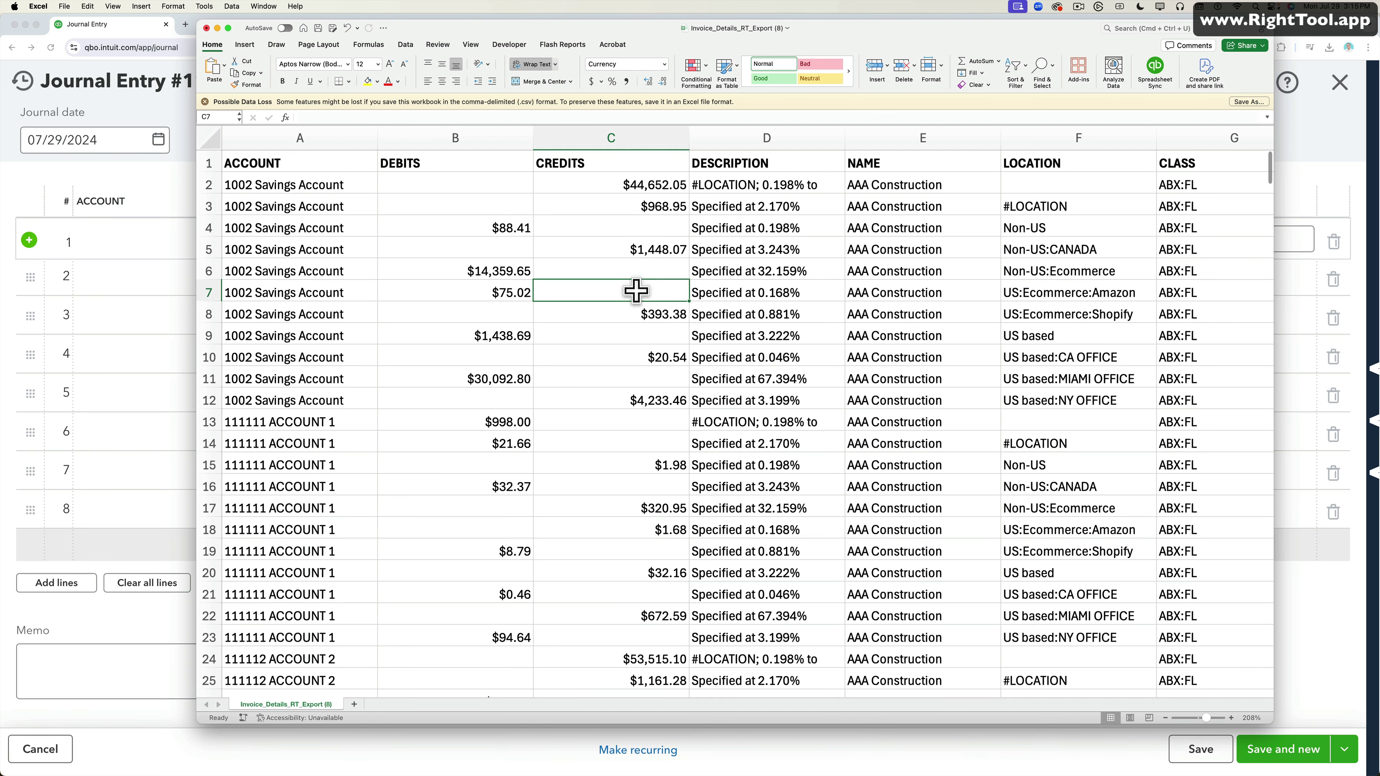
drag(526, 33, 368, 283)
Step: Compare the workbook's Account, Debits, Credits, Description, Name, Location and Class columns with the columns of the journal entry form
click(157, 387)
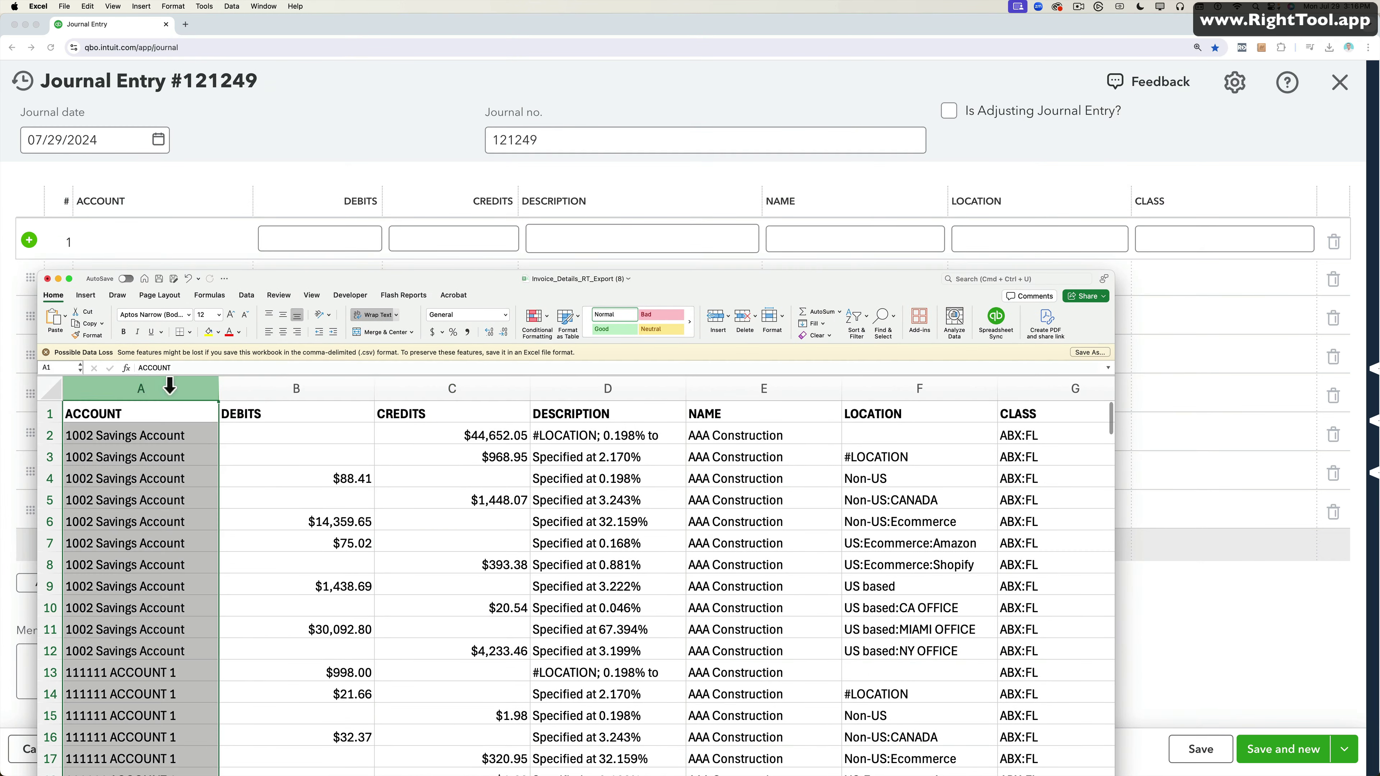
click(266, 387)
click(428, 386)
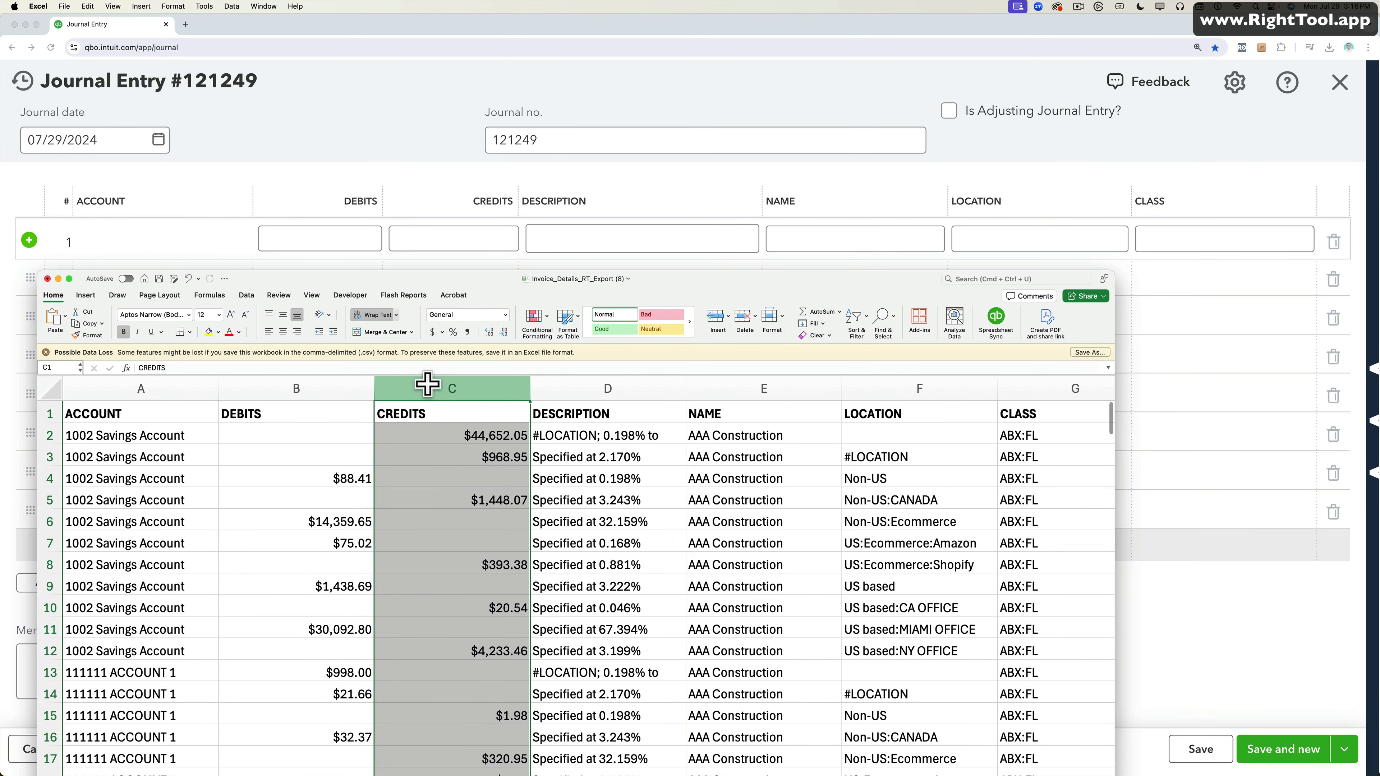
click(633, 387)
click(750, 387)
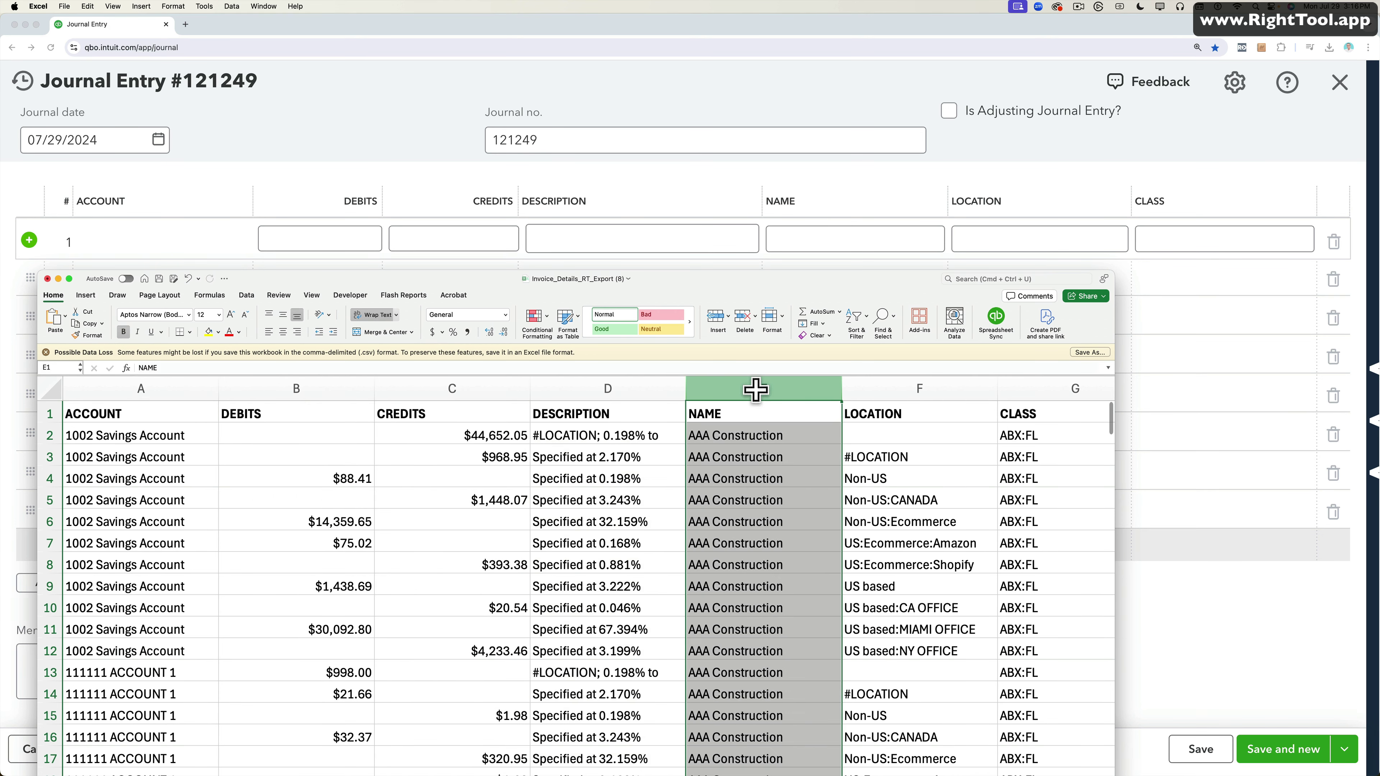
click(877, 387)
click(1035, 387)
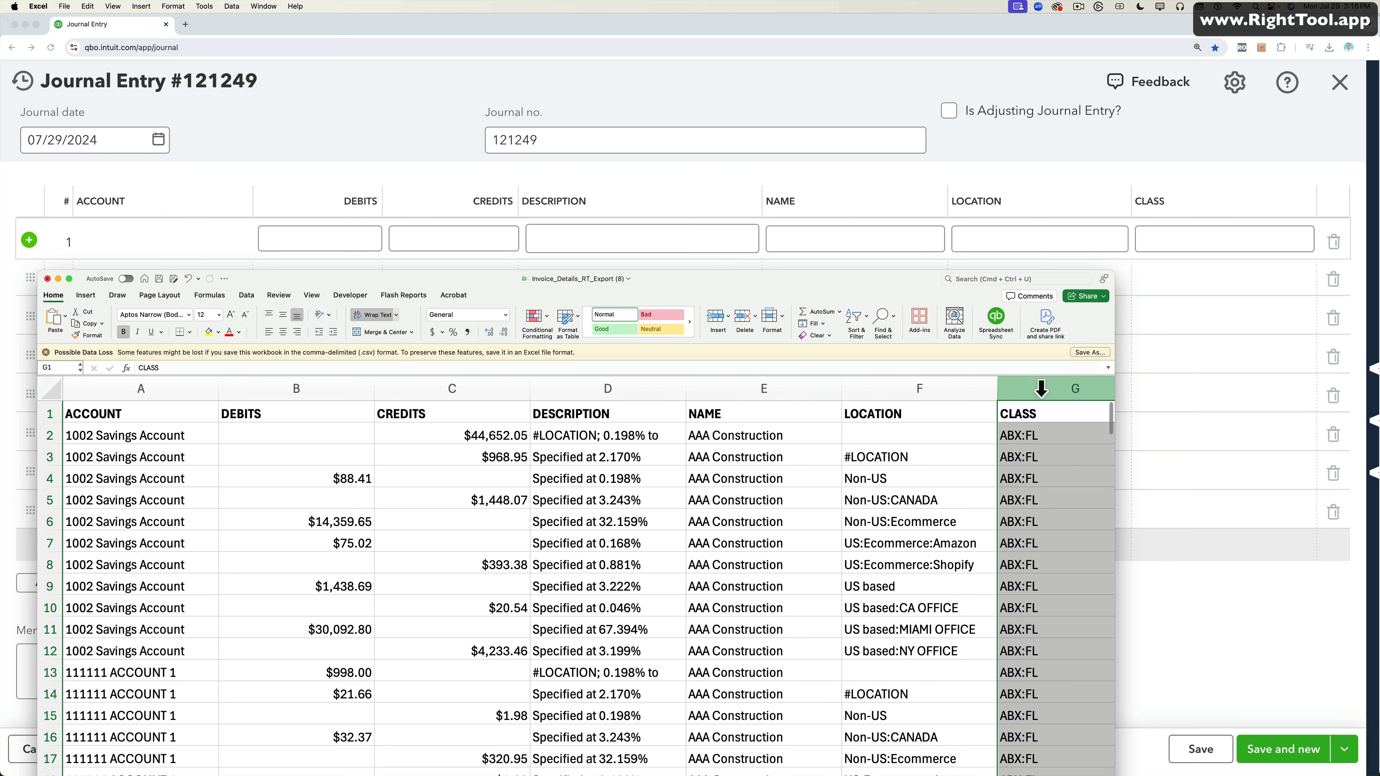
drag(1039, 388, 899, 378)
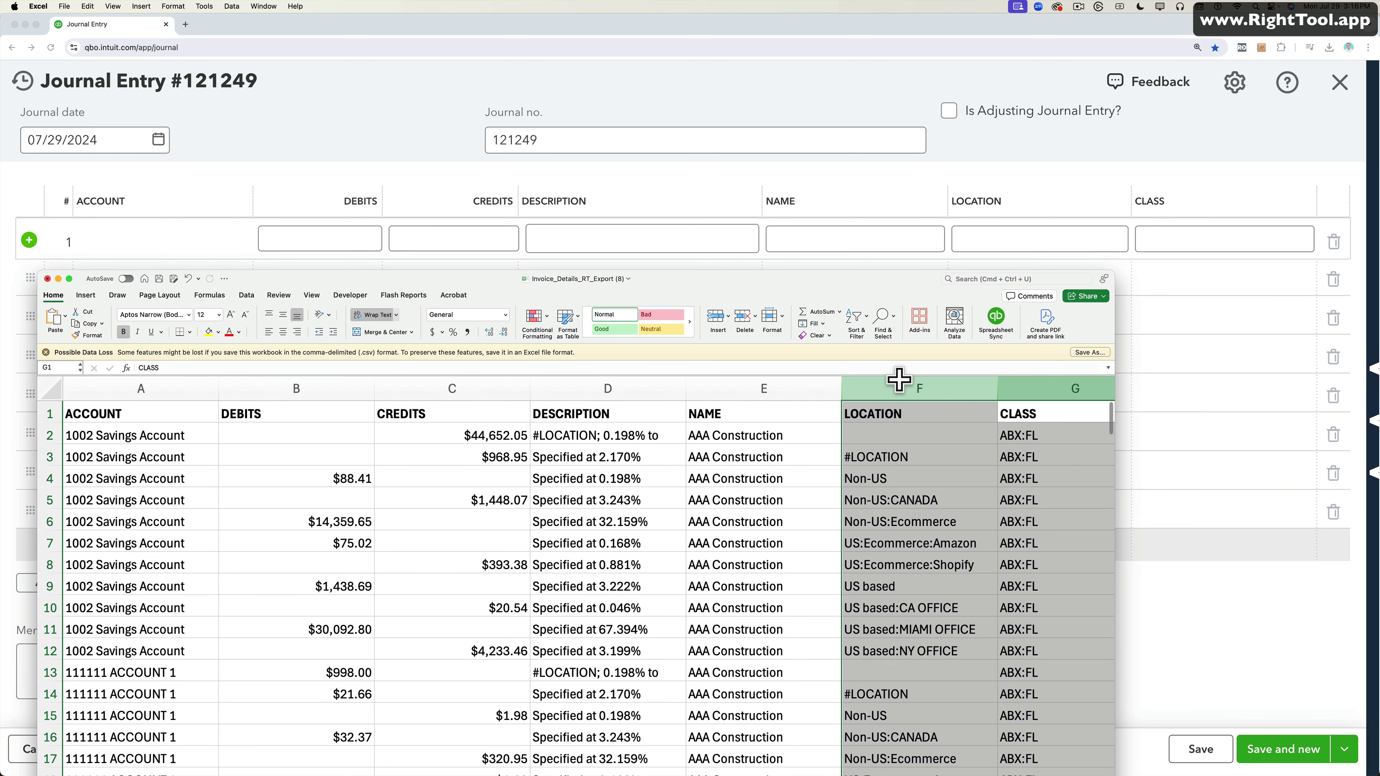
click(601, 387)
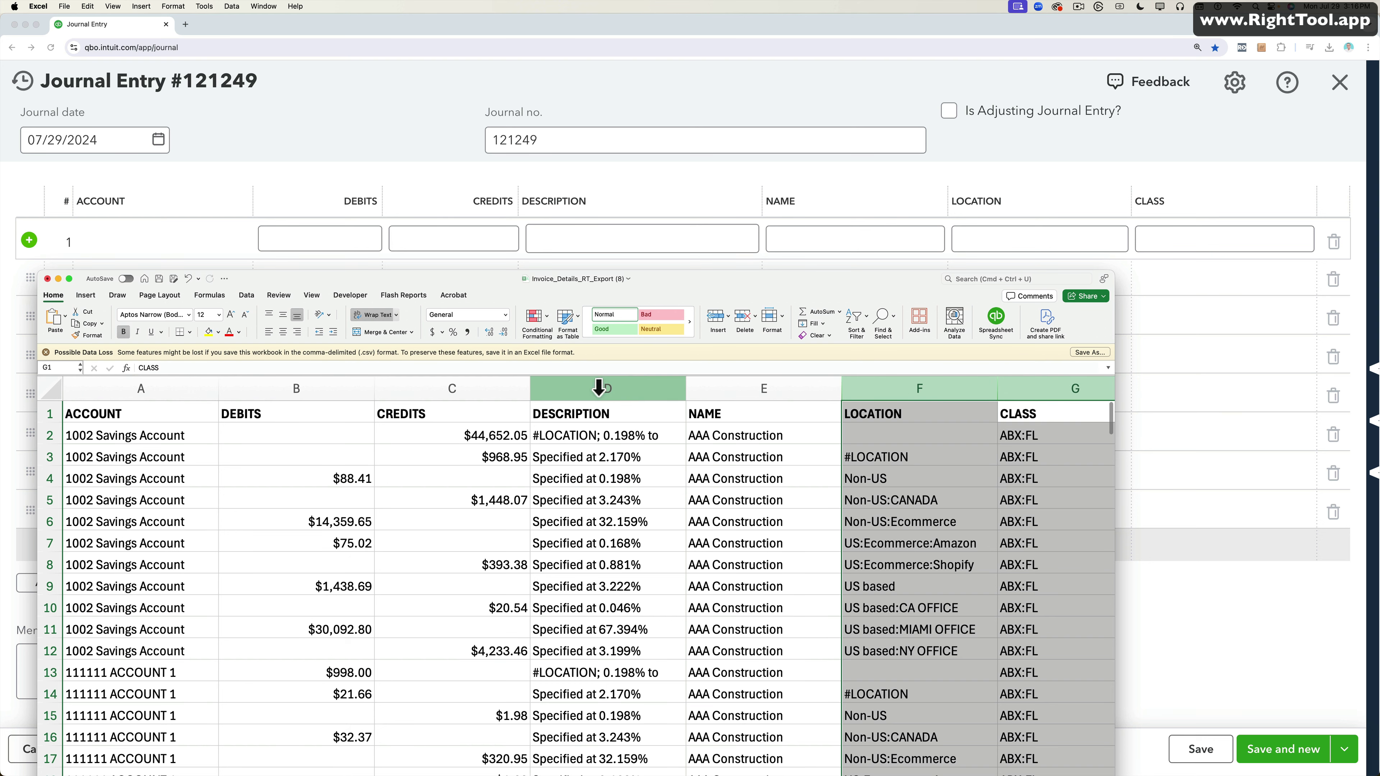
drag(591, 386, 726, 385)
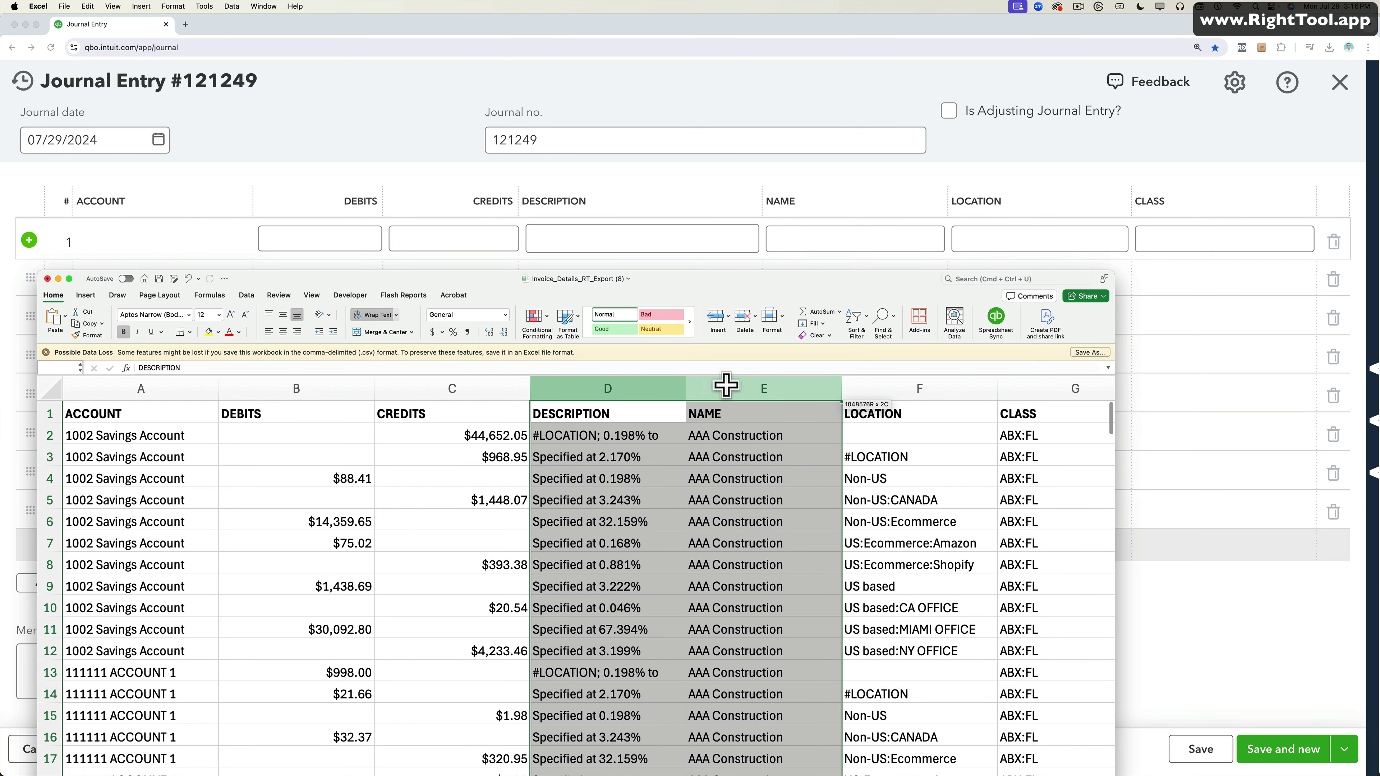
drag(891, 383, 1039, 390)
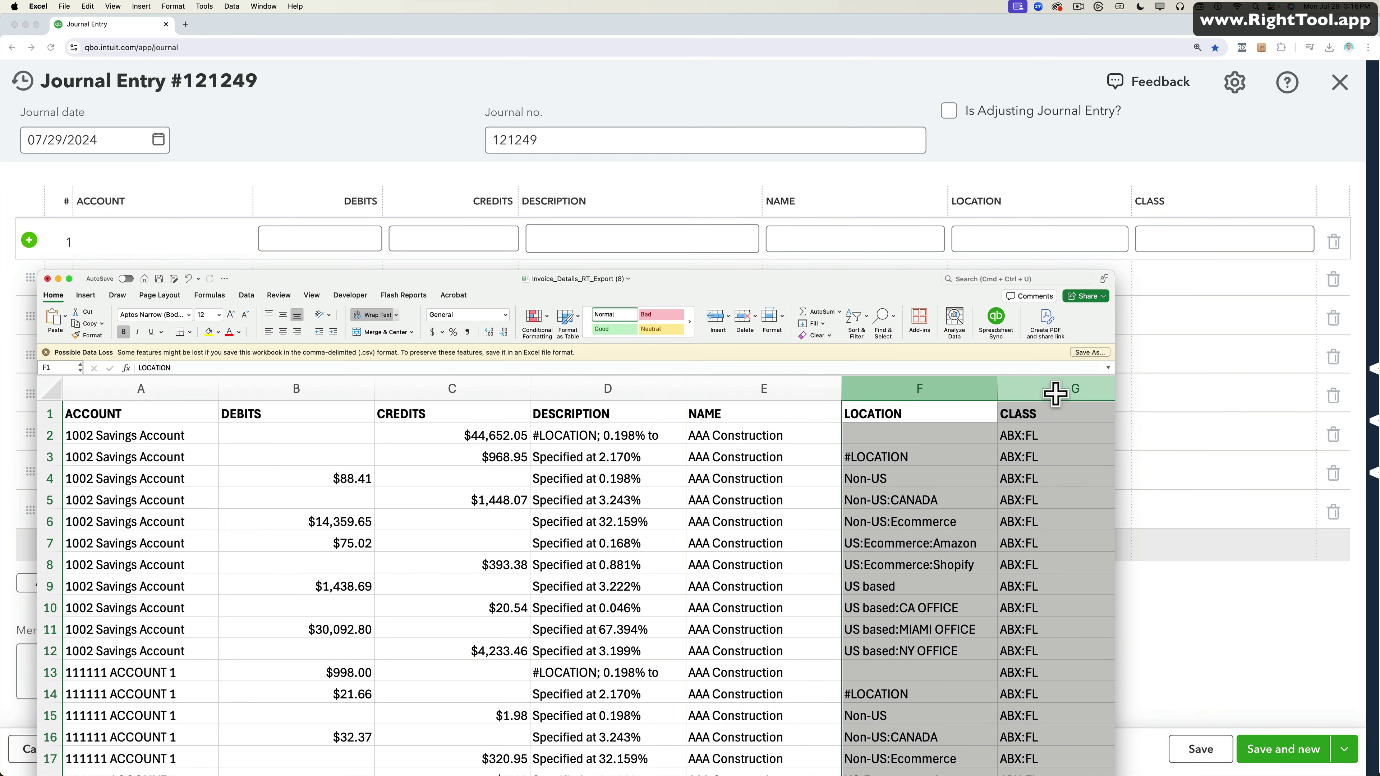
mouse_move(826, 293)
mouse_down()
mouse_move(822, 269)
mouse_move(838, 291)
mouse_up()
Step: Switch to the journal entry in Chrome and examine its journal date and journal number fields
click(83, 136)
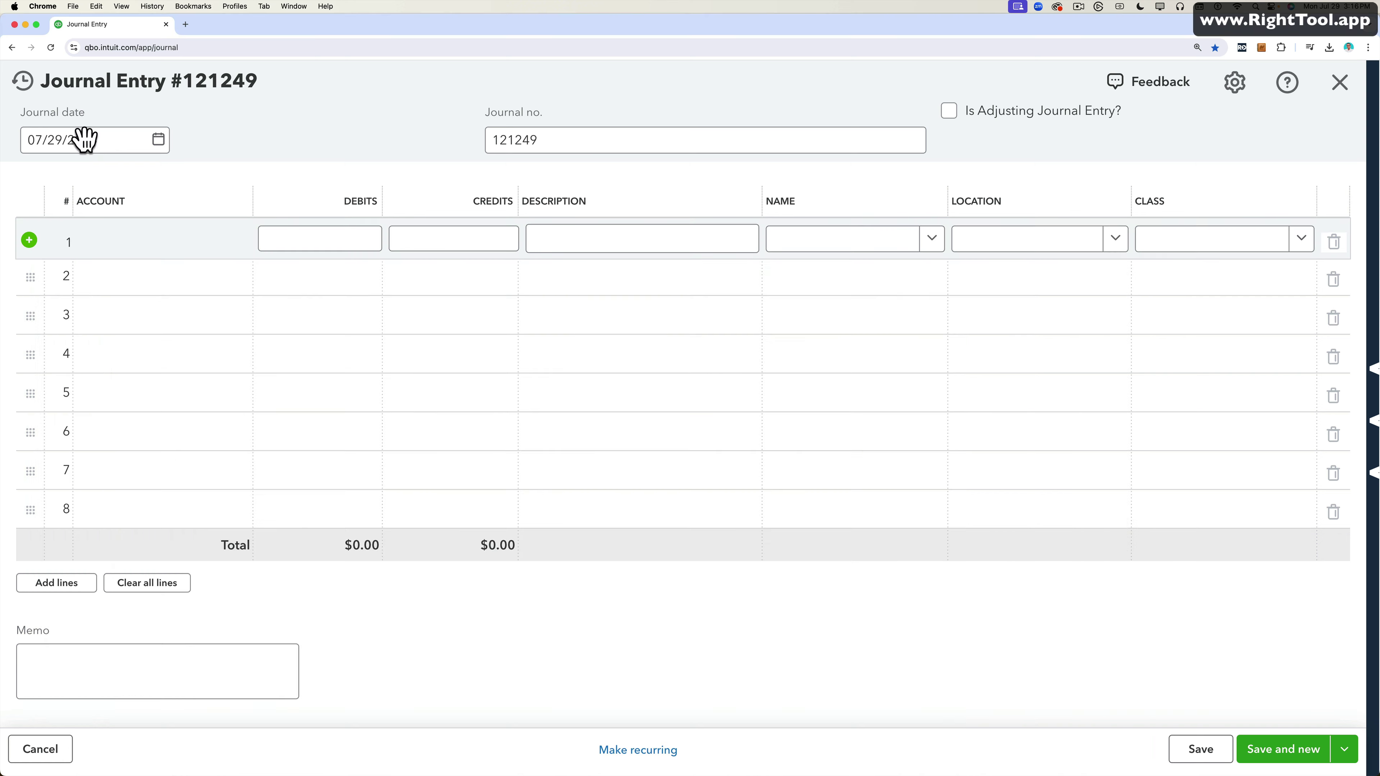
click(112, 140)
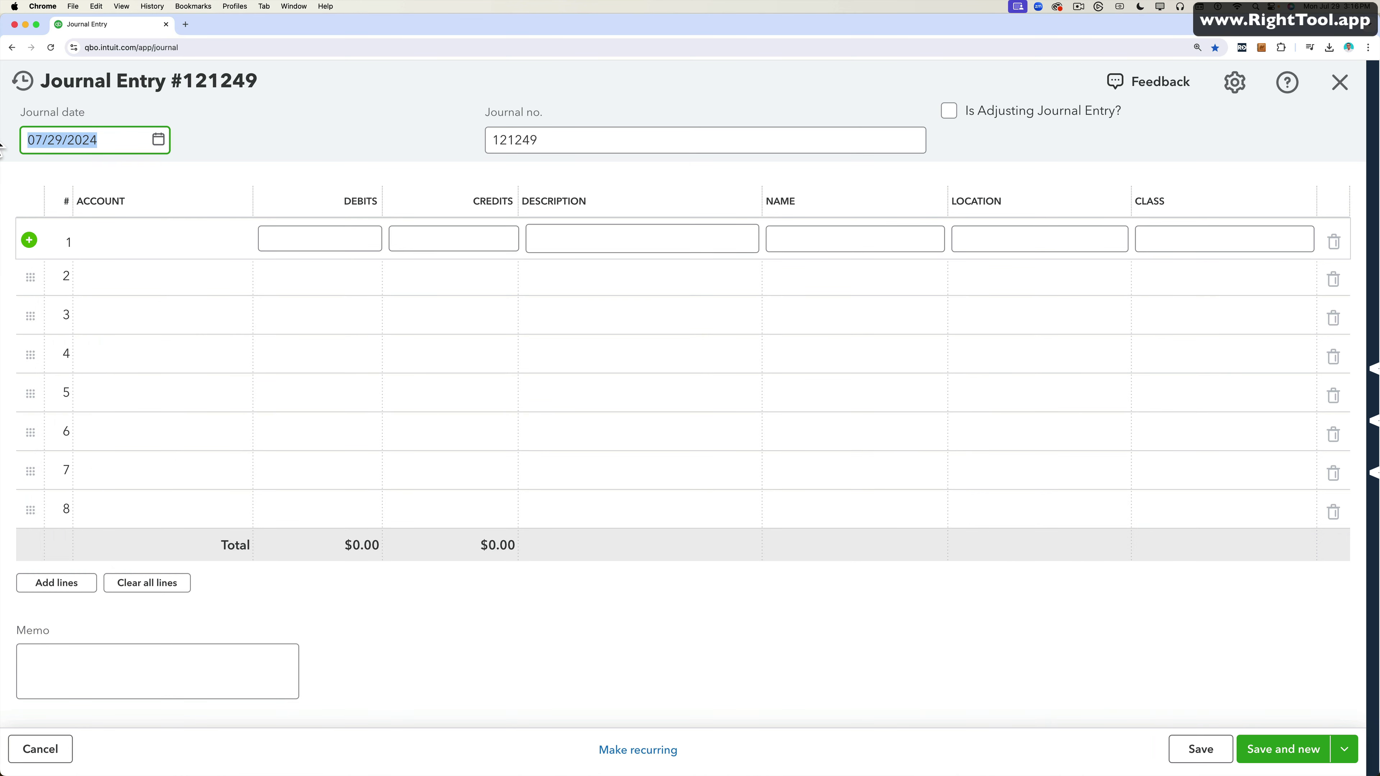
click(552, 136)
drag(552, 133, 429, 138)
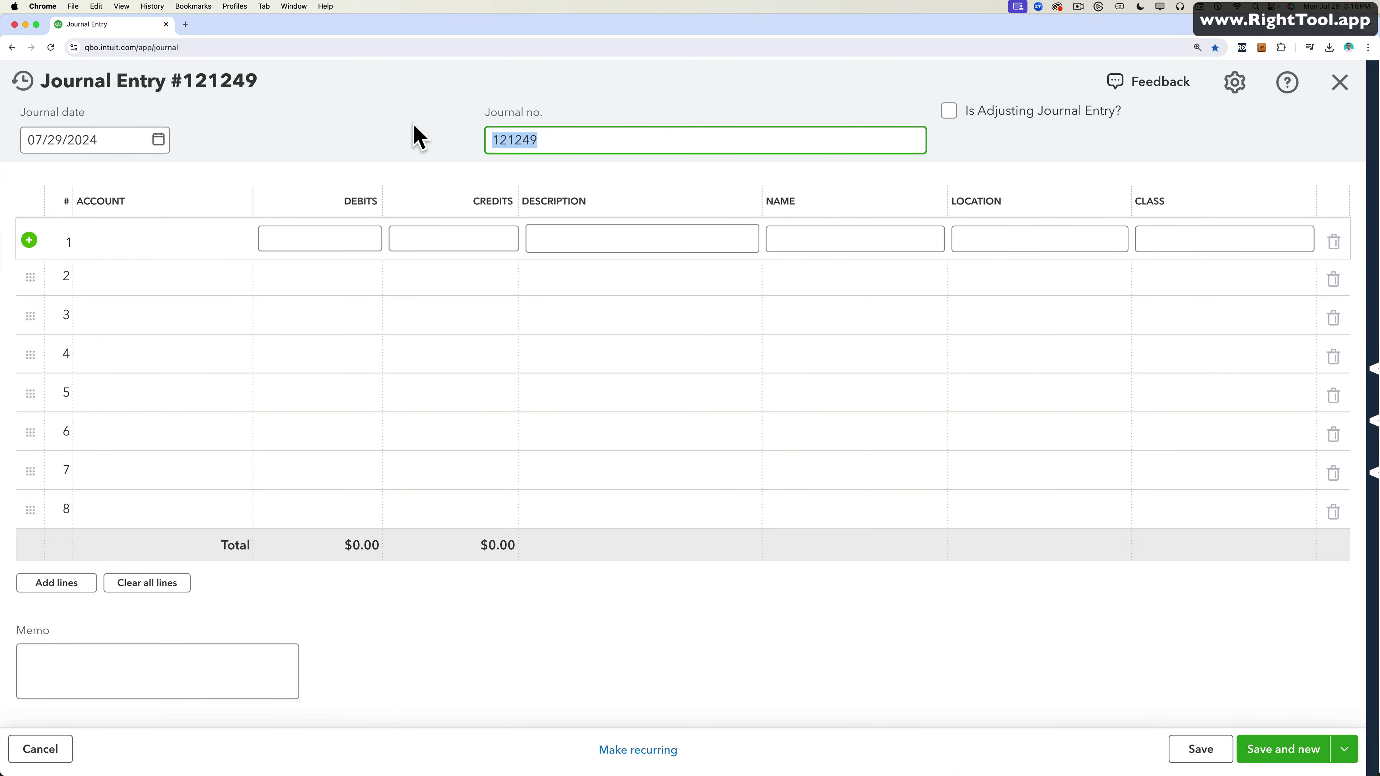
Step: Switch to the Excel workbook and enlarge its window to fill most of the screen
key(super+Tab)
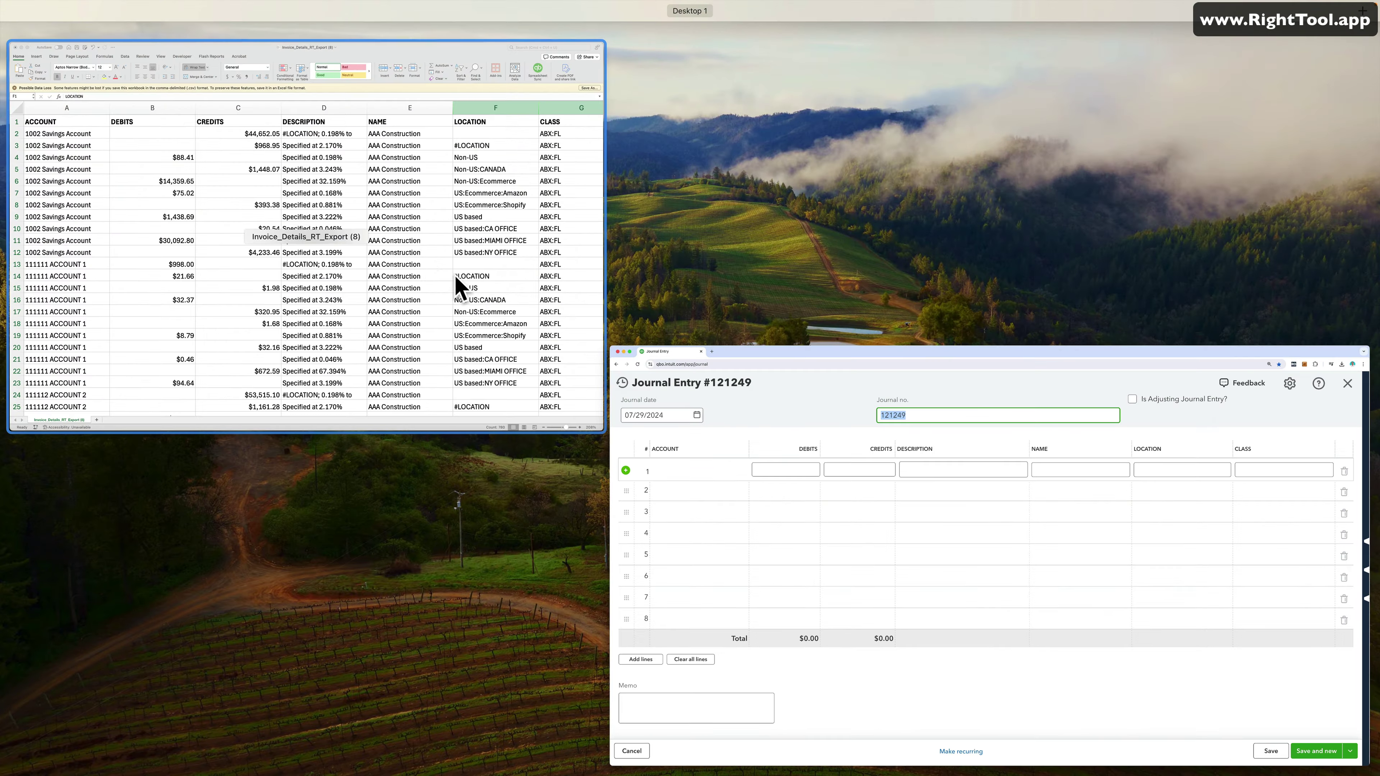
click(637, 278)
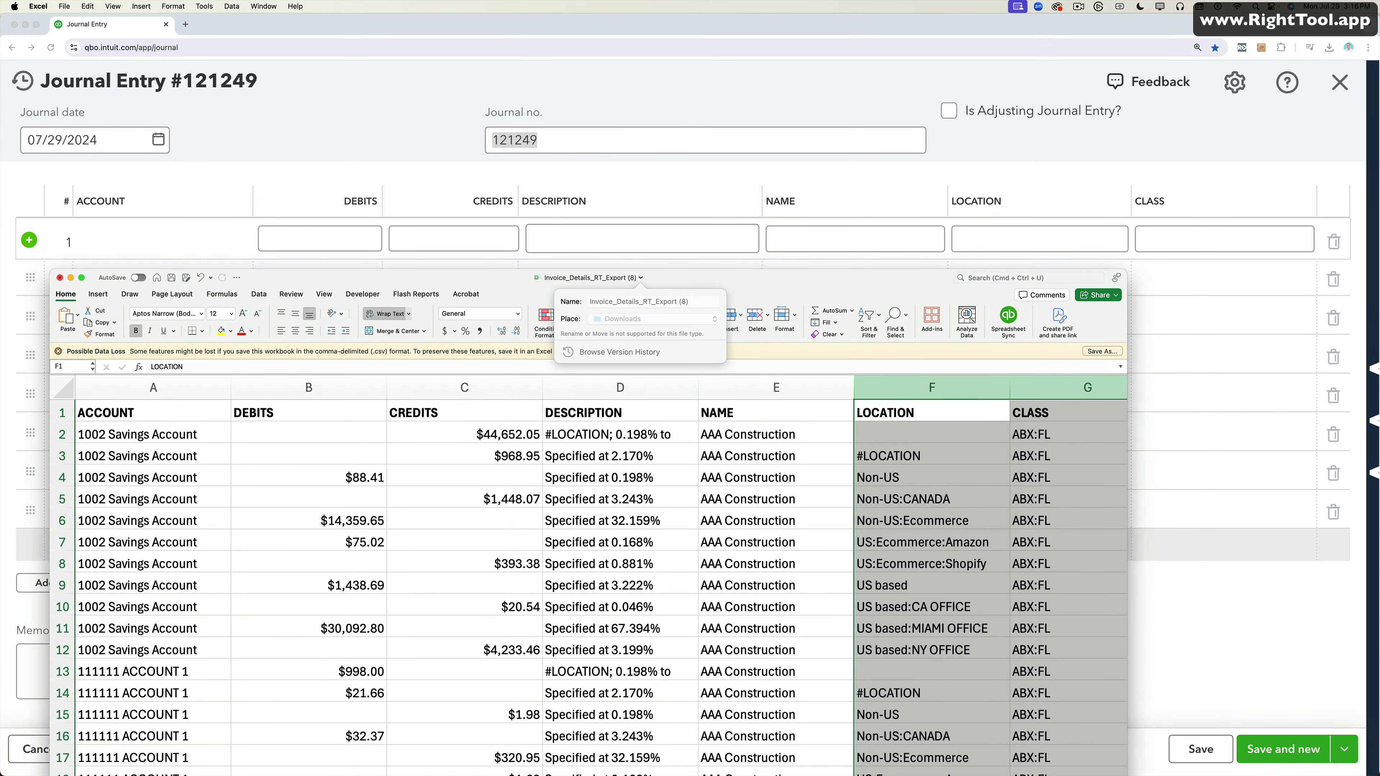
double_click(492, 293)
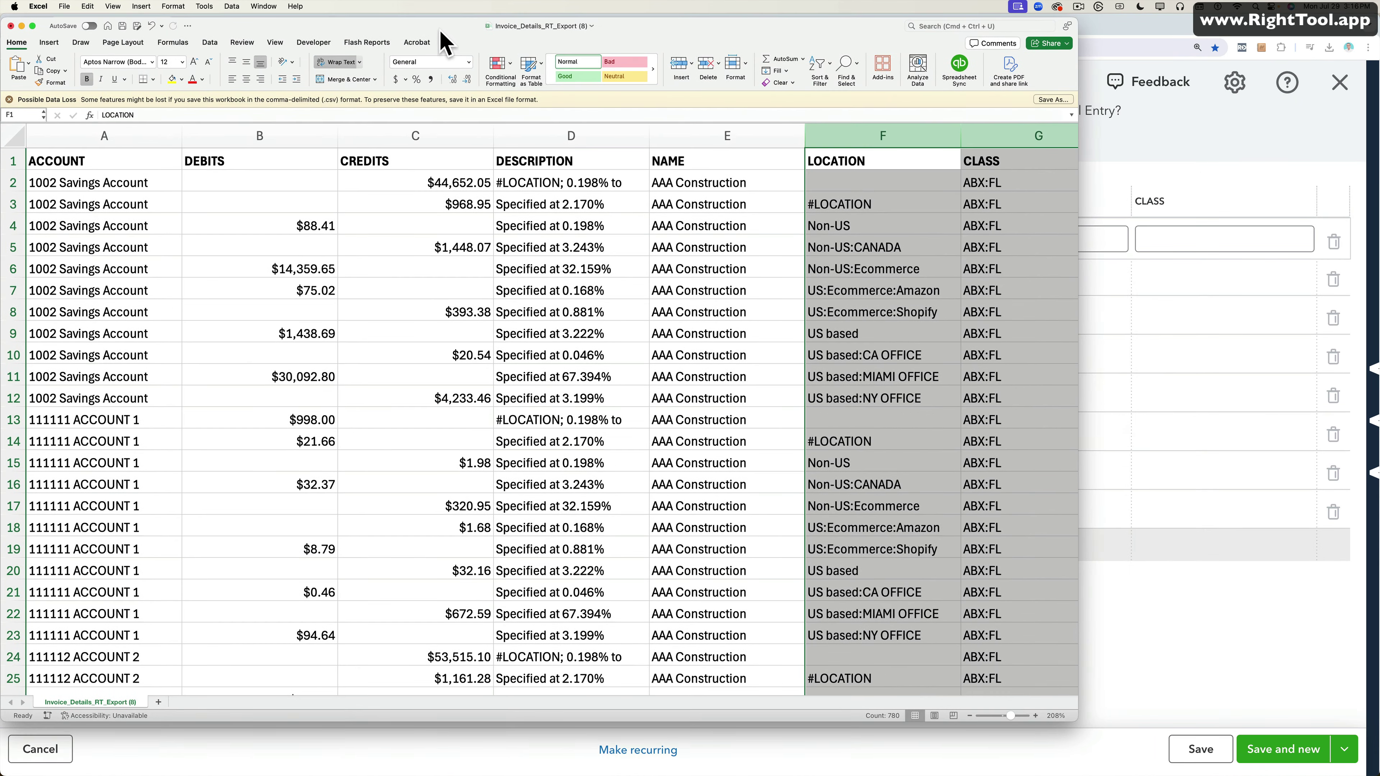
drag(1010, 716, 1351, 775)
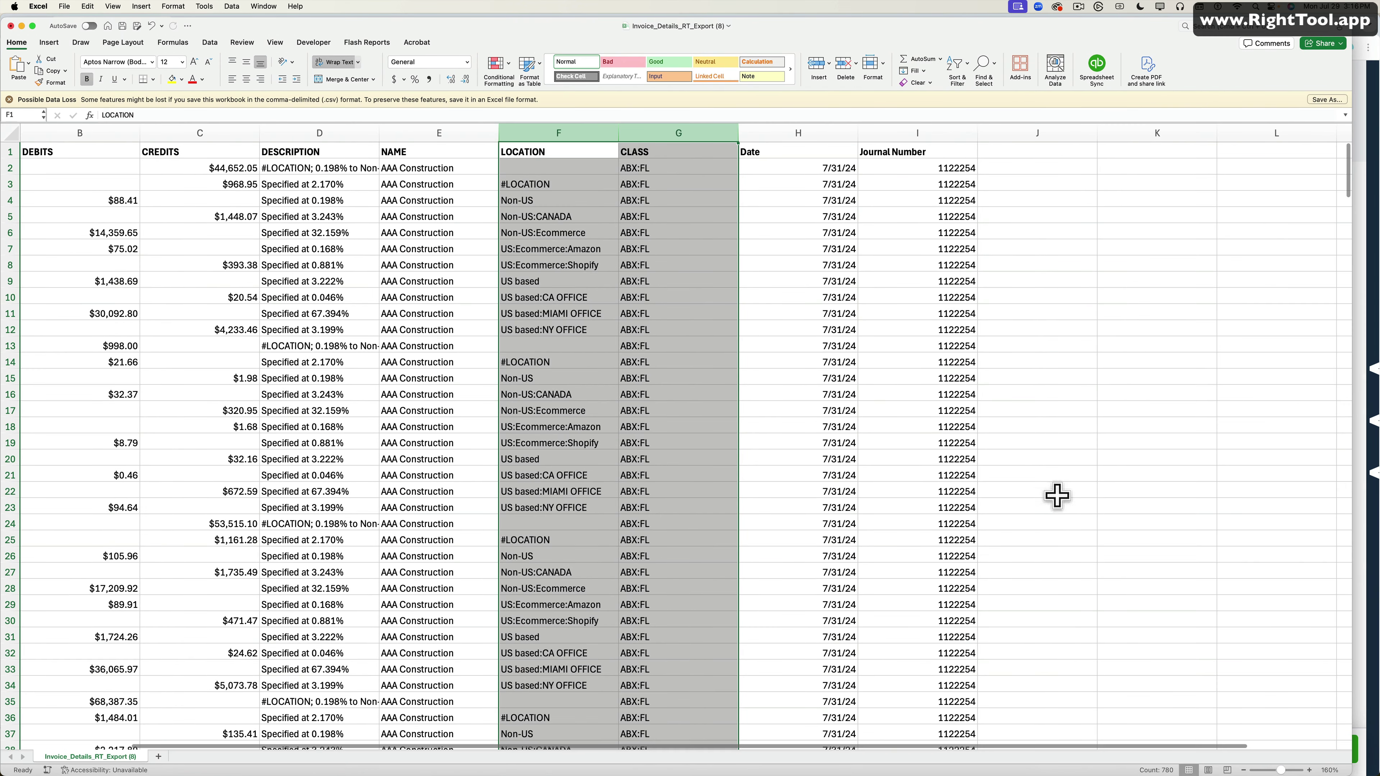
Step: Examine the Date and Journal Number columns to check the values repeated on the journal rows
click(918, 426)
click(786, 132)
drag(823, 168, 822, 386)
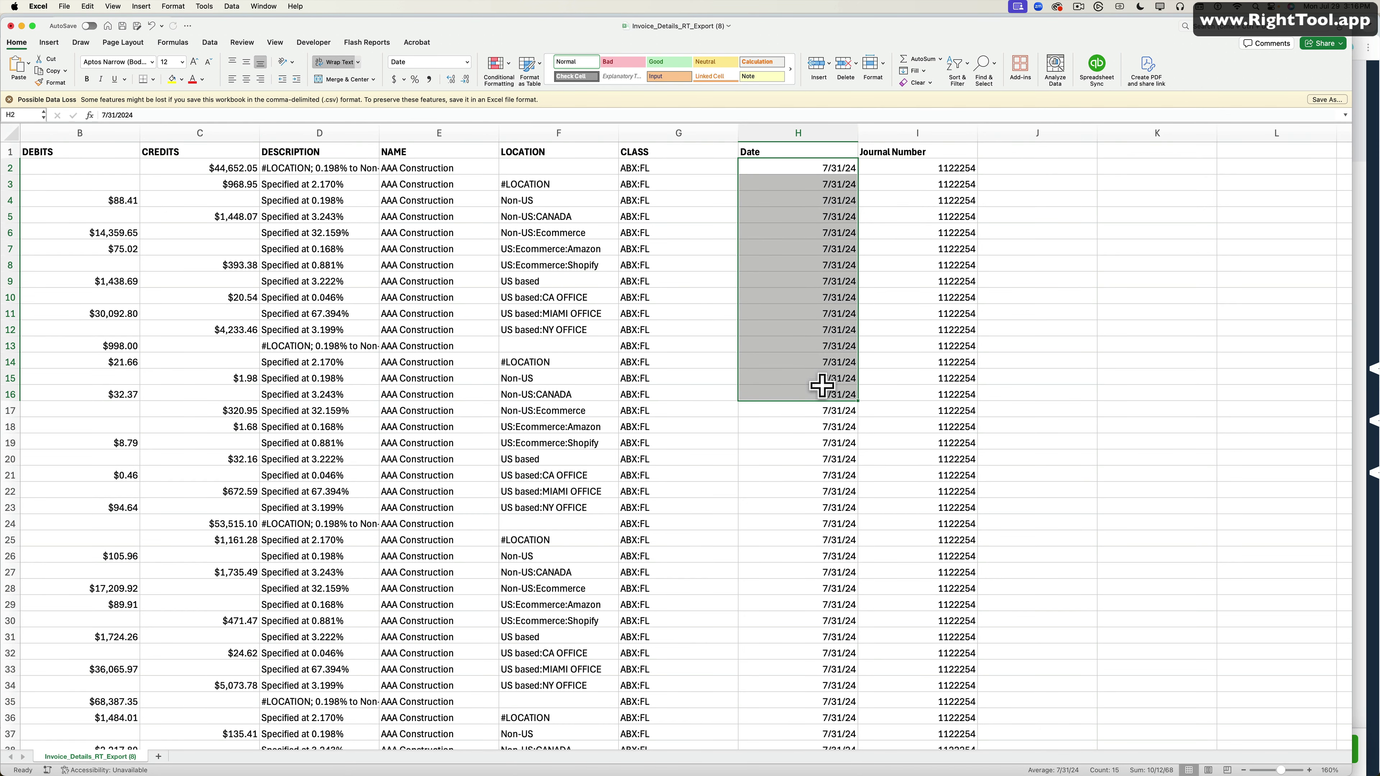
scroll(813, 511, down, 20)
scroll(813, 511, down, 20)
scroll(813, 511, up, 15)
scroll(813, 511, up, 20)
scroll(814, 511, right, 3)
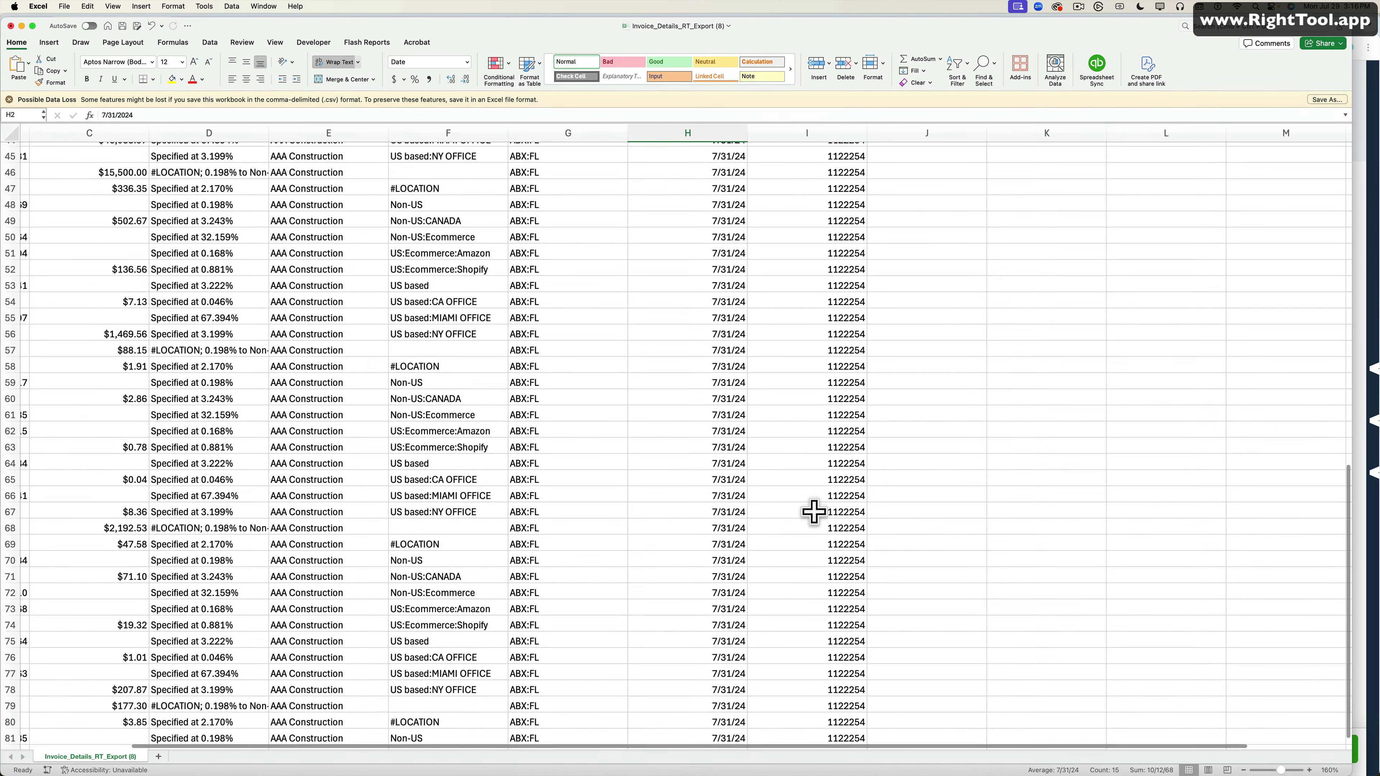
scroll(813, 511, up, 15)
click(832, 132)
drag(850, 169, 853, 280)
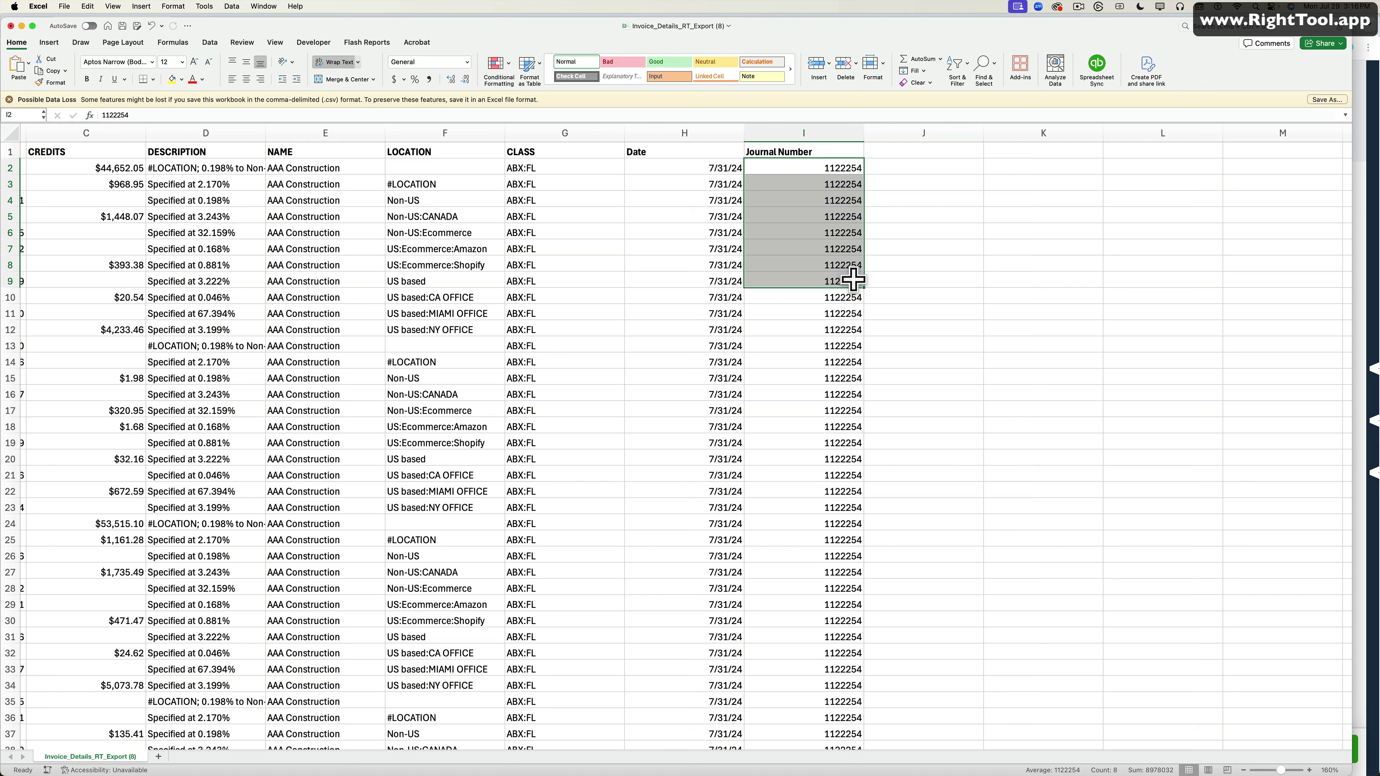
scroll(647, 277, left, 5)
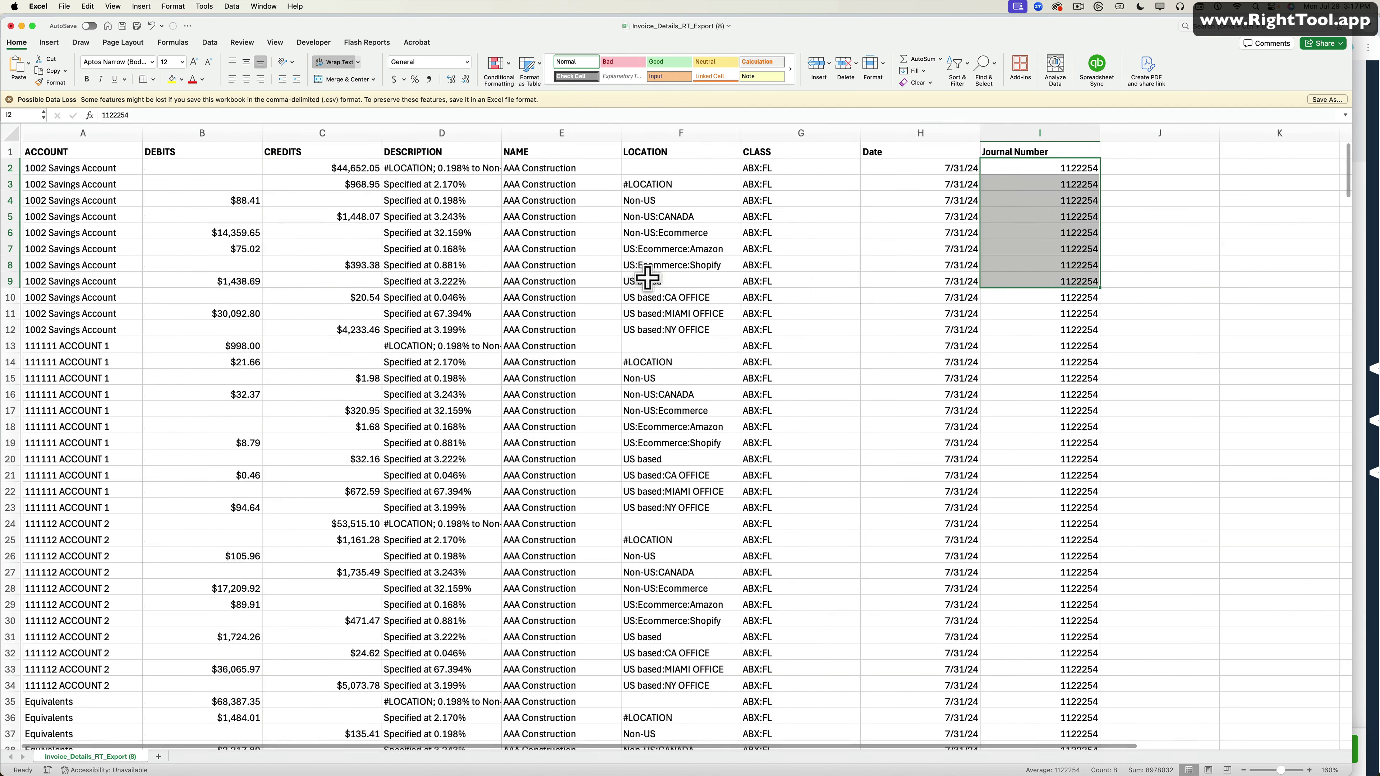
Step: Review the workbook's column headings, including Account, Description, Name, Location and Class
scroll(98, 143, right, 2)
click(98, 145)
scroll(98, 143, left, 3)
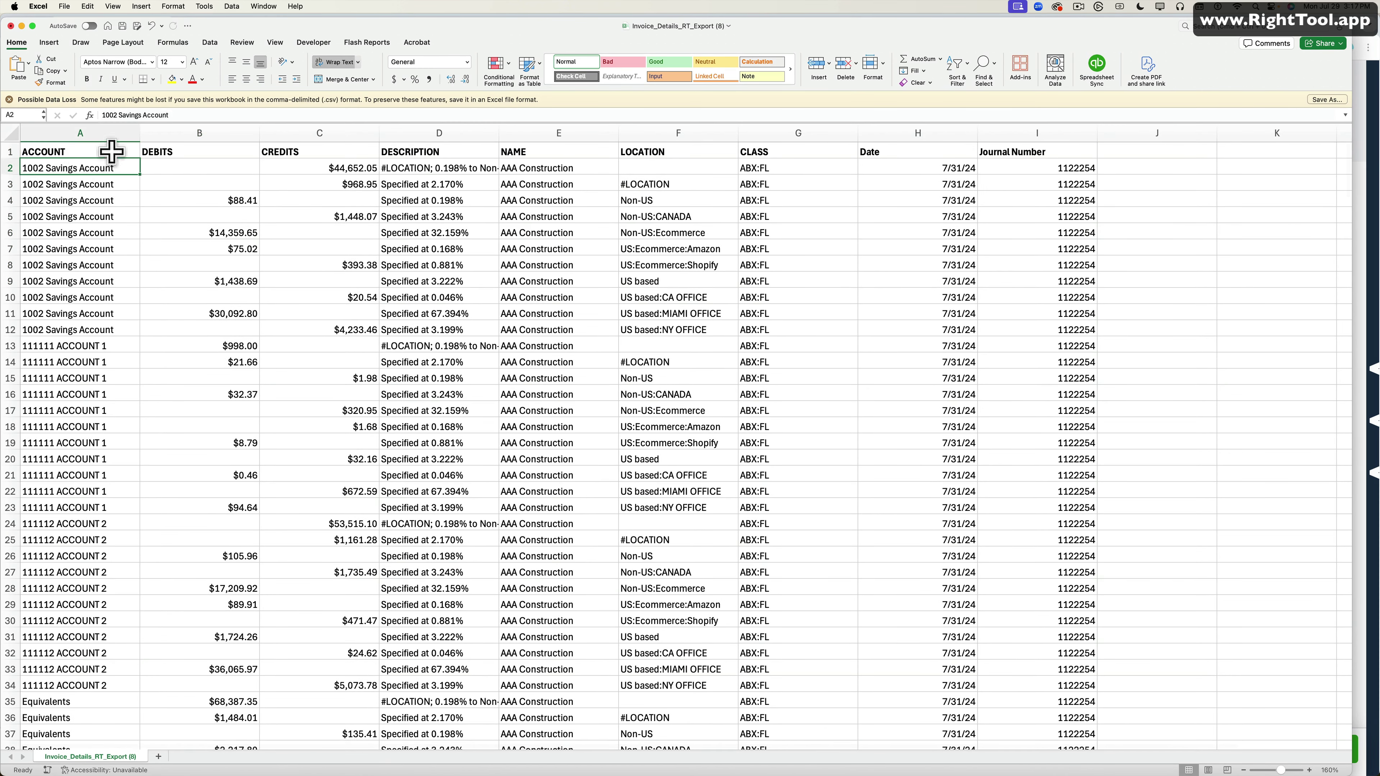
click(432, 133)
click(549, 133)
click(658, 133)
click(706, 151)
click(797, 153)
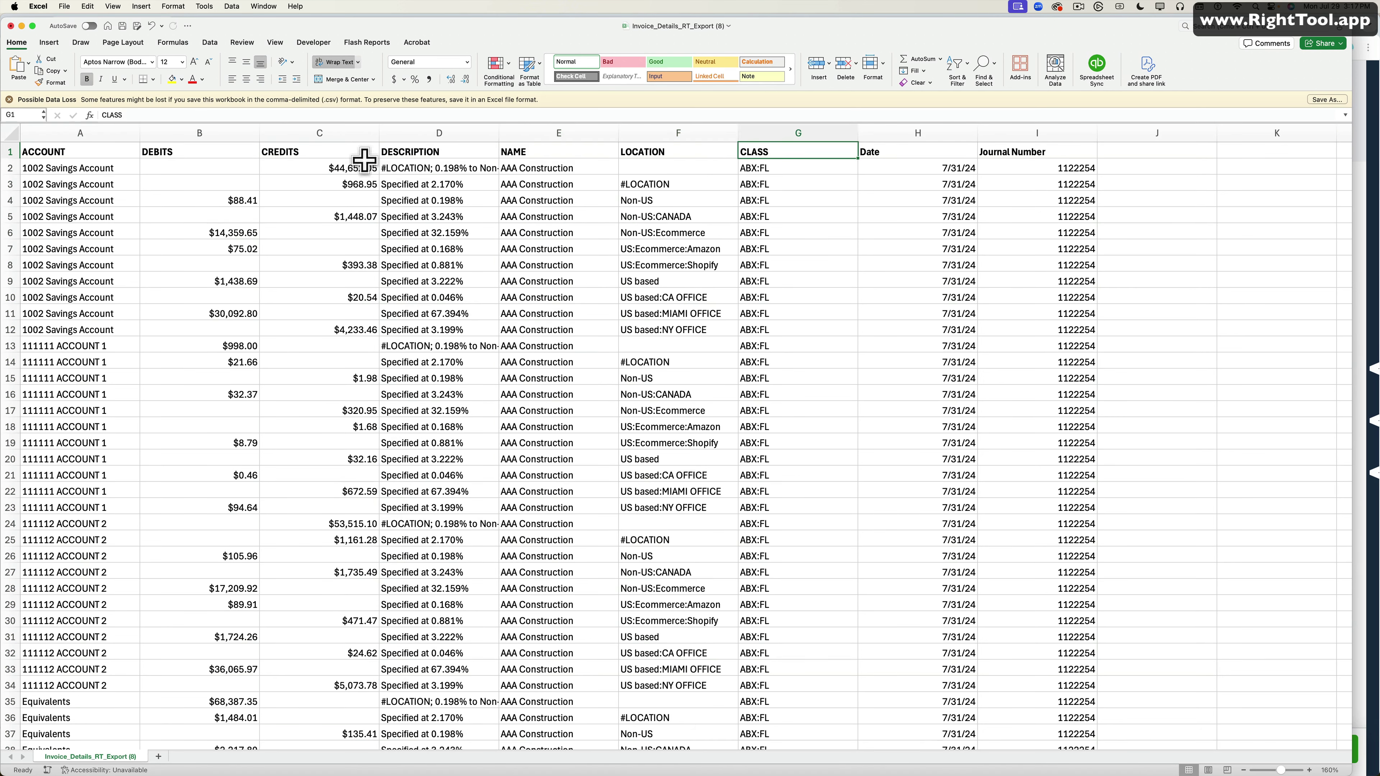
Step: Compare the required Account, Debits, Credits, Date and Journal Number headings with the optional Description, Name, Location and Class headings
drag(92, 147, 290, 150)
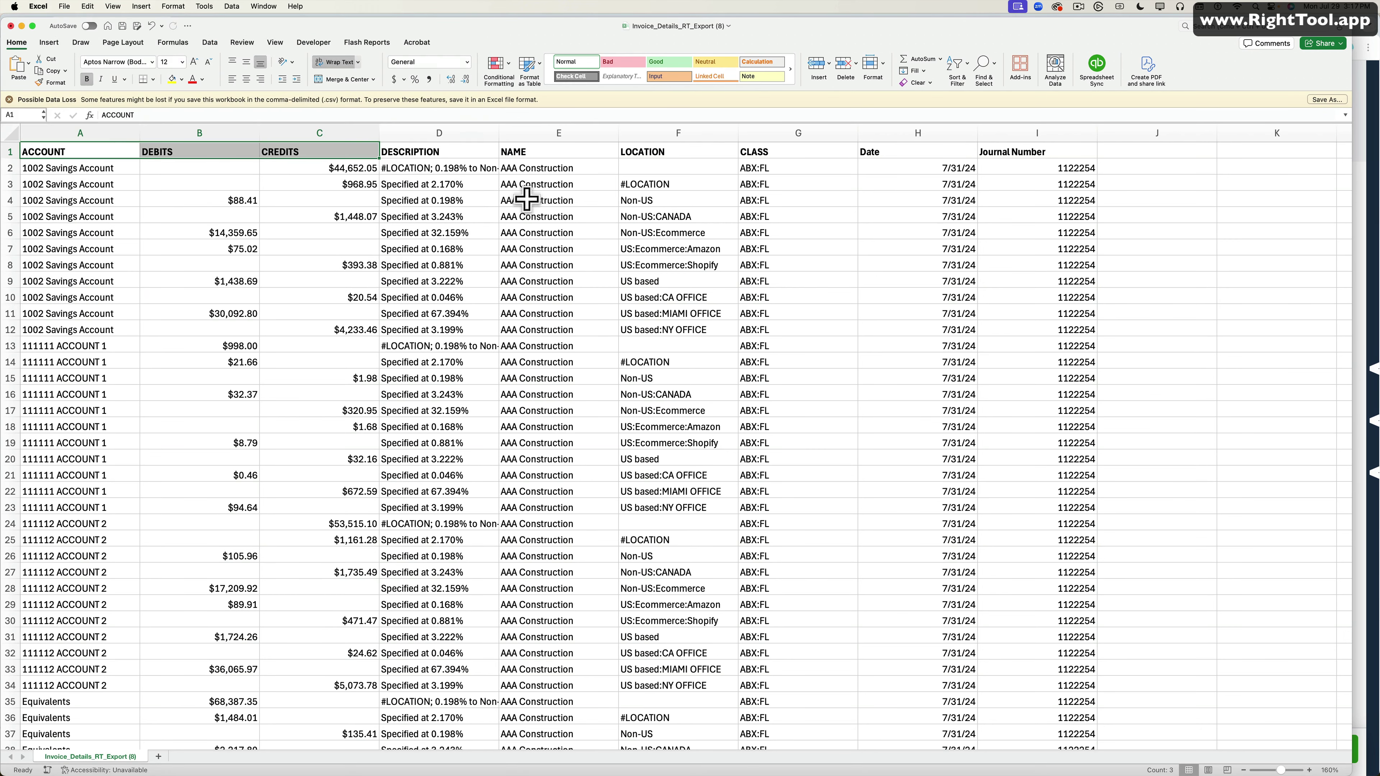
drag(453, 150, 797, 157)
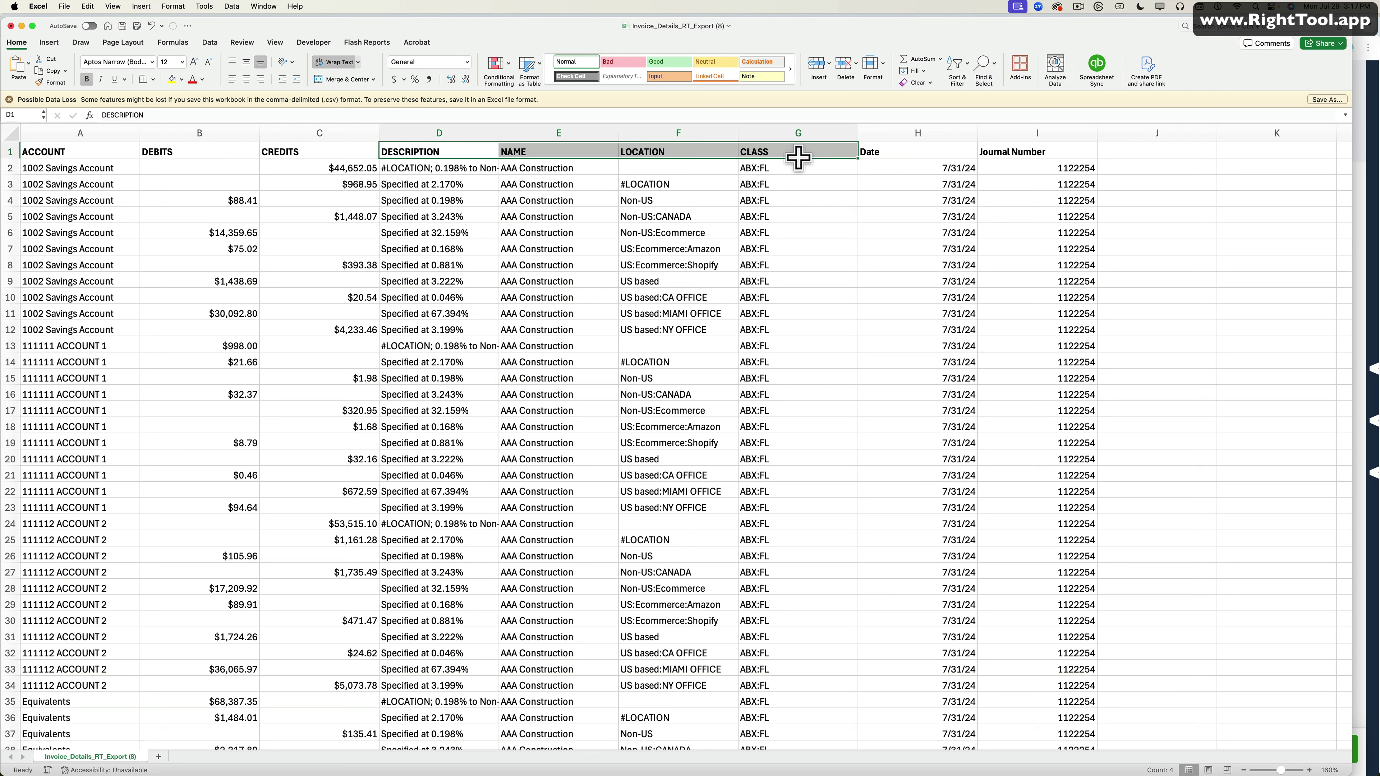
drag(888, 153, 1062, 152)
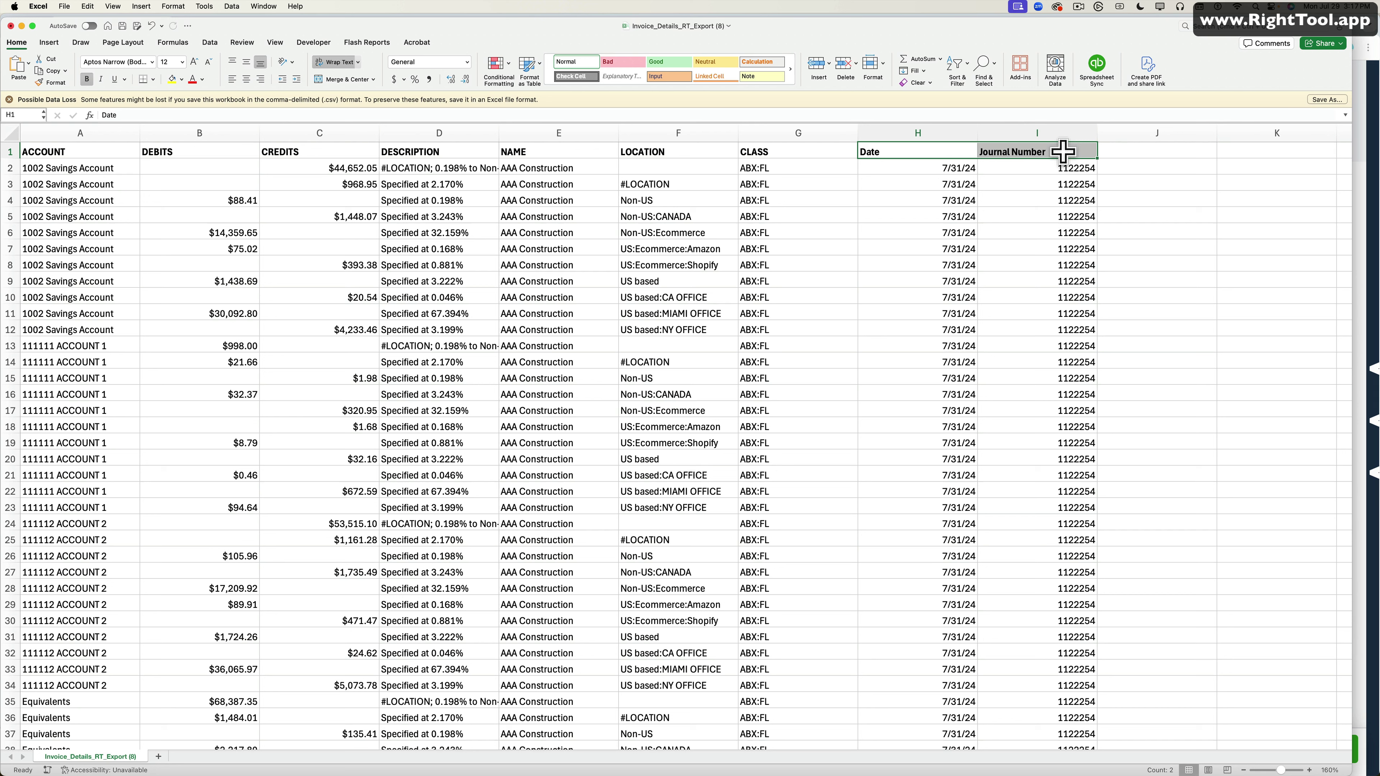
drag(29, 152, 359, 151)
drag(891, 153, 1061, 151)
drag(418, 133, 782, 125)
click(838, 247)
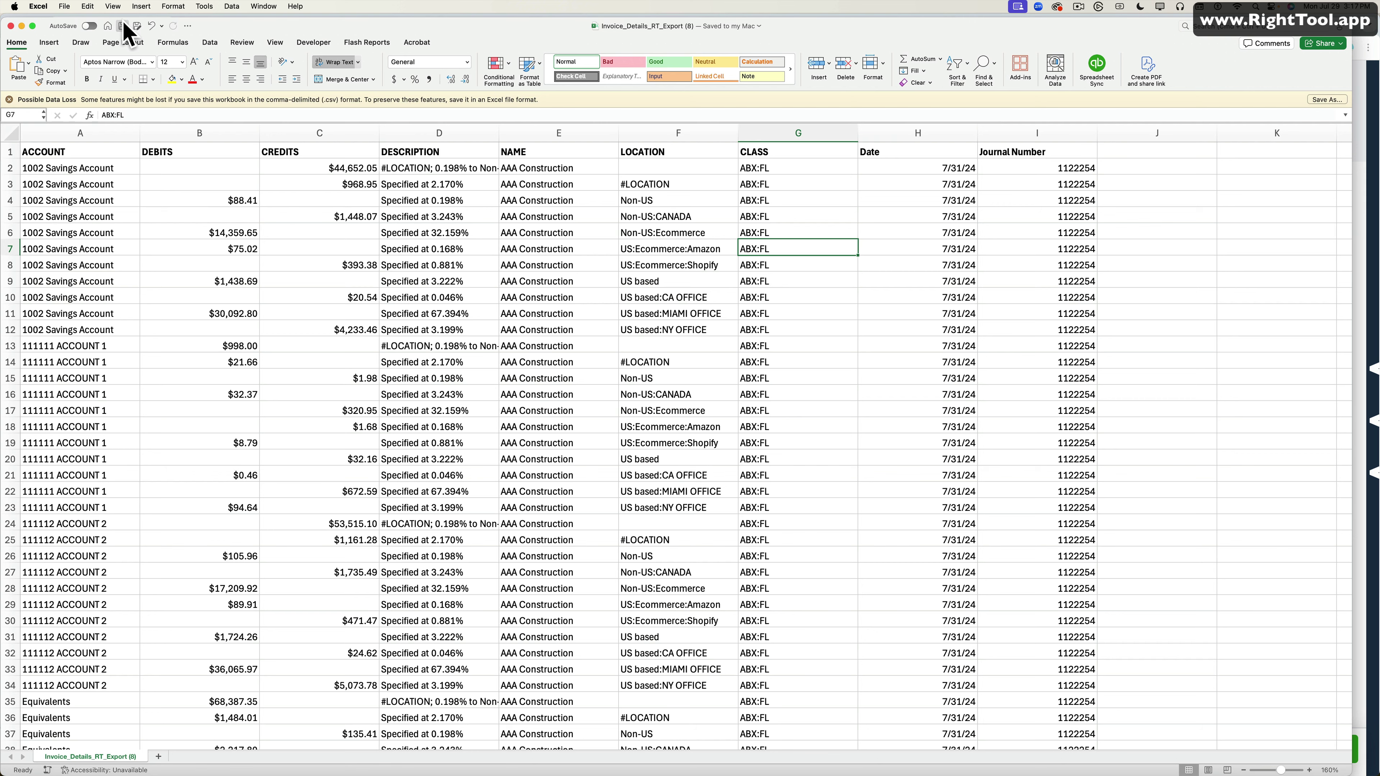
Step: Look through the workbook's journal lines to check the debit and credit amounts and their accompanying details
scroll(384, 549, down, 5)
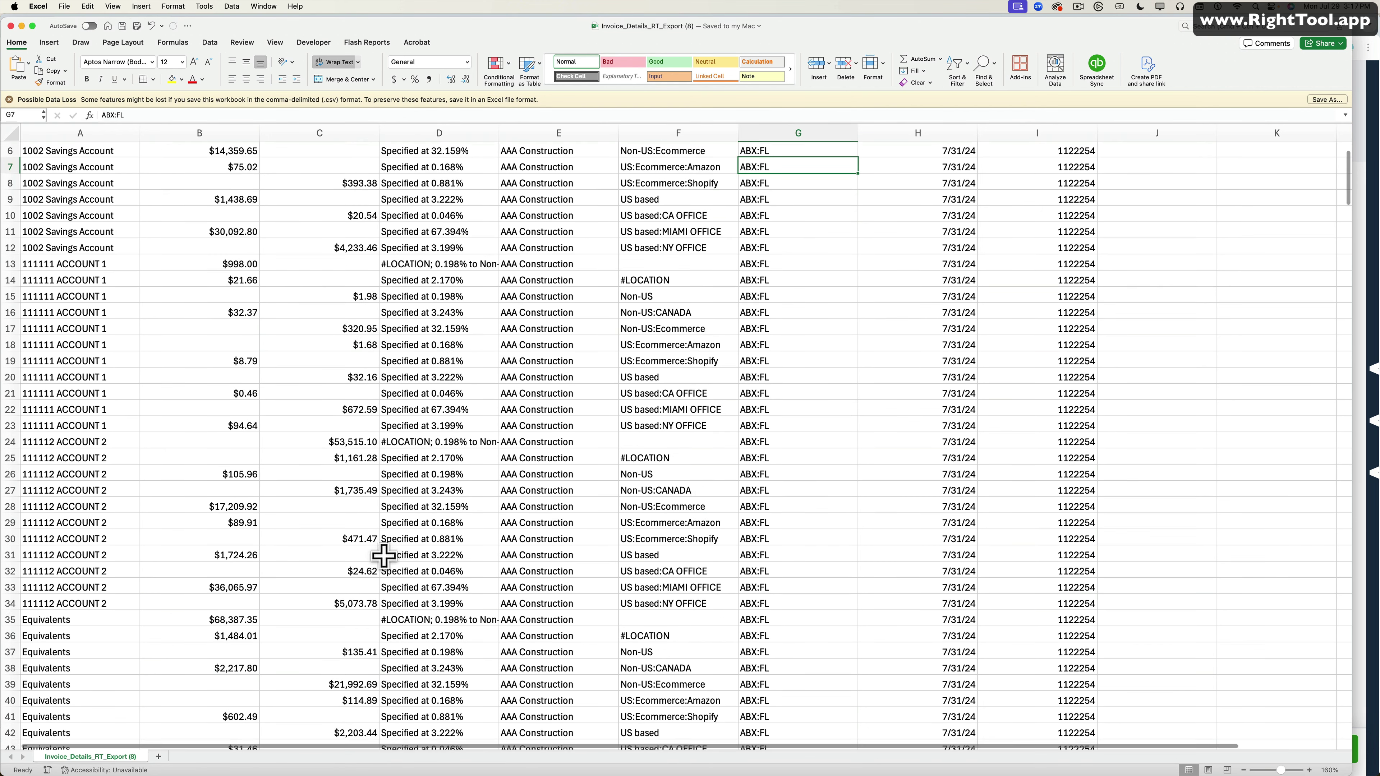
scroll(339, 548, up, 5)
click(335, 553)
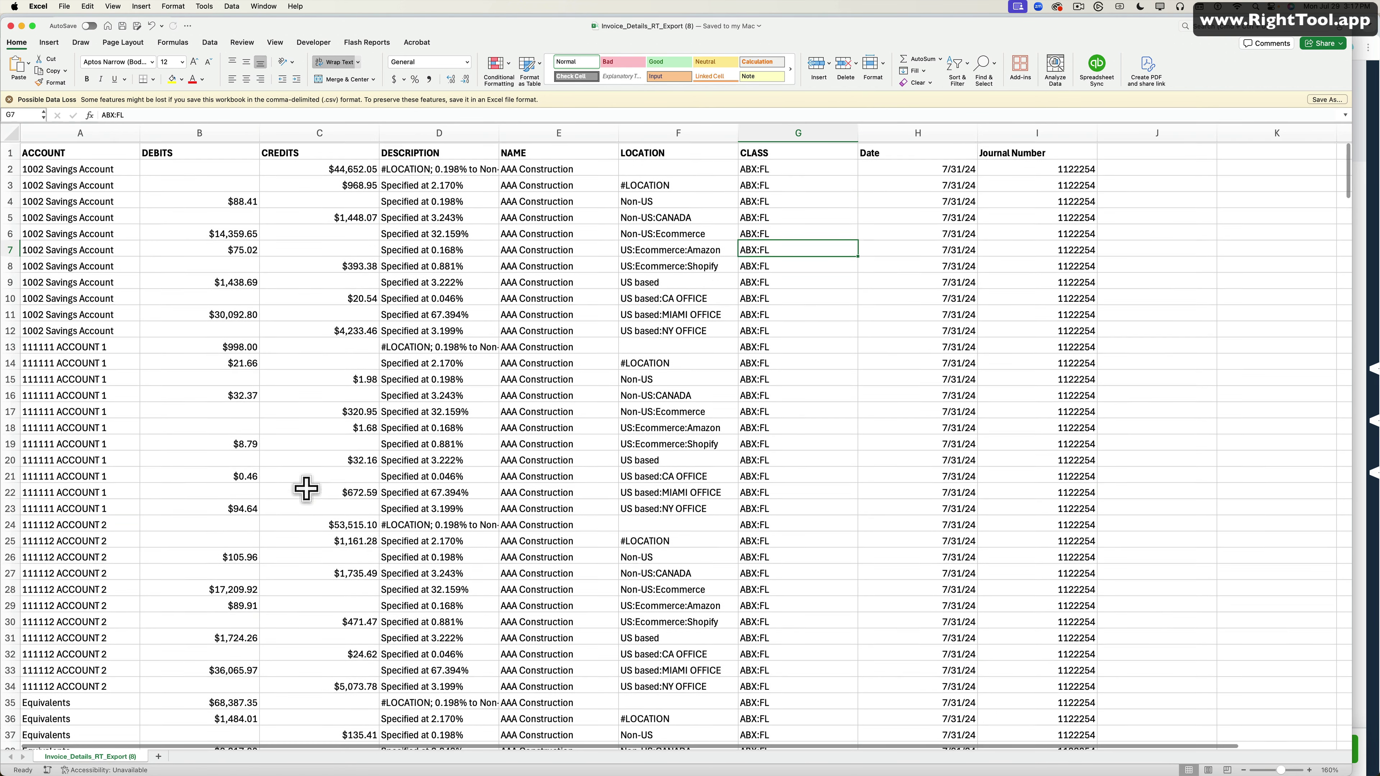
drag(261, 25, 287, 25)
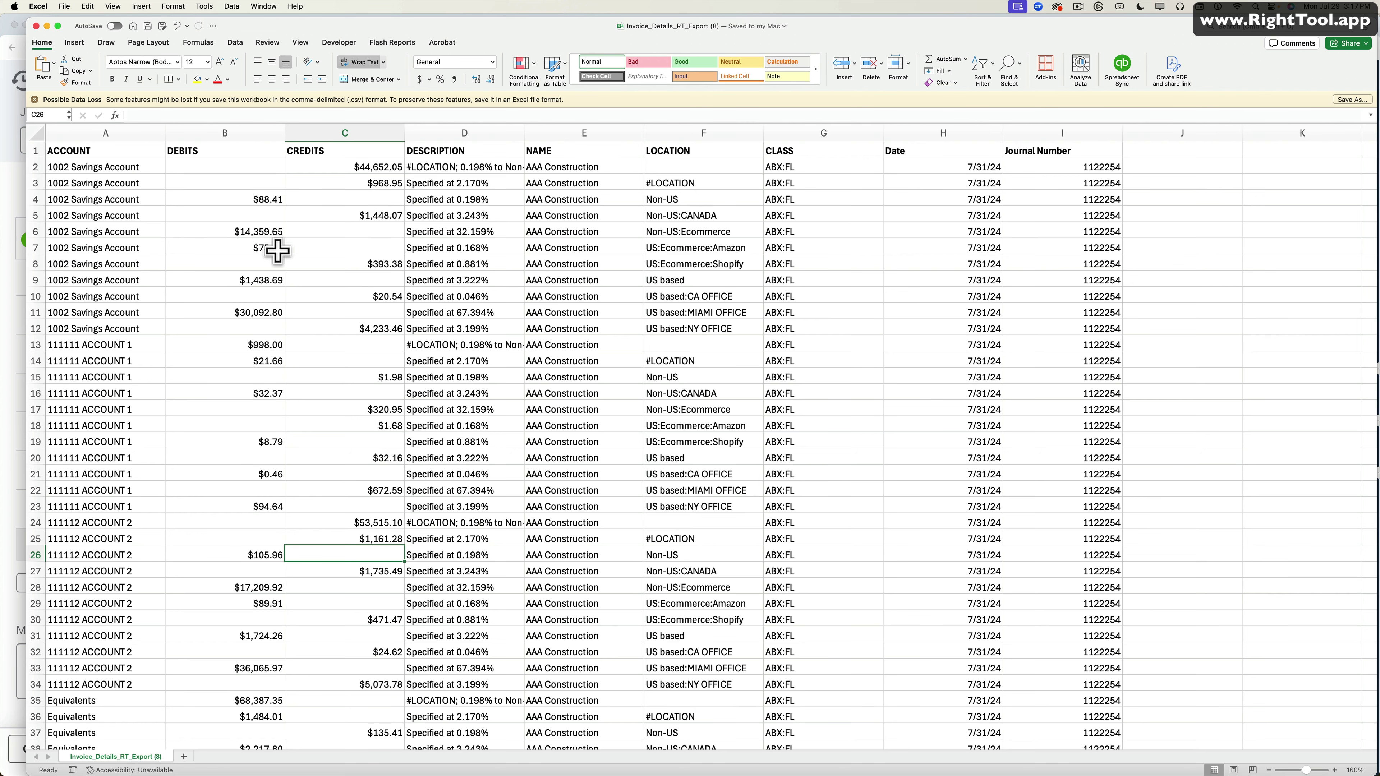
click(393, 214)
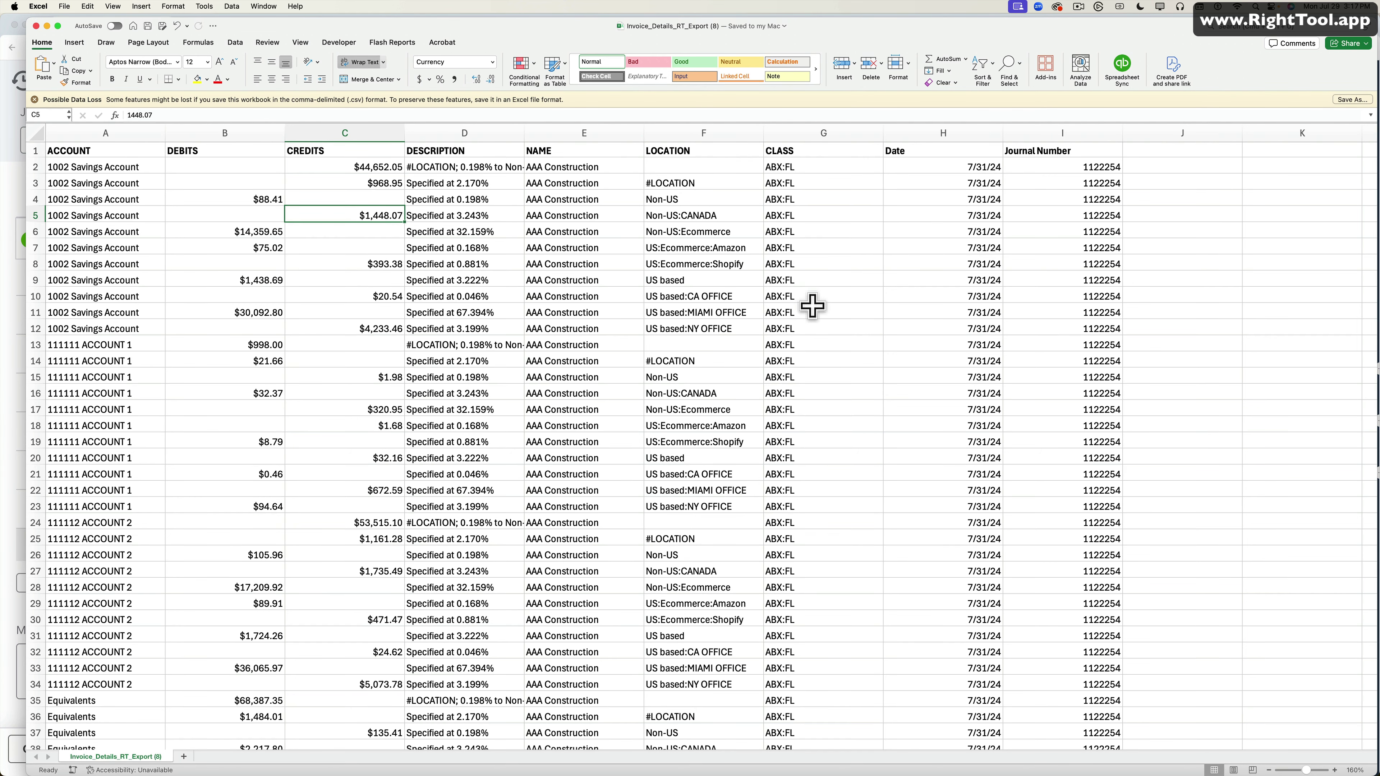
scroll(610, 413, down, 15)
scroll(610, 414, up, 15)
scroll(381, 299, right, 1)
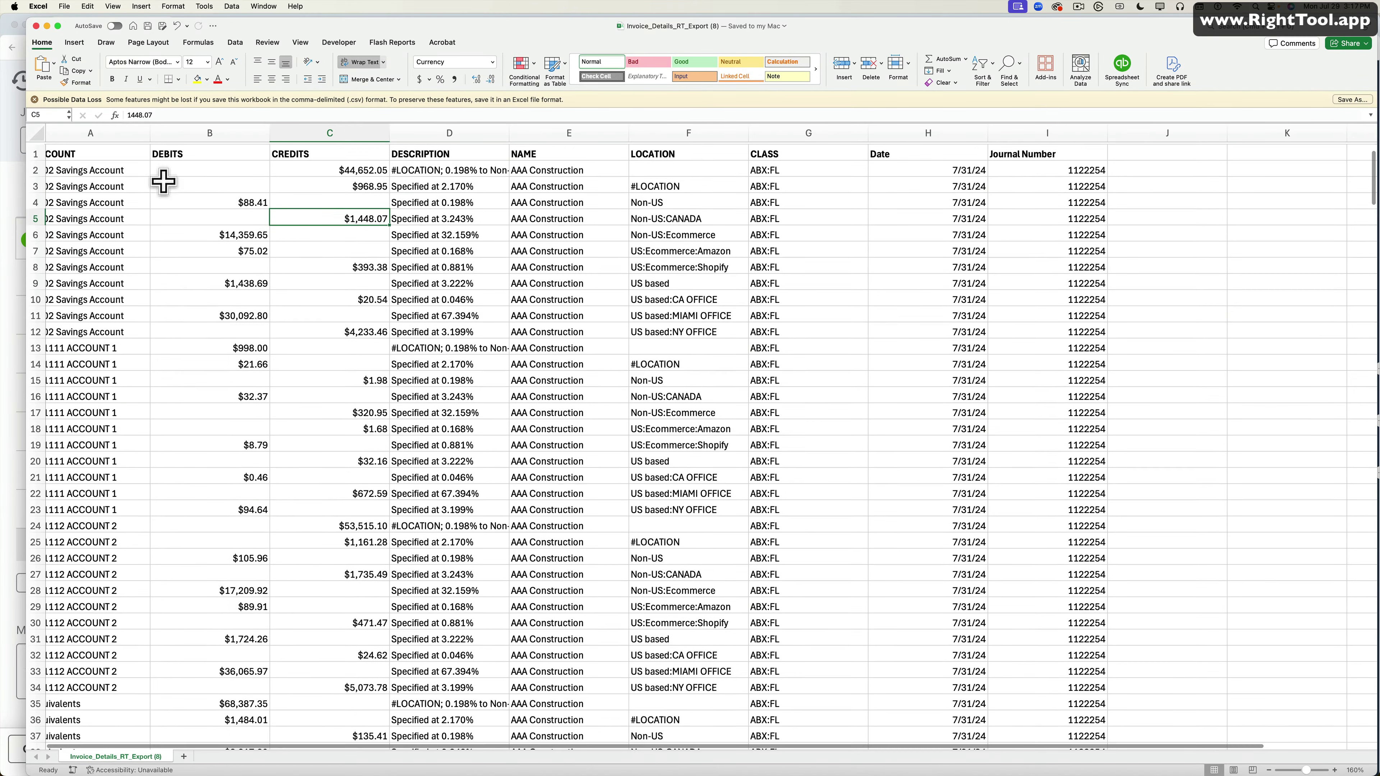
Step: Switch to Chrome, leave the blank journal entry and open the data import for journal entries
click(18, 187)
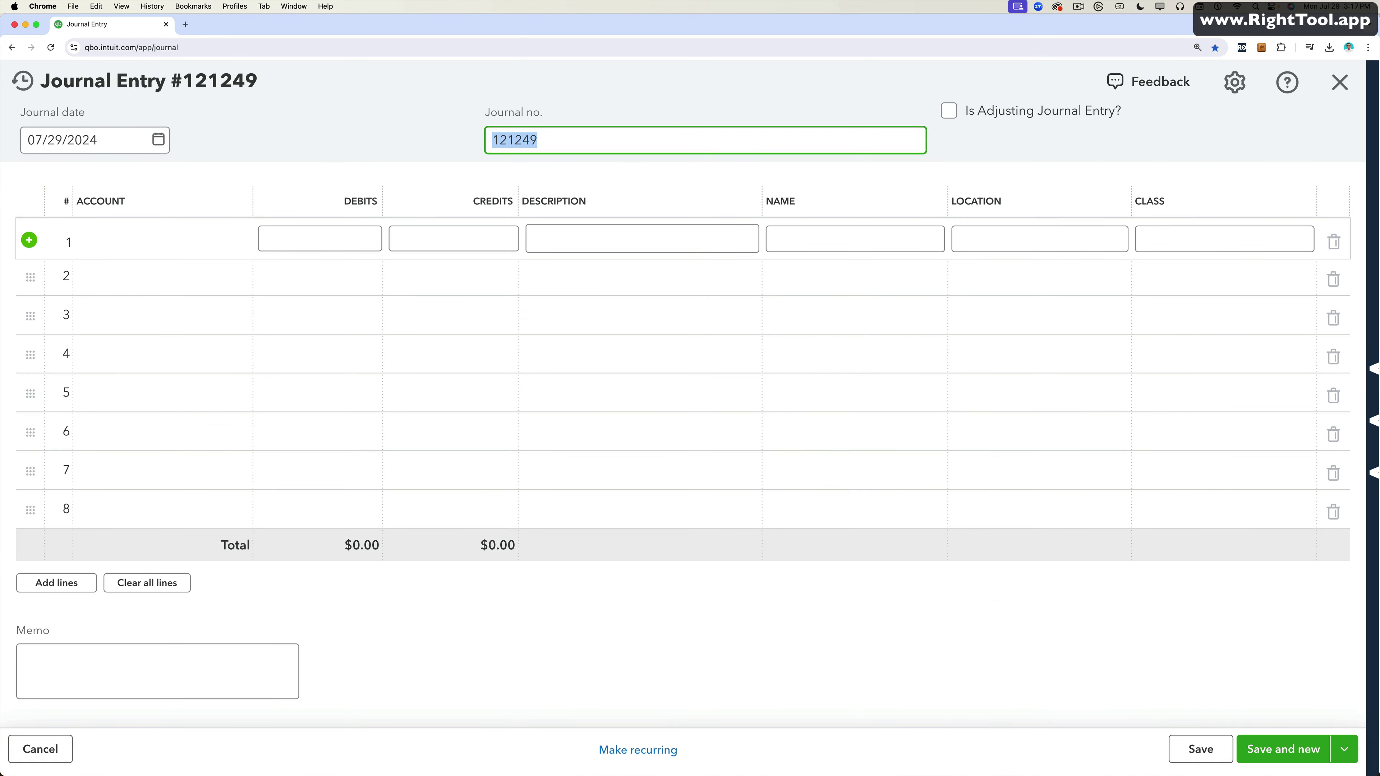
click(1340, 82)
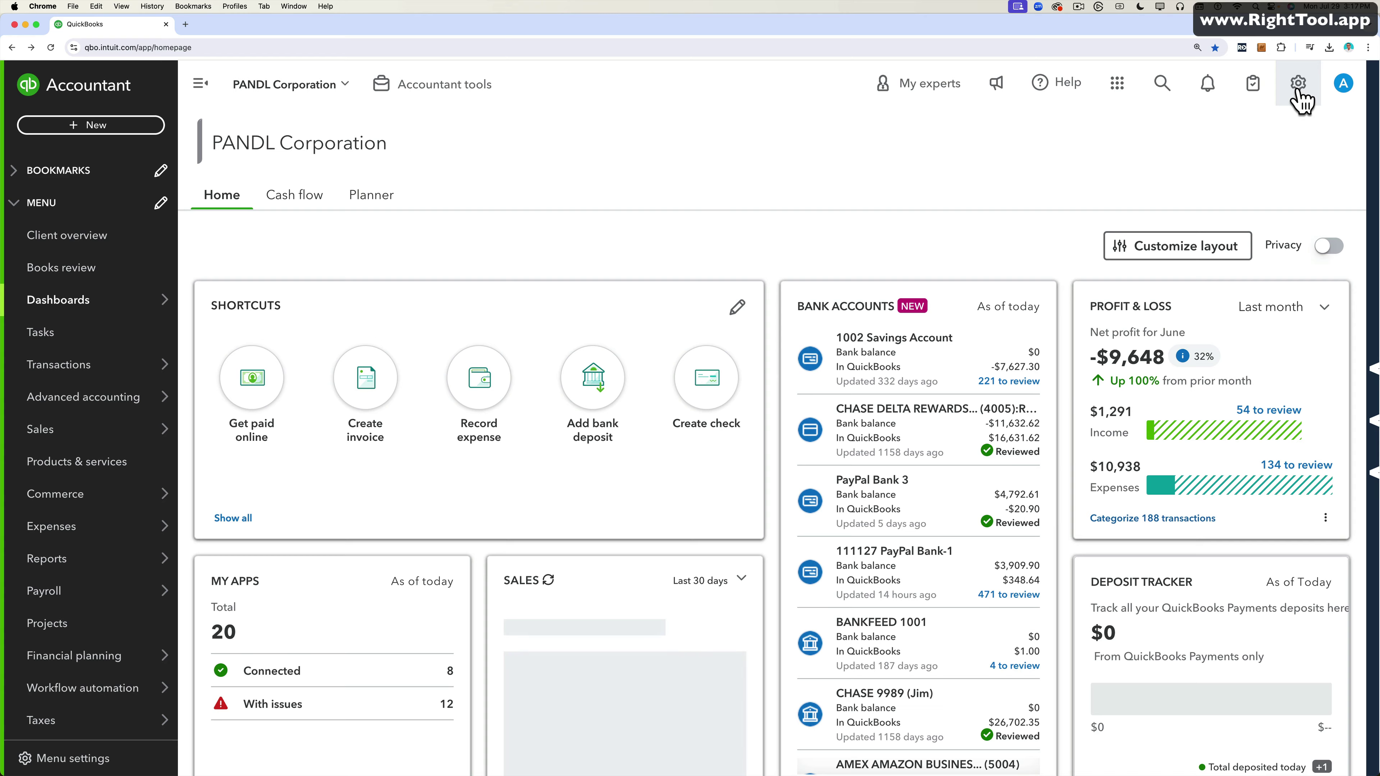
click(1298, 87)
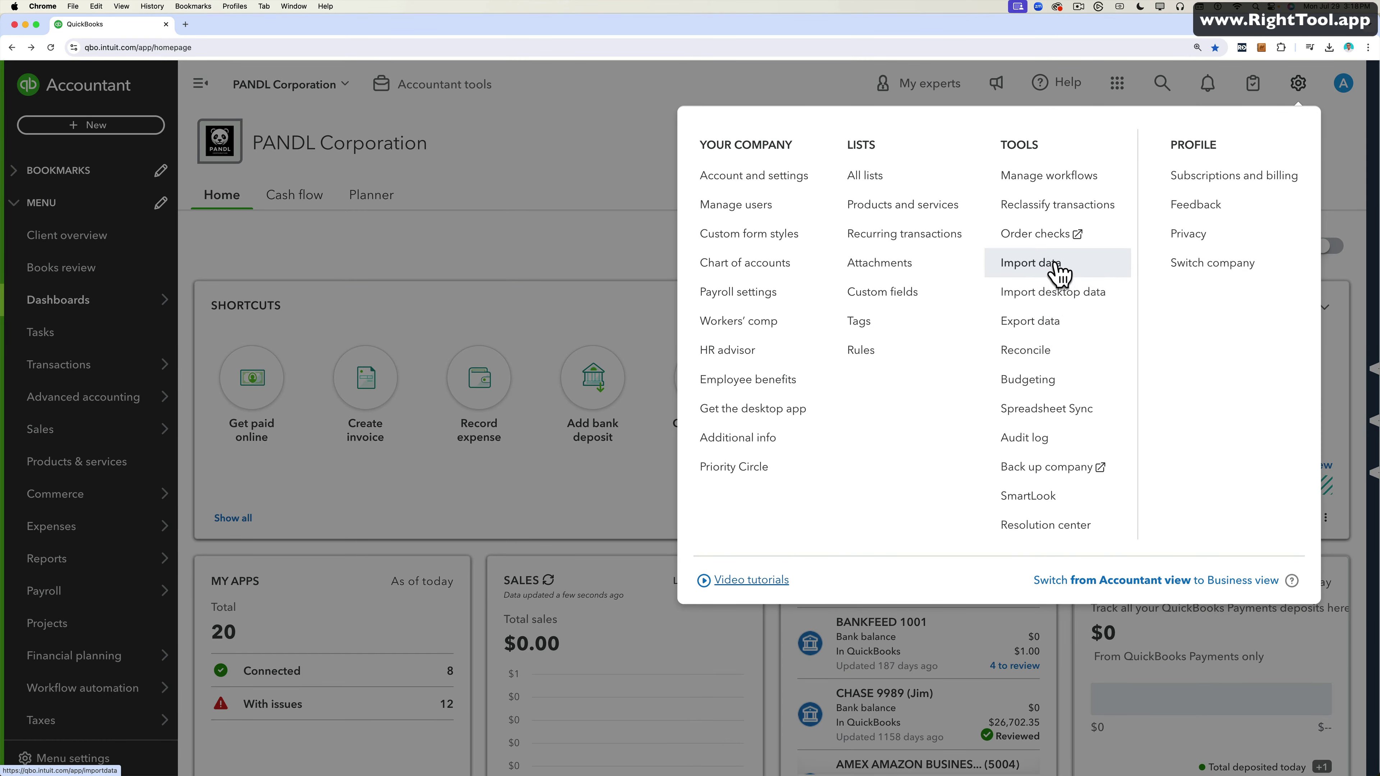
click(1054, 268)
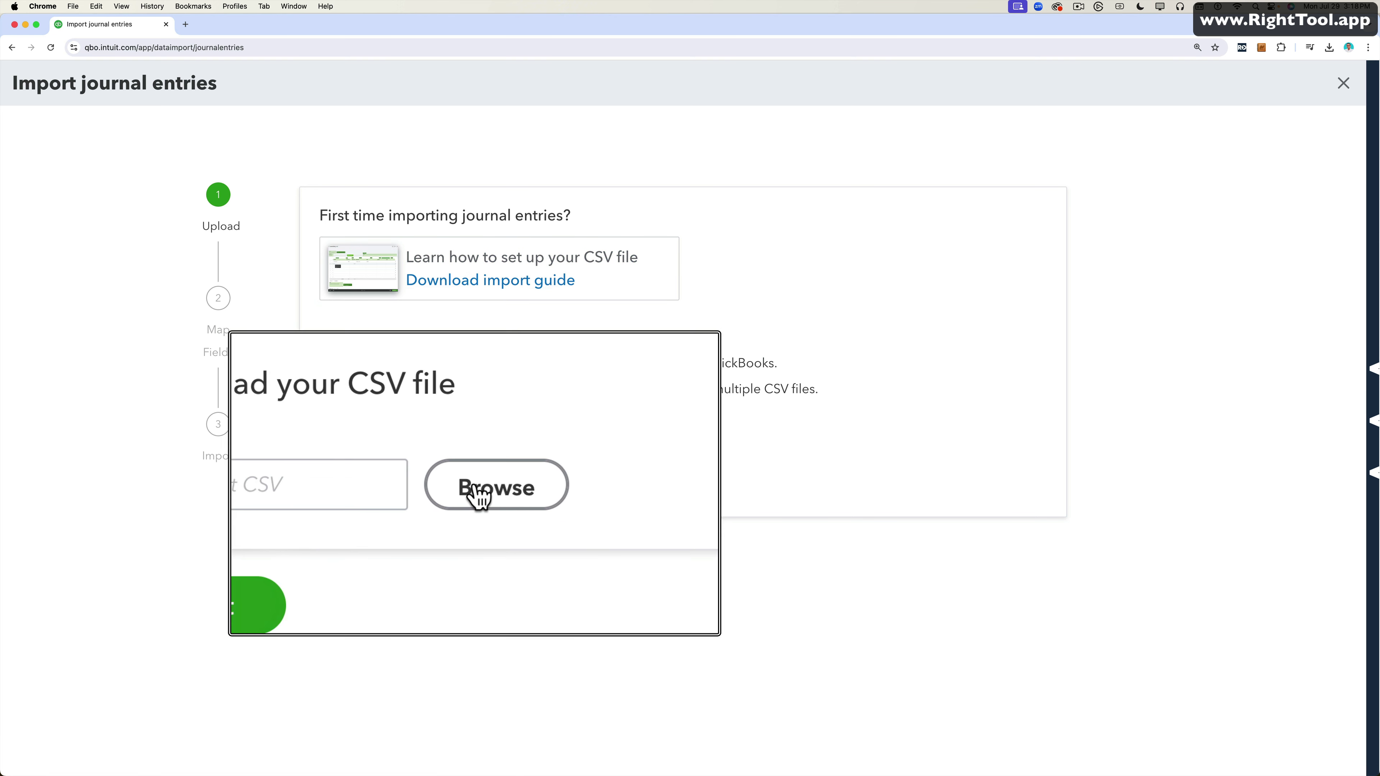
Step: Upload Invoice_Details_RT_Export (8).csv from the Downloads folder and proceed to the field mapping
click(507, 493)
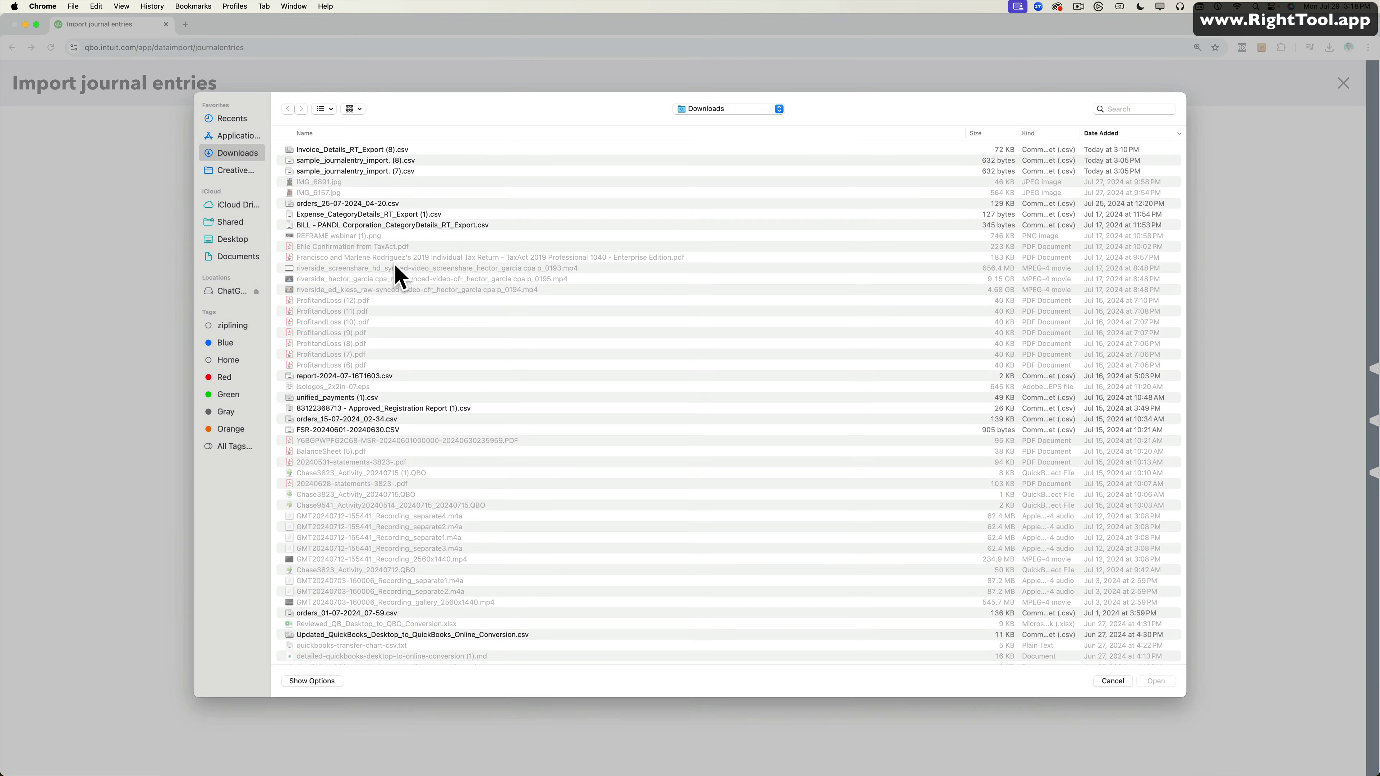
click(372, 150)
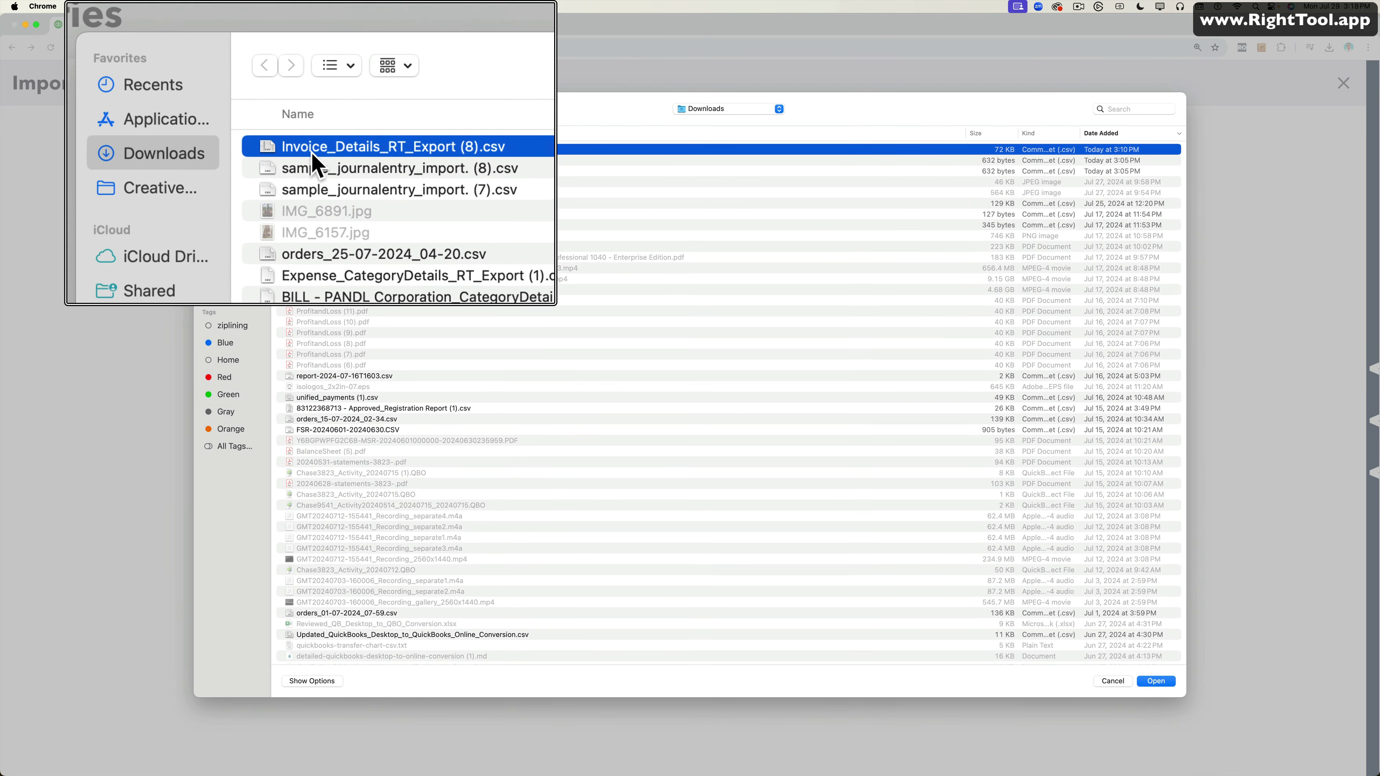
double_click(369, 152)
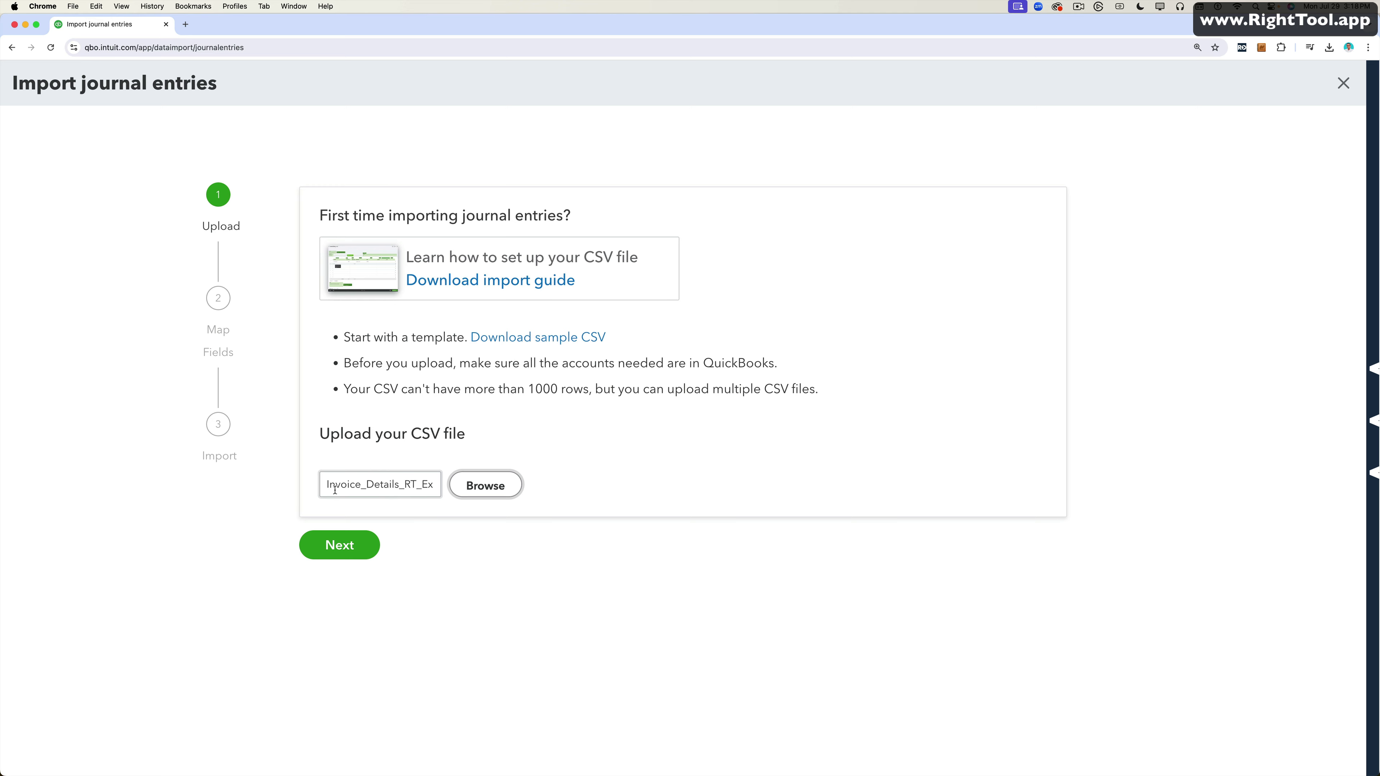
click(363, 546)
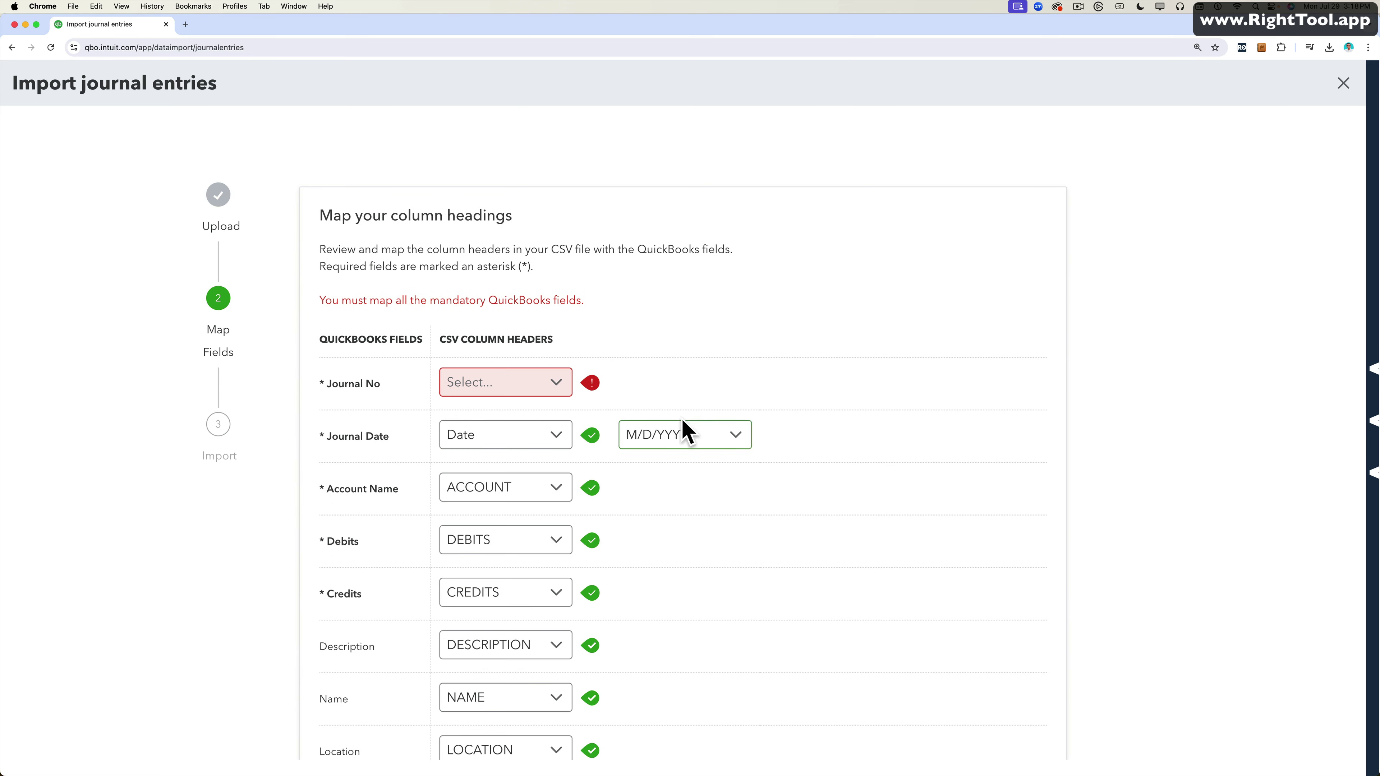
Step: Map Journal No to the Journal Number column and Journal Date to the Date column with the M/D/YYYY format
click(553, 387)
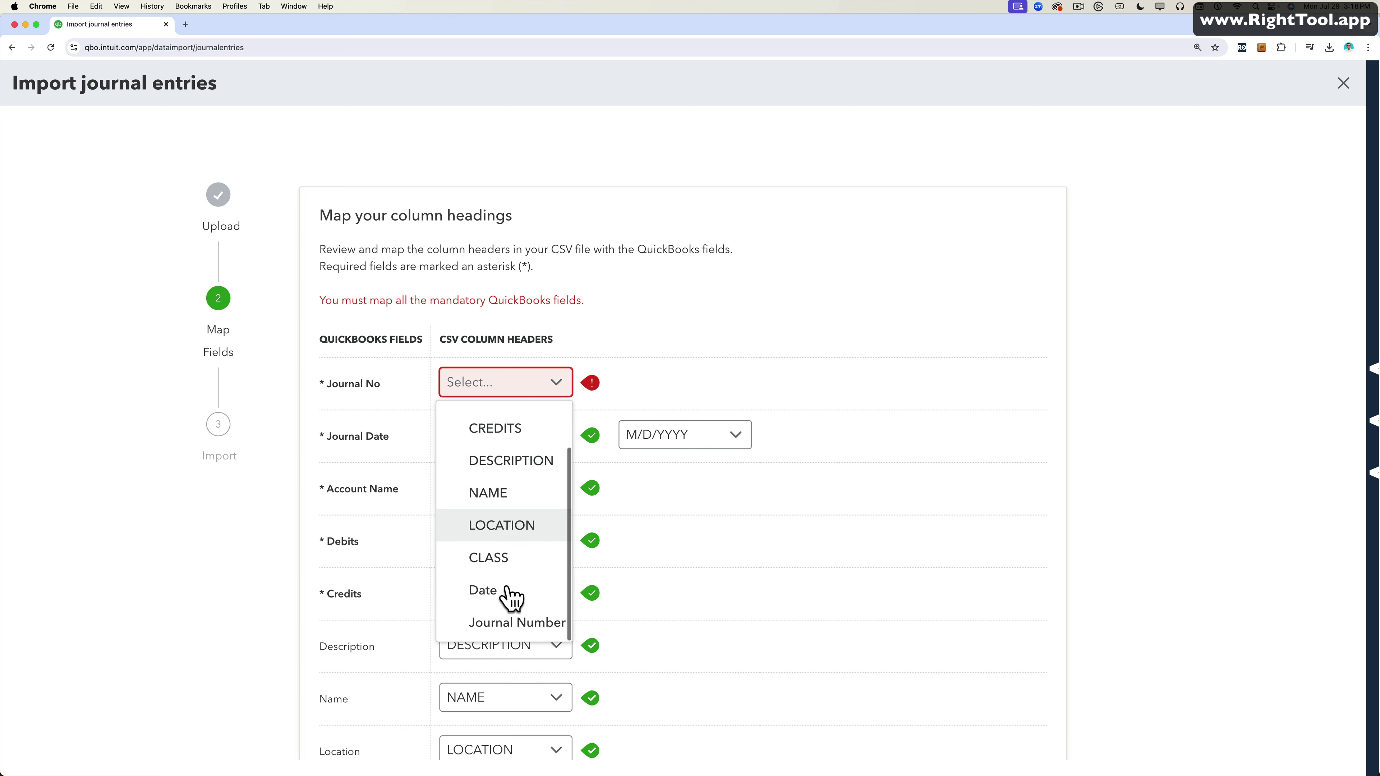
click(523, 624)
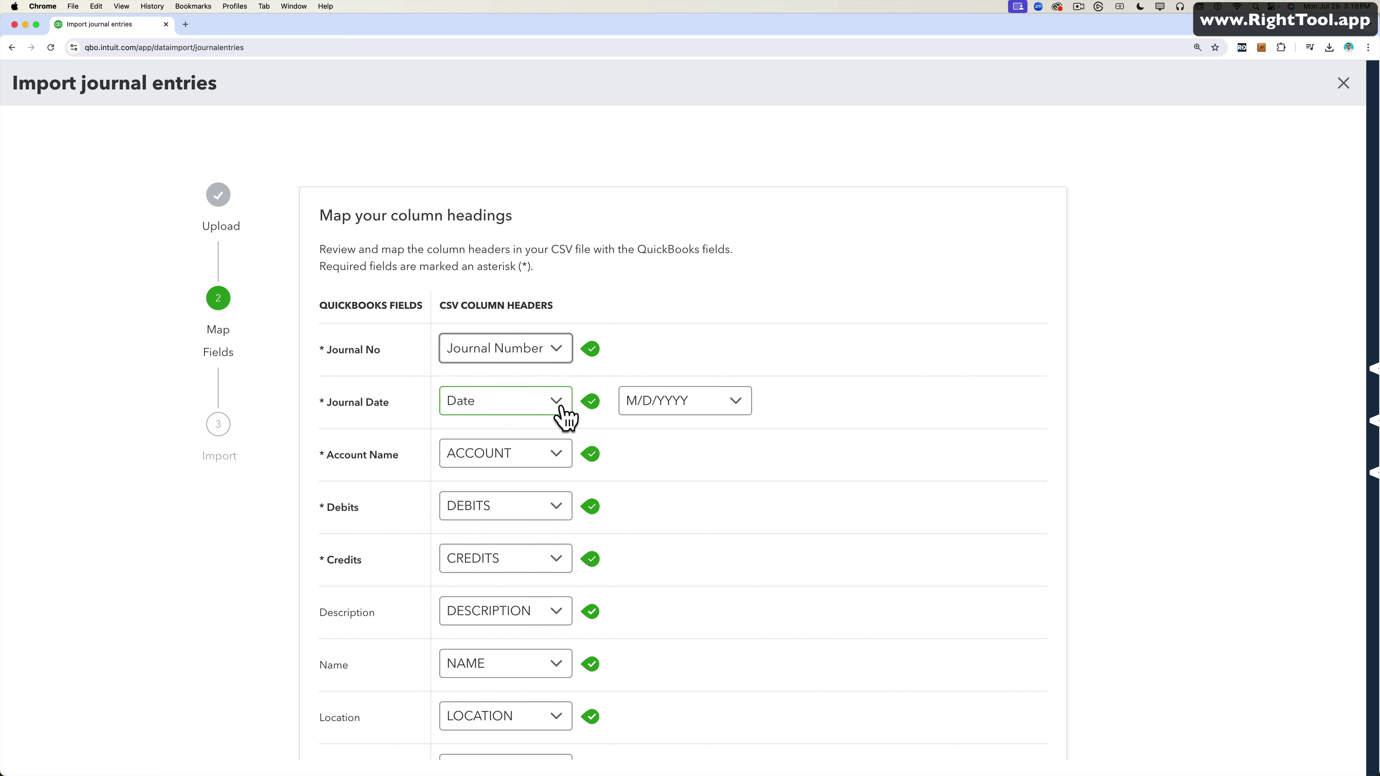
click(563, 418)
click(493, 611)
click(747, 408)
click(679, 472)
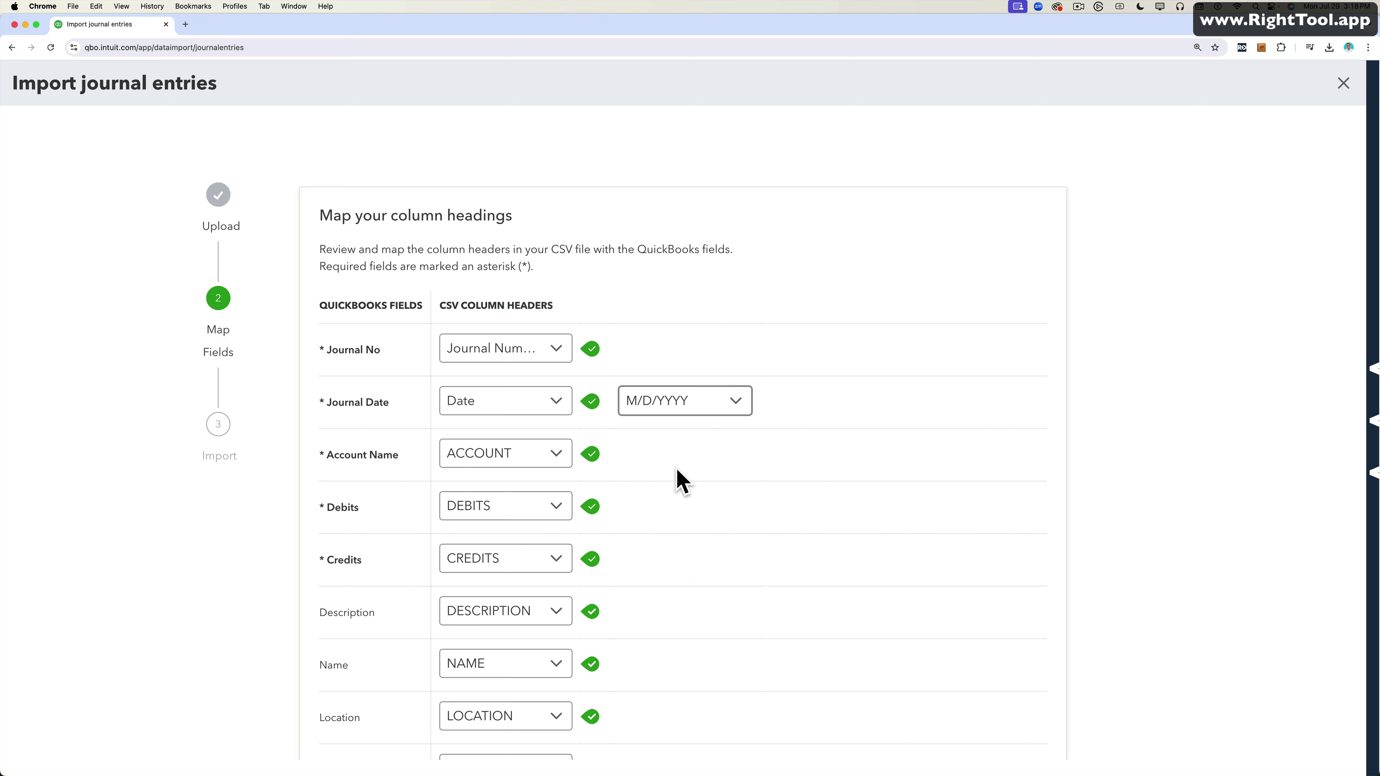
Step: Check and accept the remaining field mappings, leaving Memo unmapped, and complete the journal entry import
scroll(682, 481, down, 5)
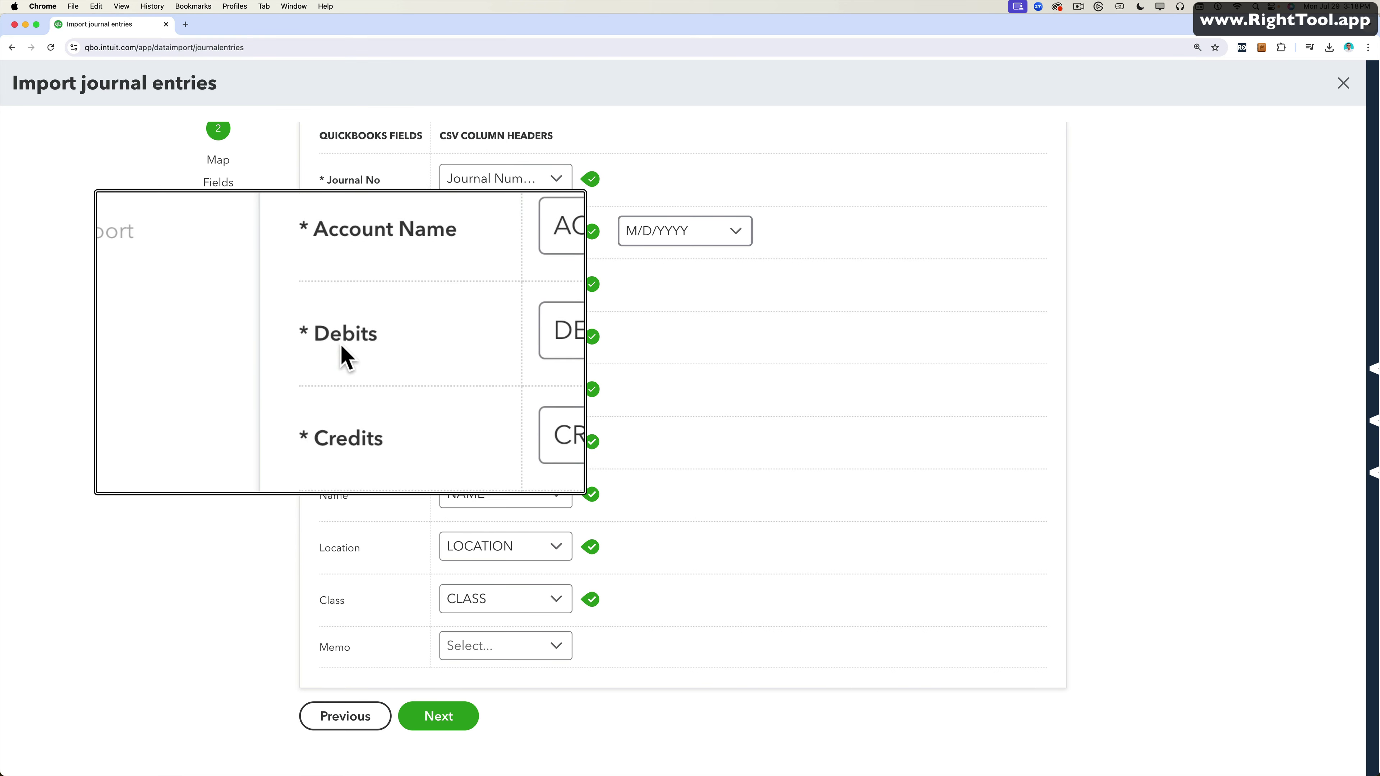
scroll(351, 402, down, 2)
scroll(351, 402, down, 2)
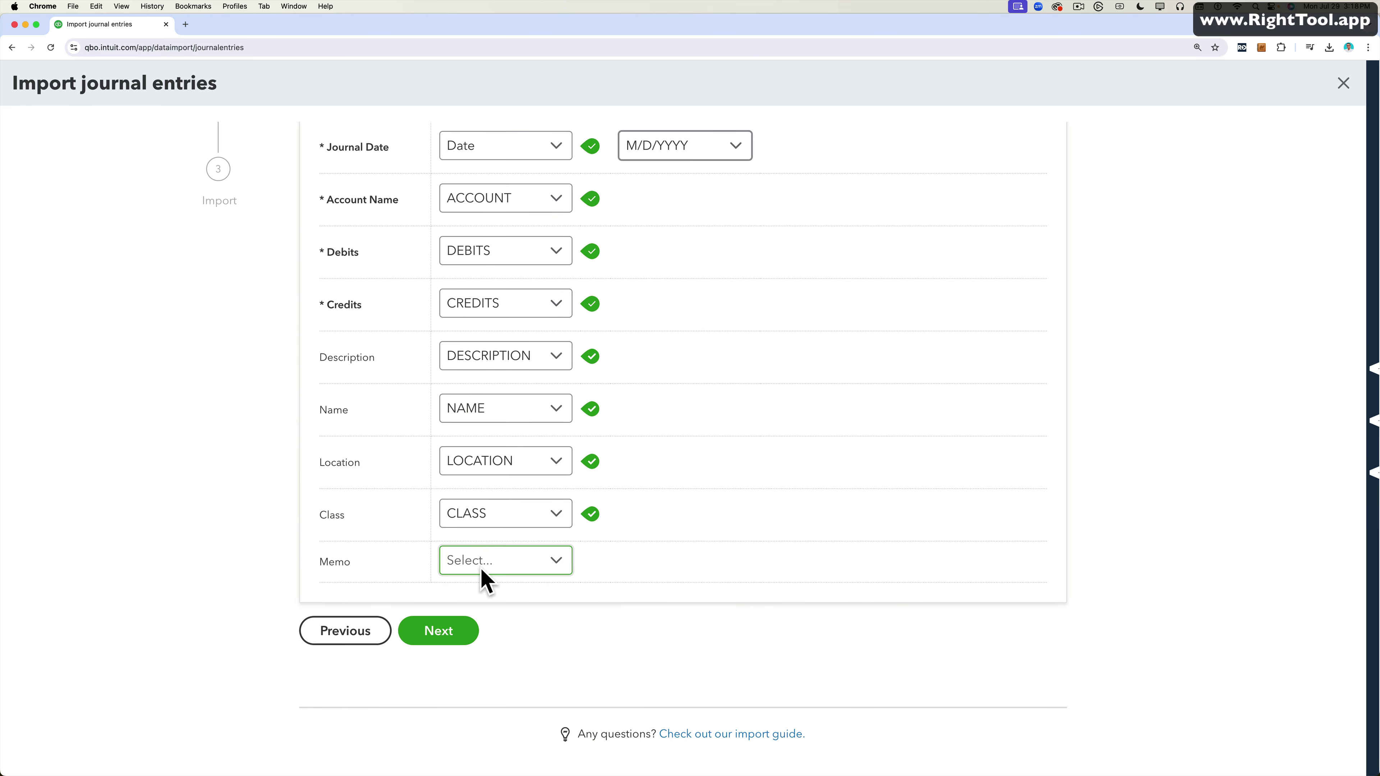
scroll(481, 571, up, 5)
scroll(480, 570, down, 3)
scroll(481, 576, down, 2)
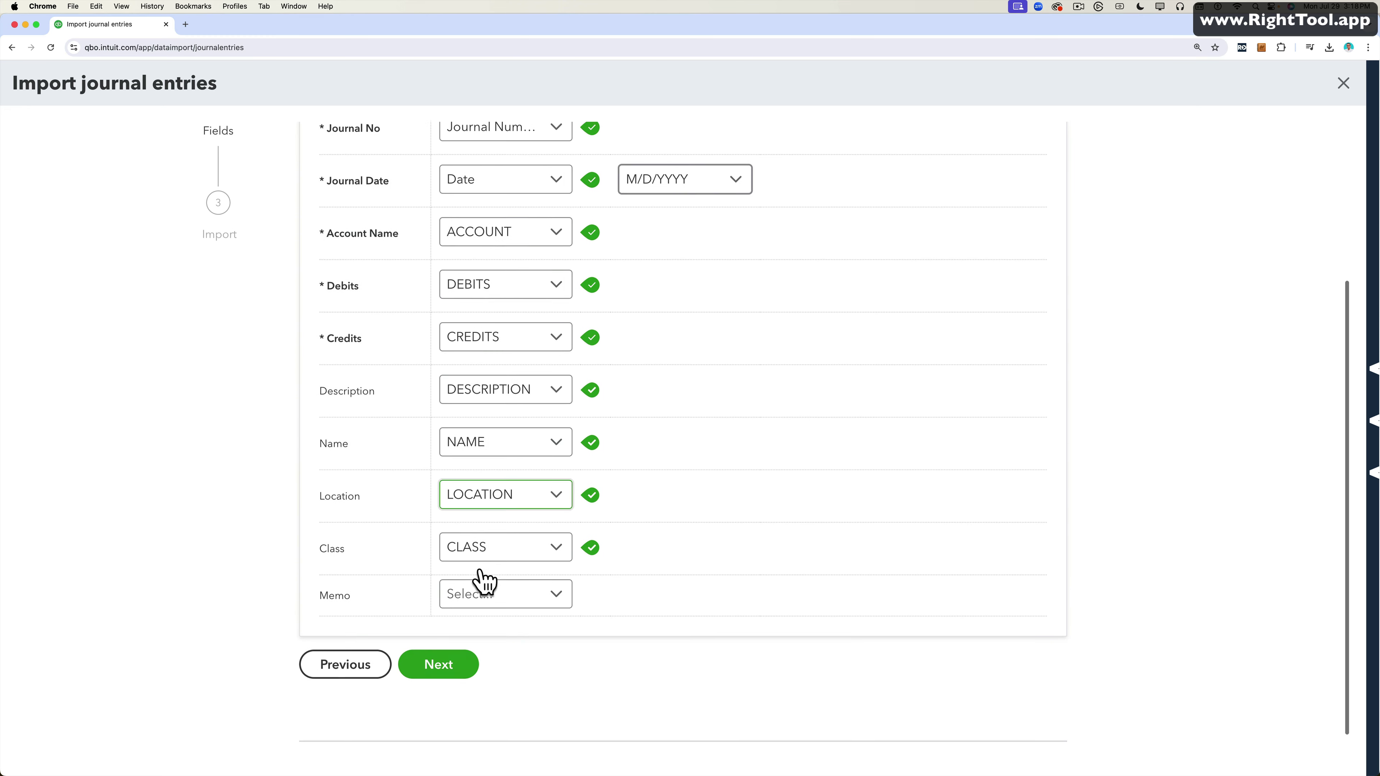
click(435, 661)
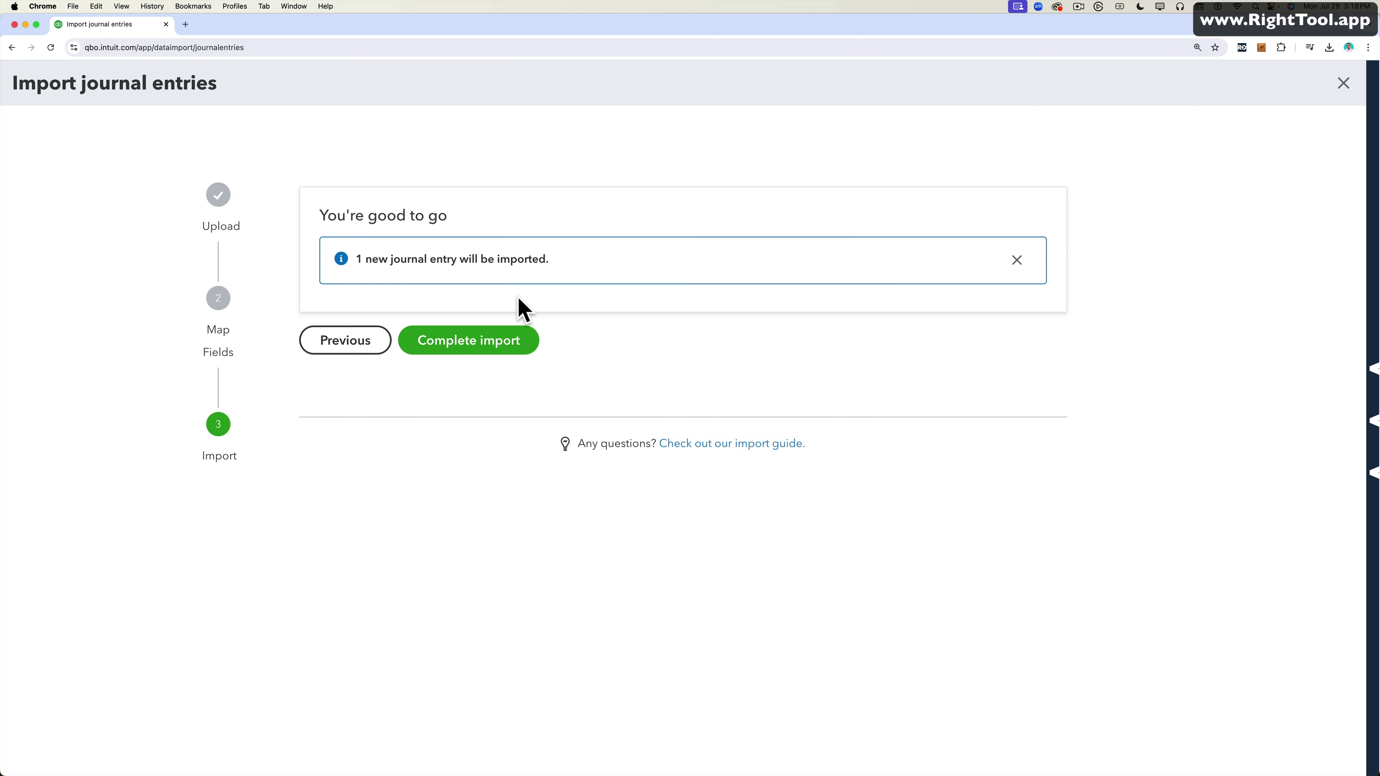
click(481, 347)
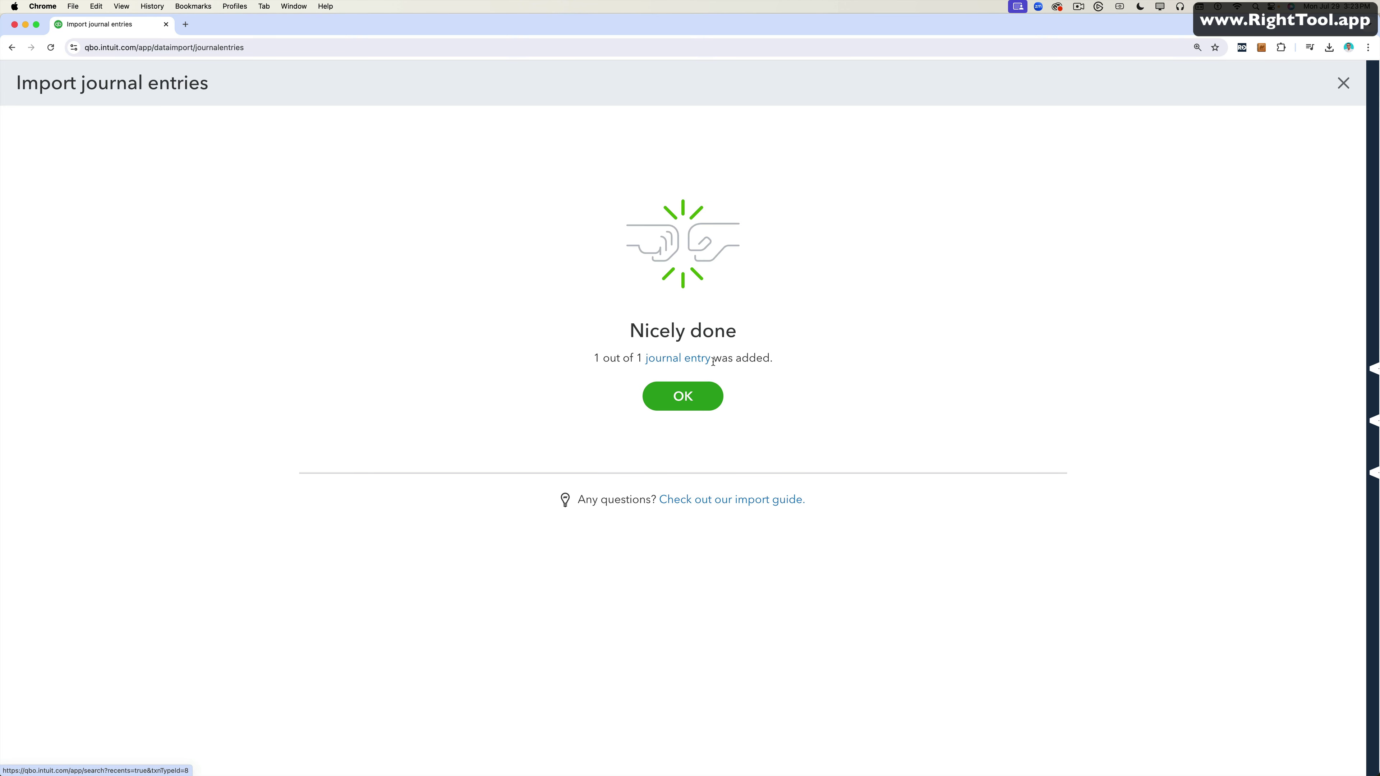
Step: Open the imported 07/31/2024 journal entry from the added transactions and examine its lines
click(681, 361)
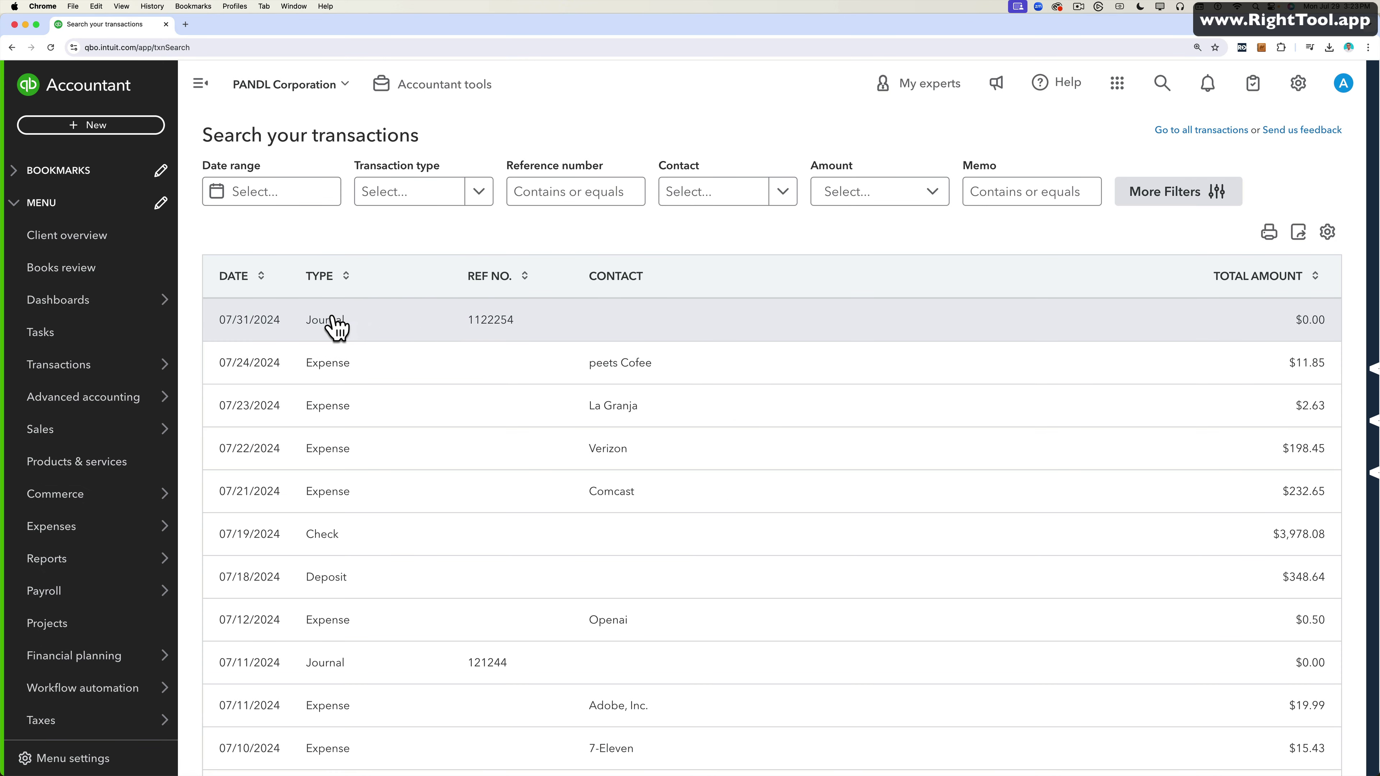
click(320, 333)
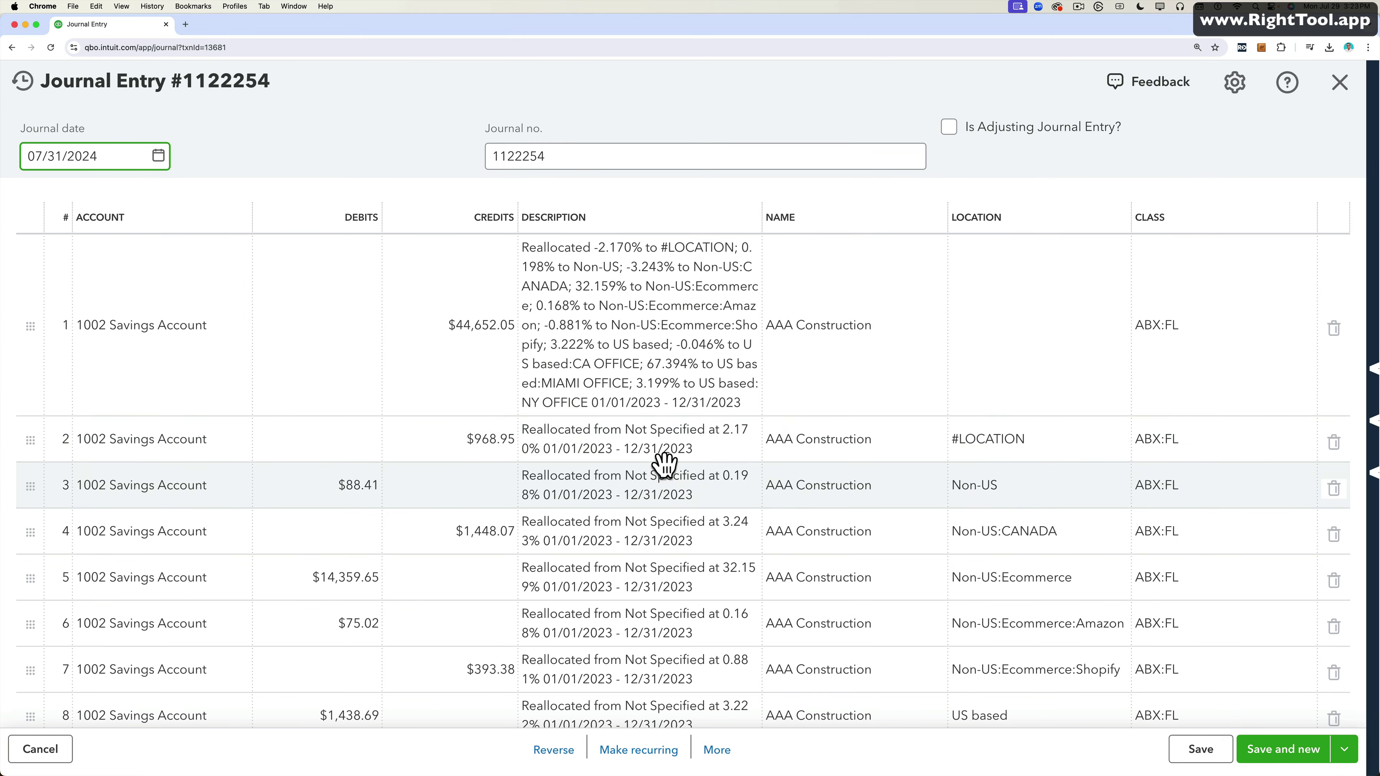
scroll(662, 459, down, 5)
scroll(664, 465, down, 20)
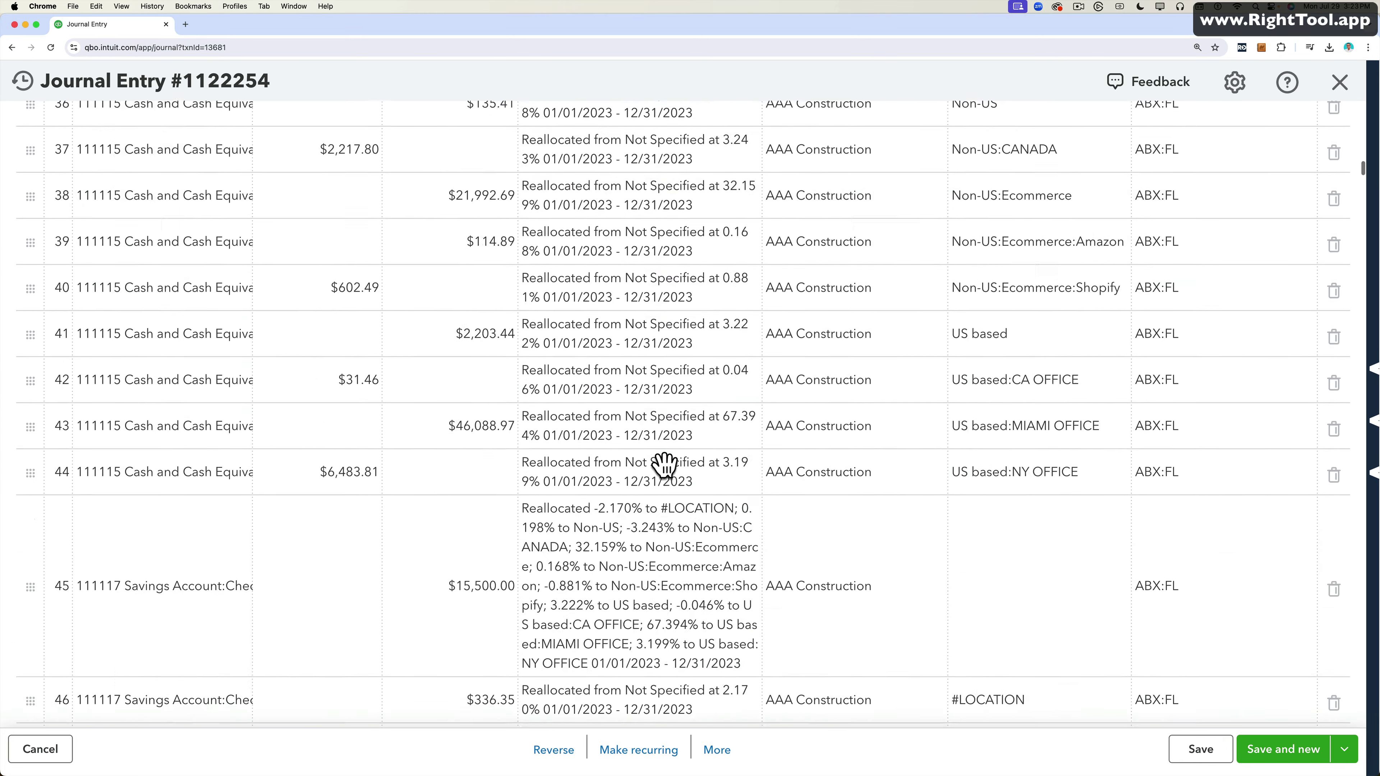
scroll(663, 465, down, 15)
click(672, 389)
scroll(632, 350, up, 6)
scroll(632, 351, up, 20)
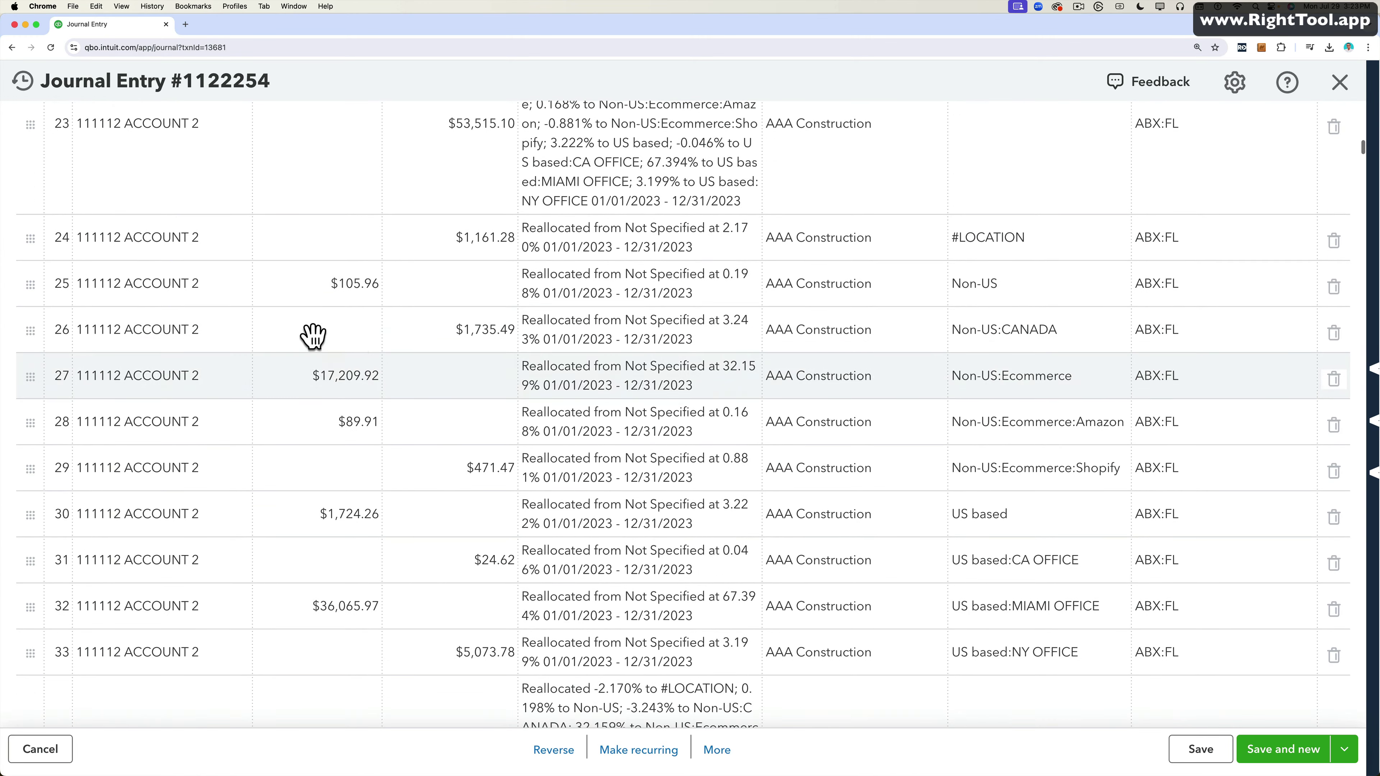
Step: Inspect the account, name, location and class on line 25, and browse the surrounding journal lines
click(228, 283)
click(885, 289)
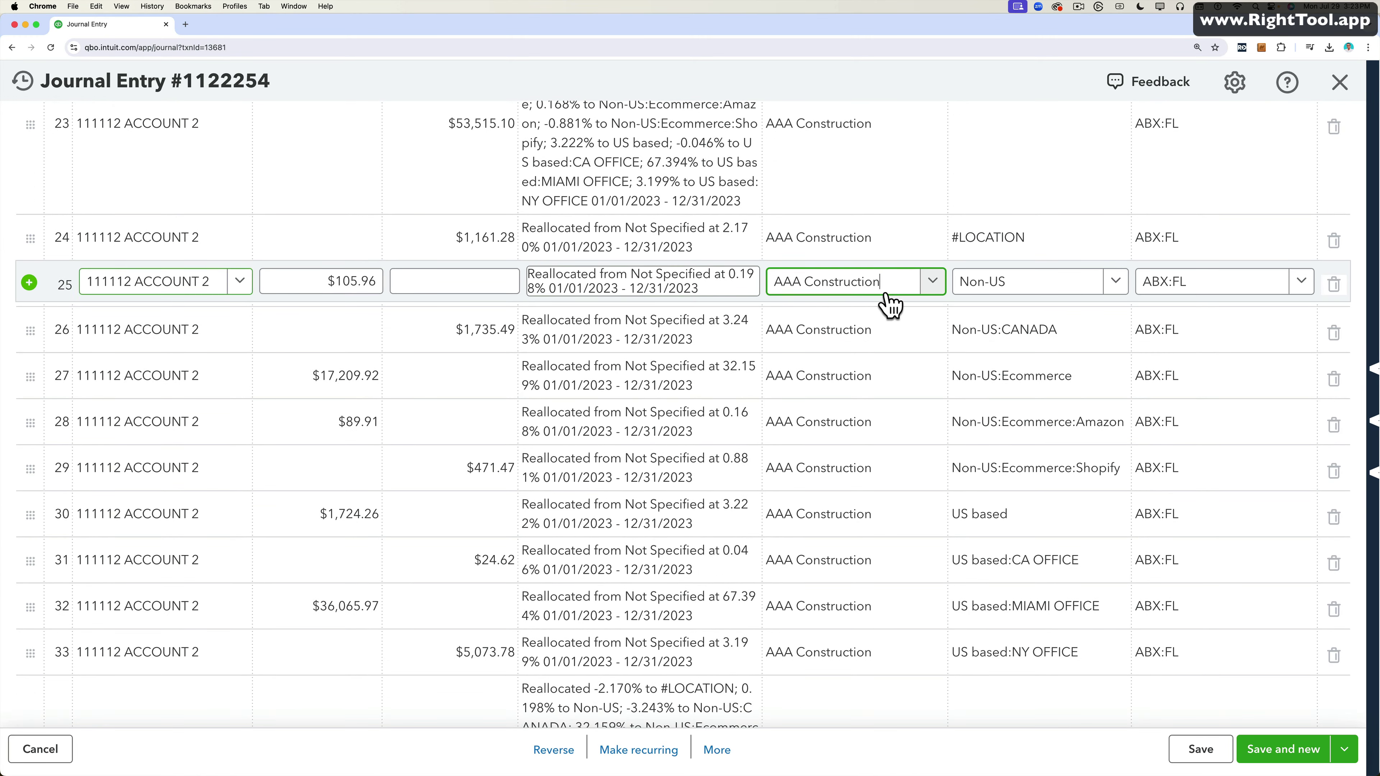
click(960, 288)
click(1244, 289)
scroll(652, 261, up, 15)
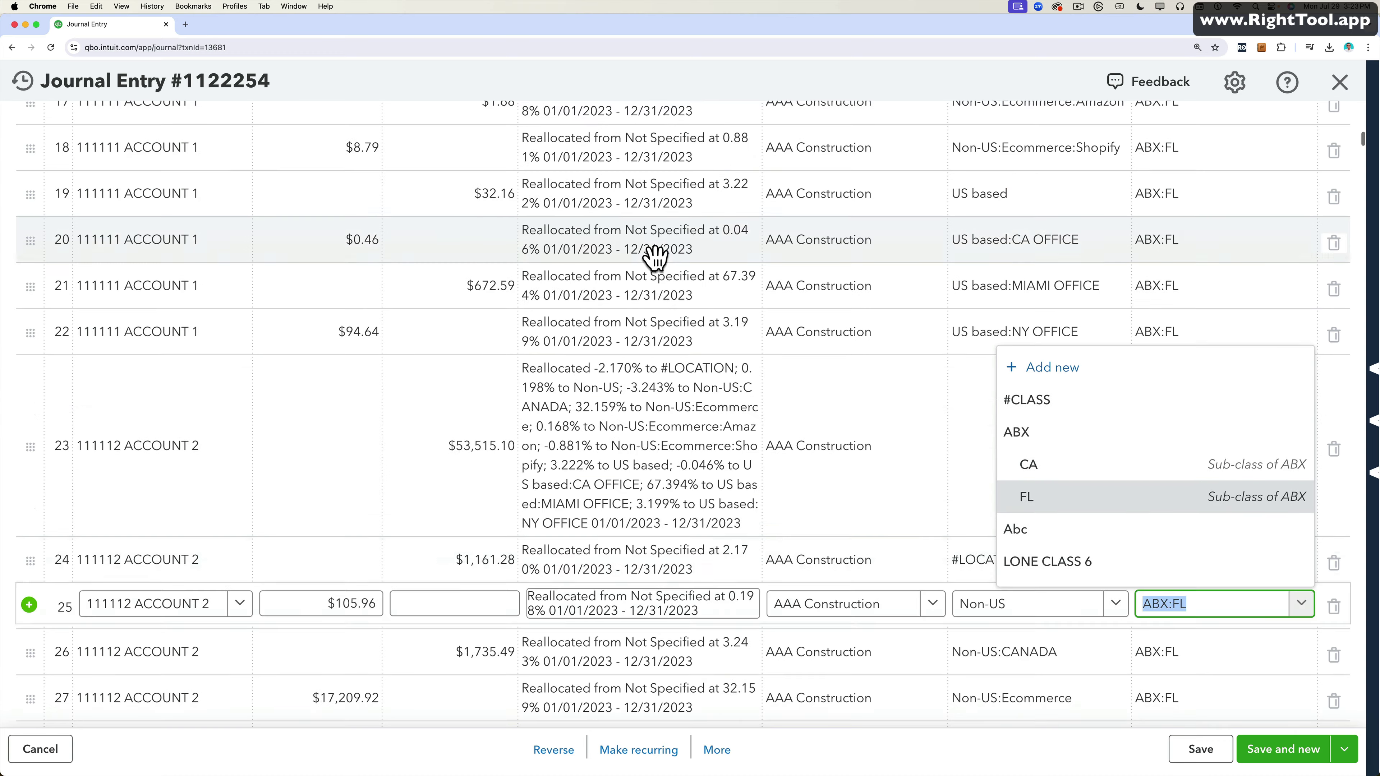
scroll(653, 271, down, 20)
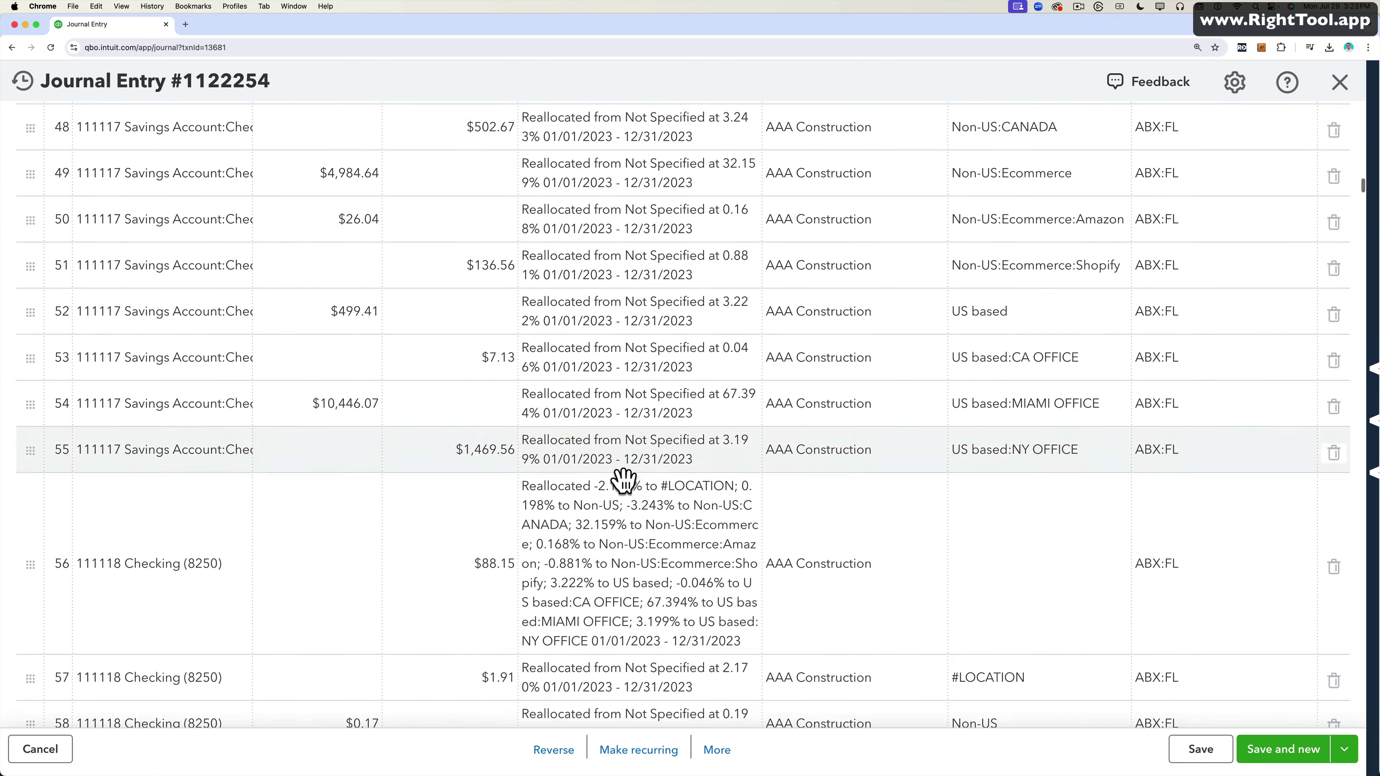
scroll(619, 487, up, 20)
scroll(616, 487, up, 15)
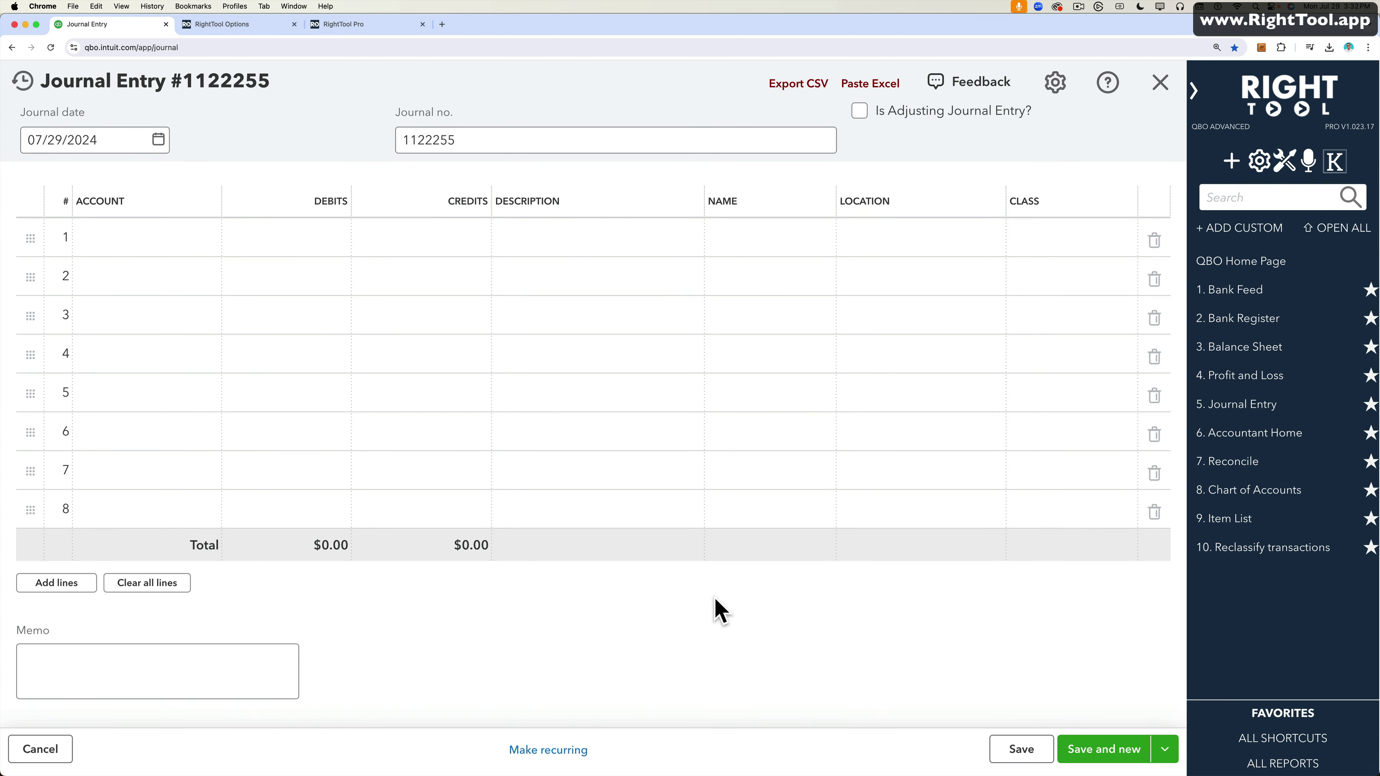
Step: Collapse and reopen the RightTool sidebar beside the blank journal entry
click(1206, 90)
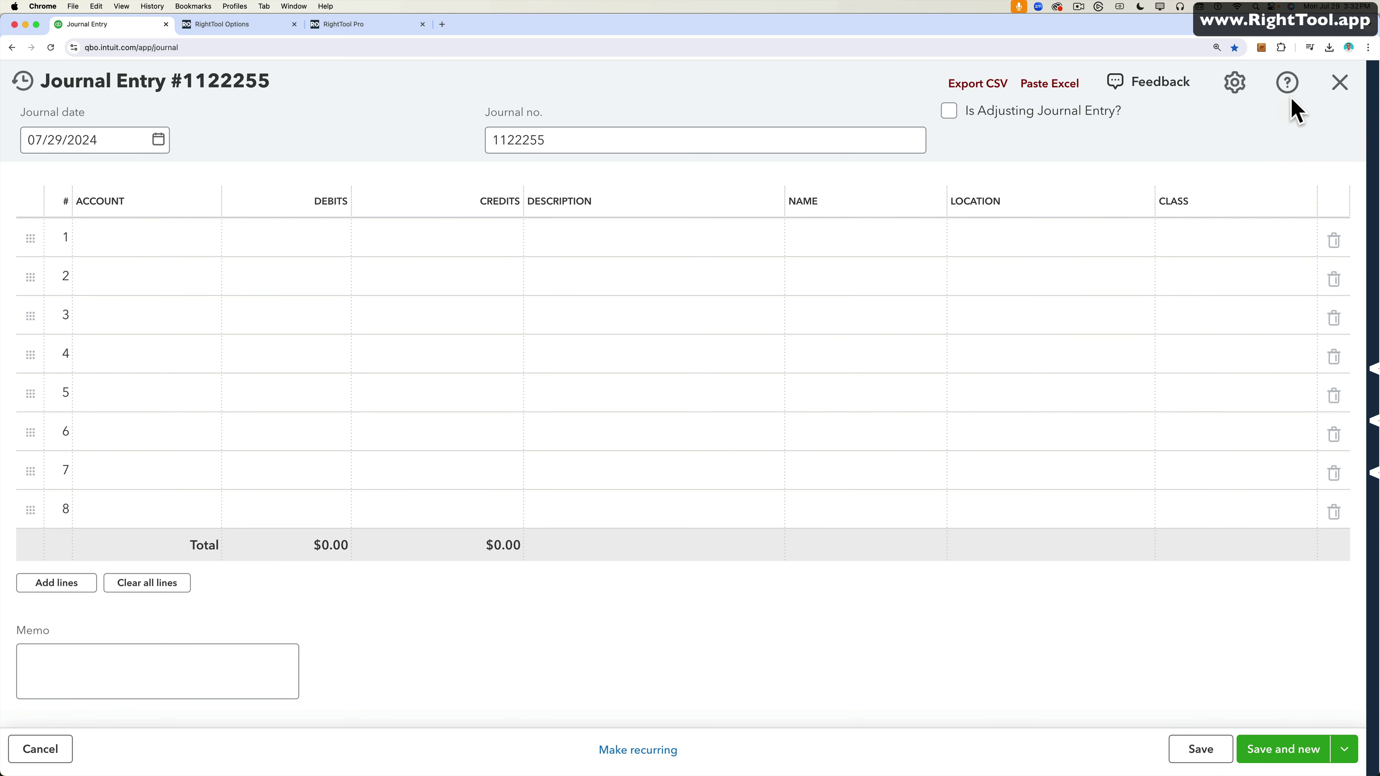
click(1372, 106)
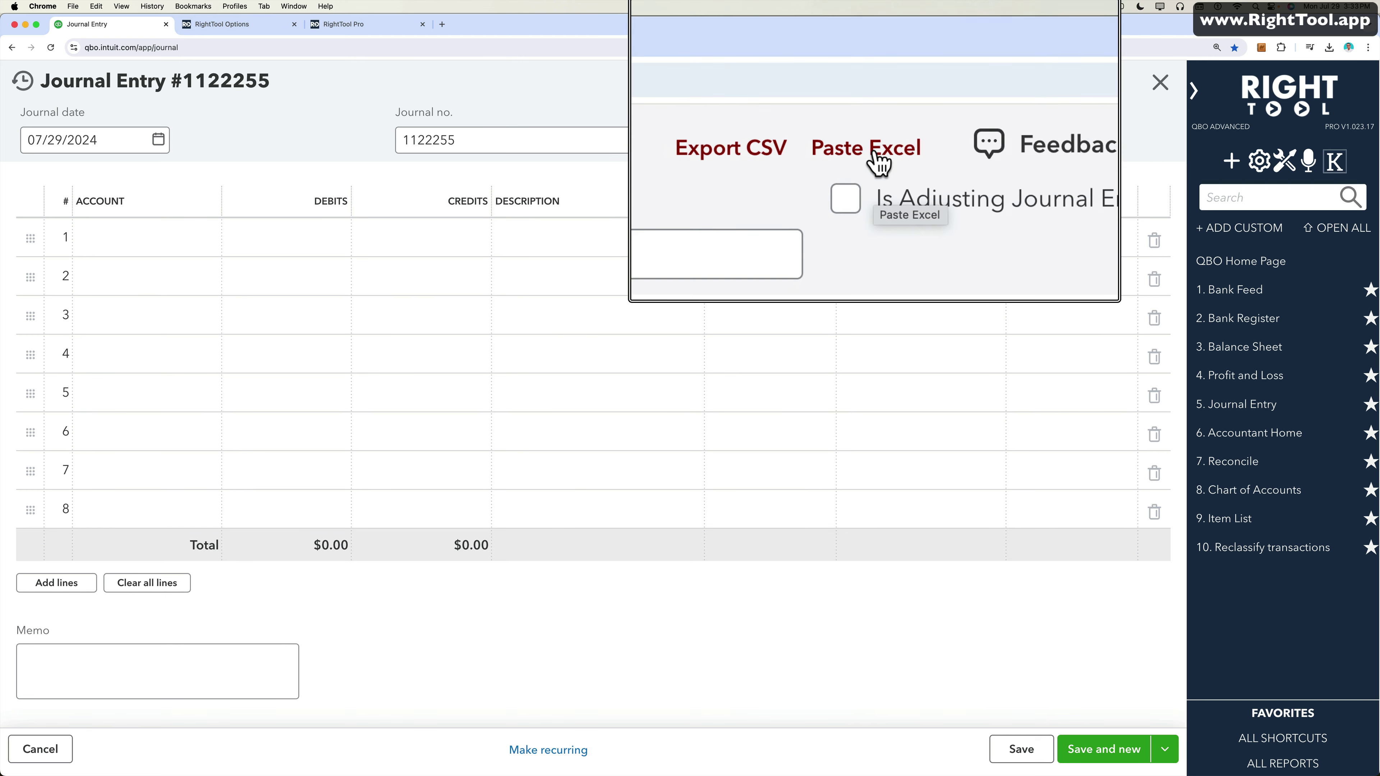
Step: Start Paste Excel on the blank journal entry and copy the ACCOUNT through CLASS data rows from the Excel spreadsheet
click(879, 92)
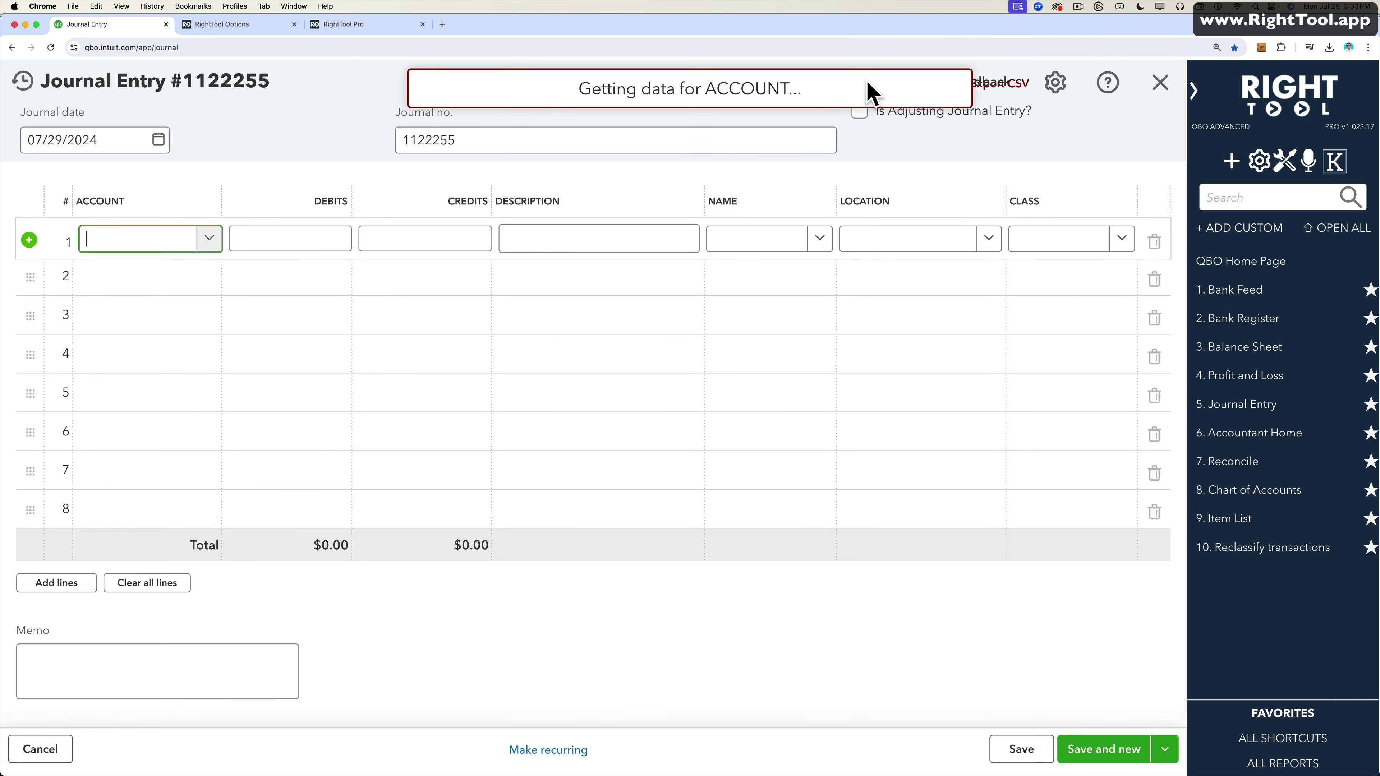
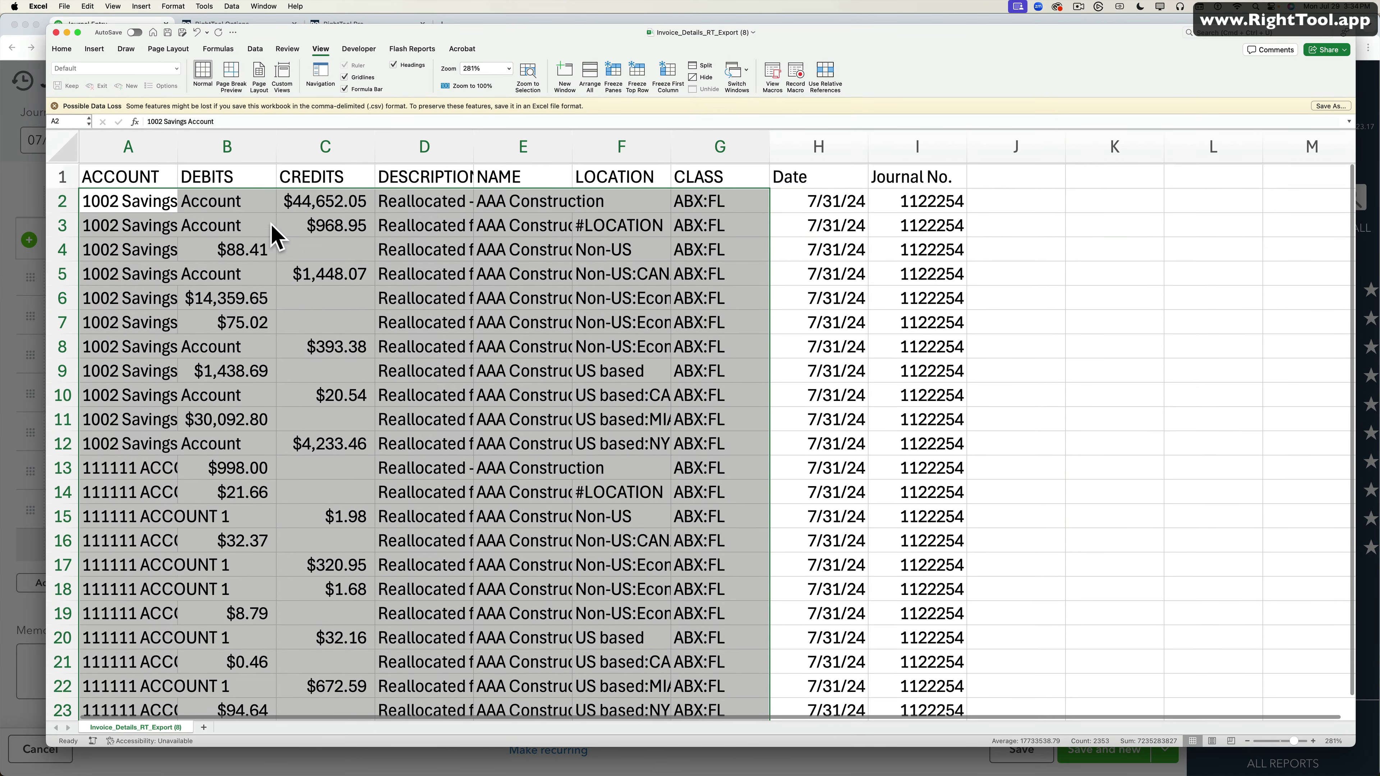
right_click(249, 213)
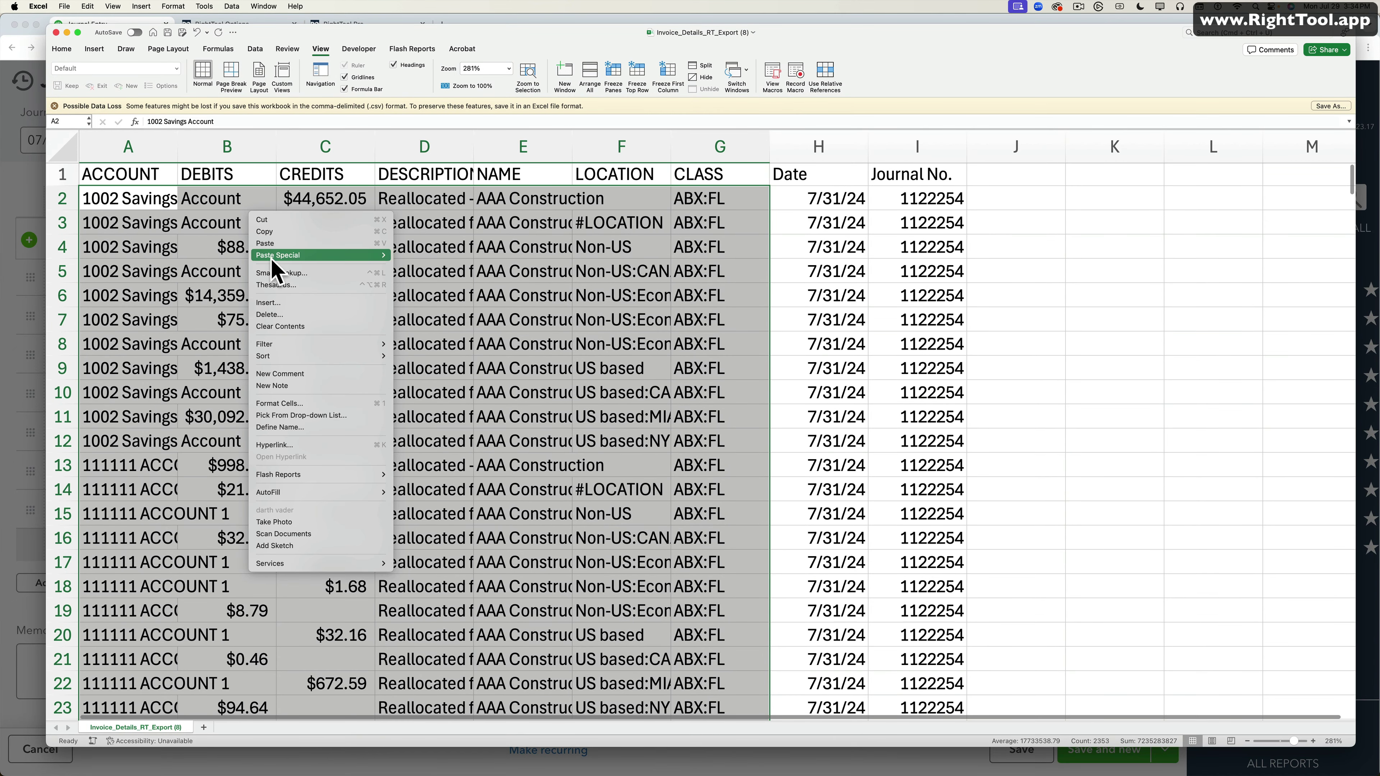
click(276, 232)
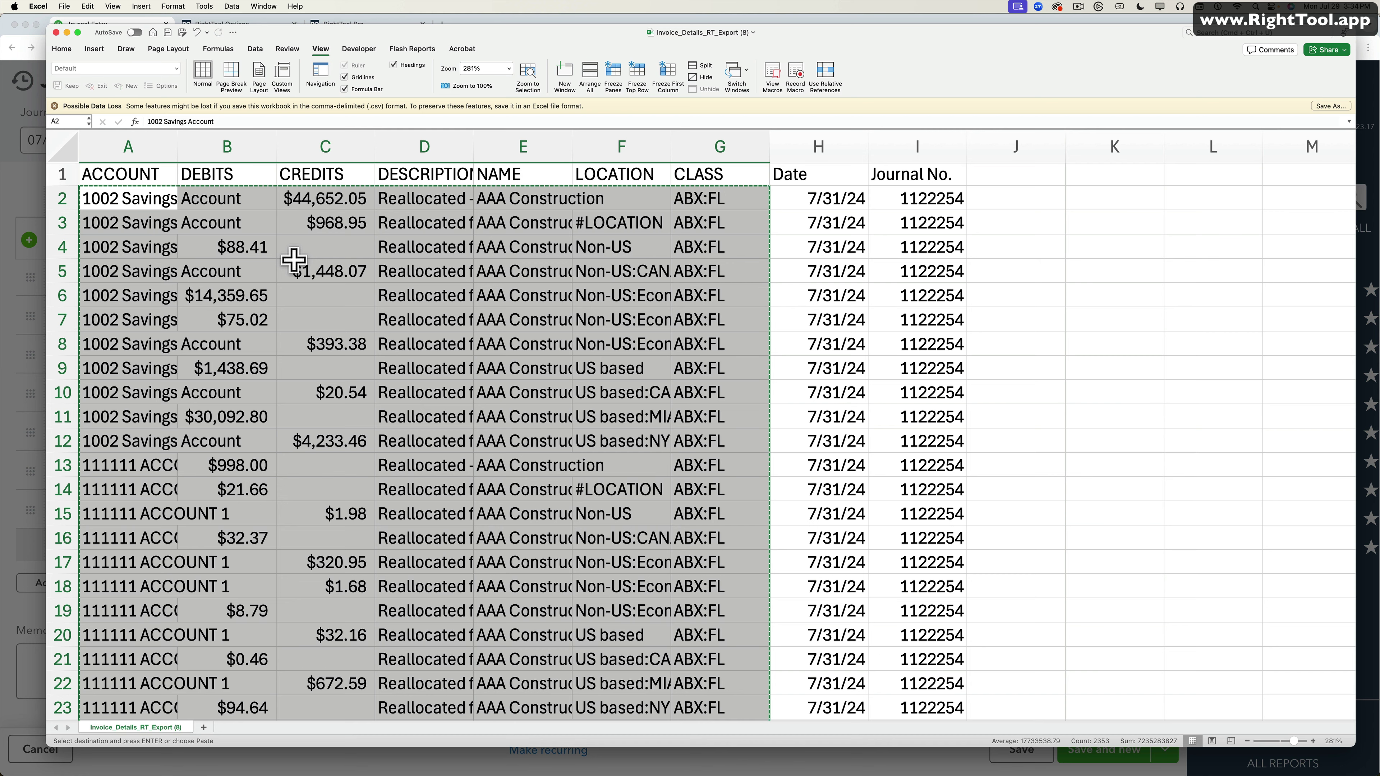
Step: Switch back to QuickBooks Online, paste the copied rows into Paste Into Category Details, and check their match status
click(24, 169)
click(583, 368)
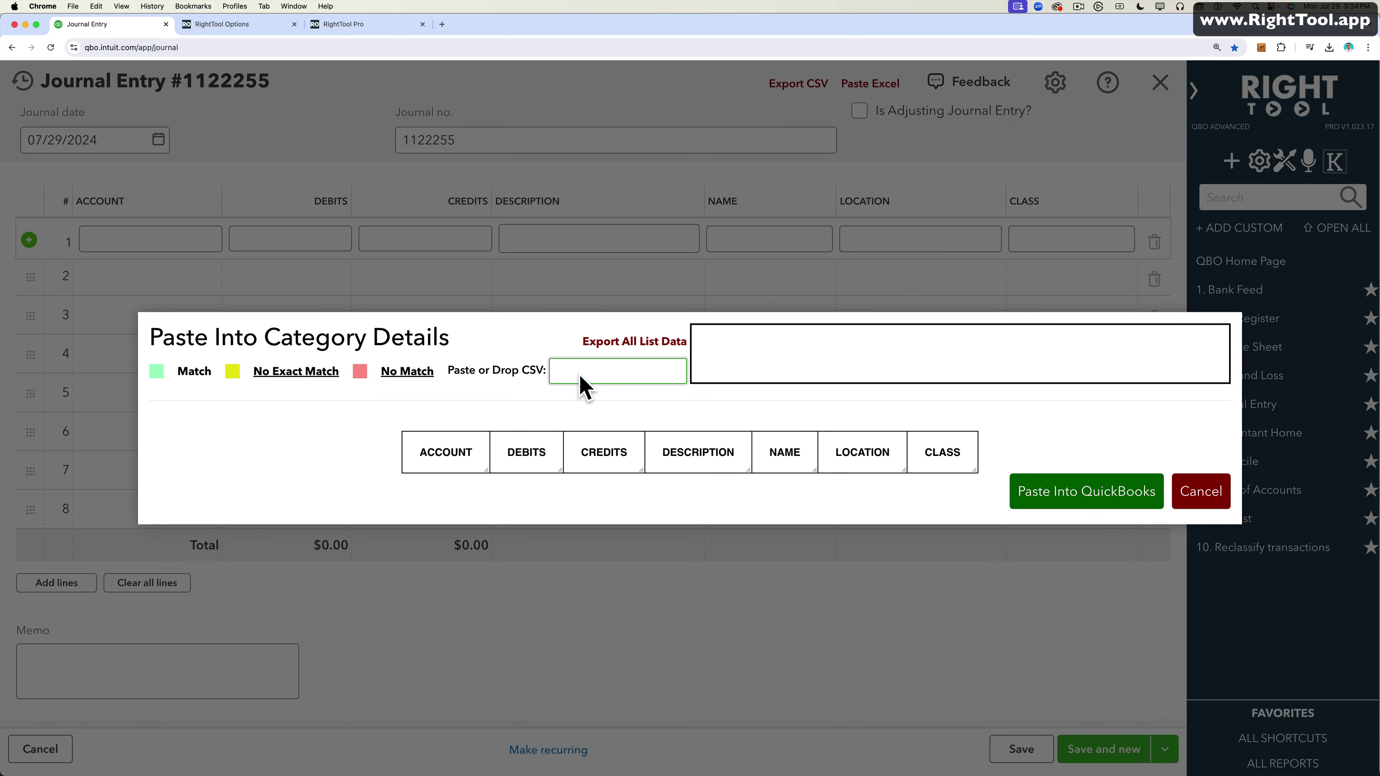
right_click(565, 367)
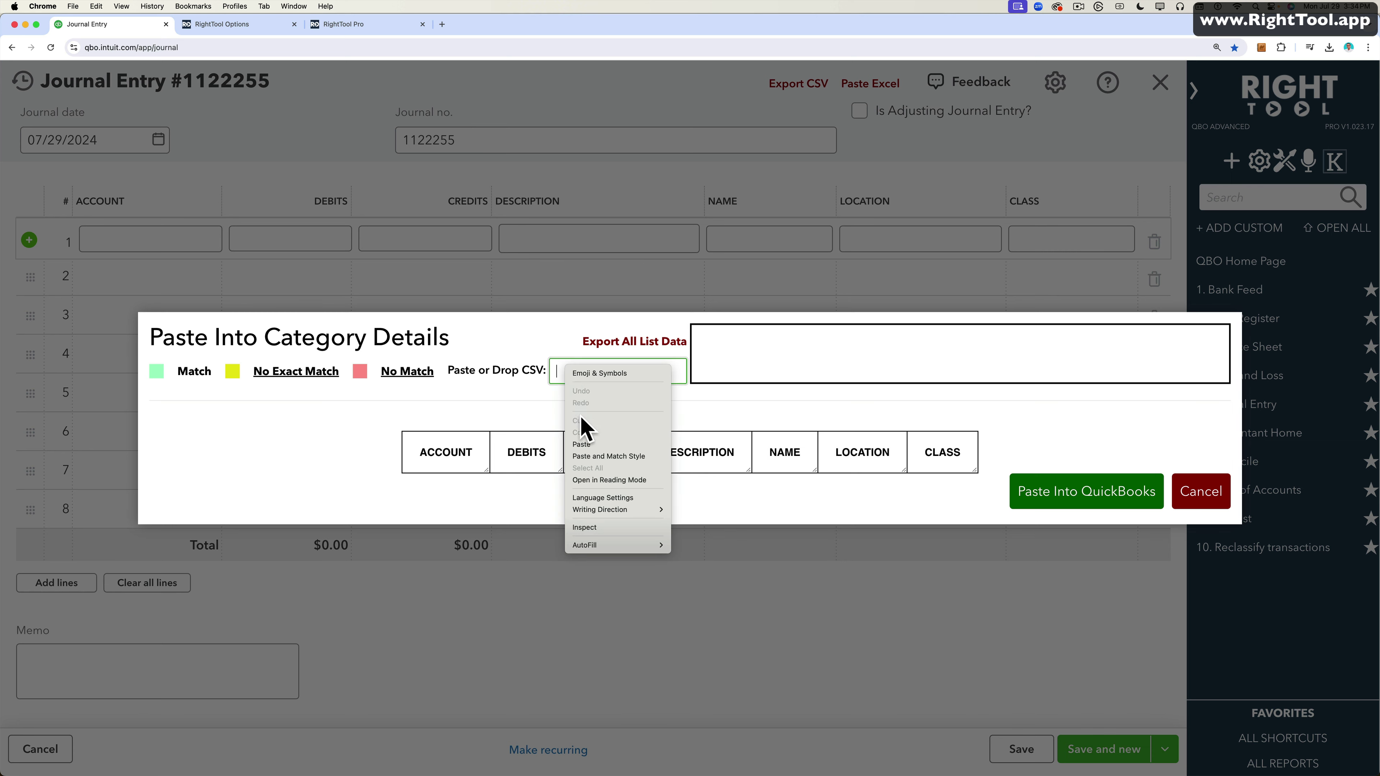
click(600, 453)
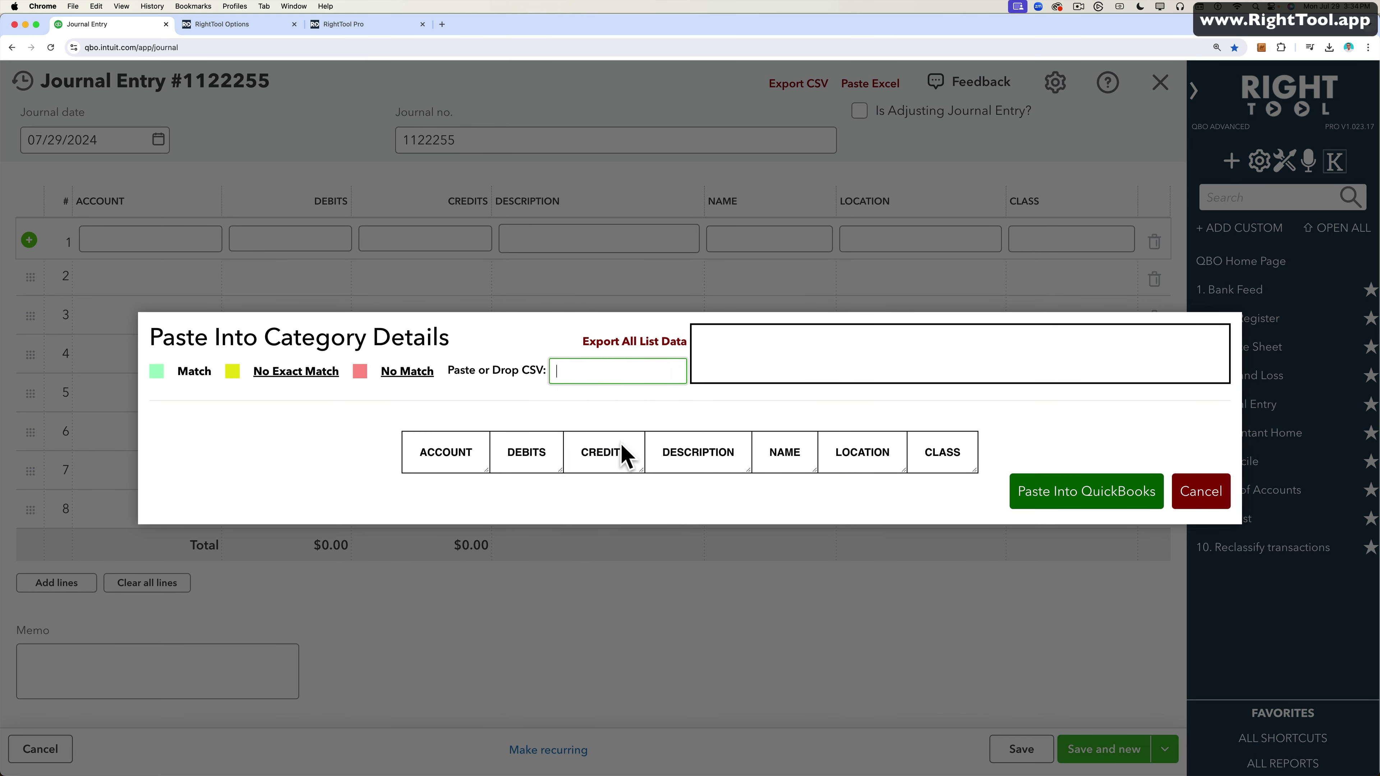
scroll(691, 449, down, 1)
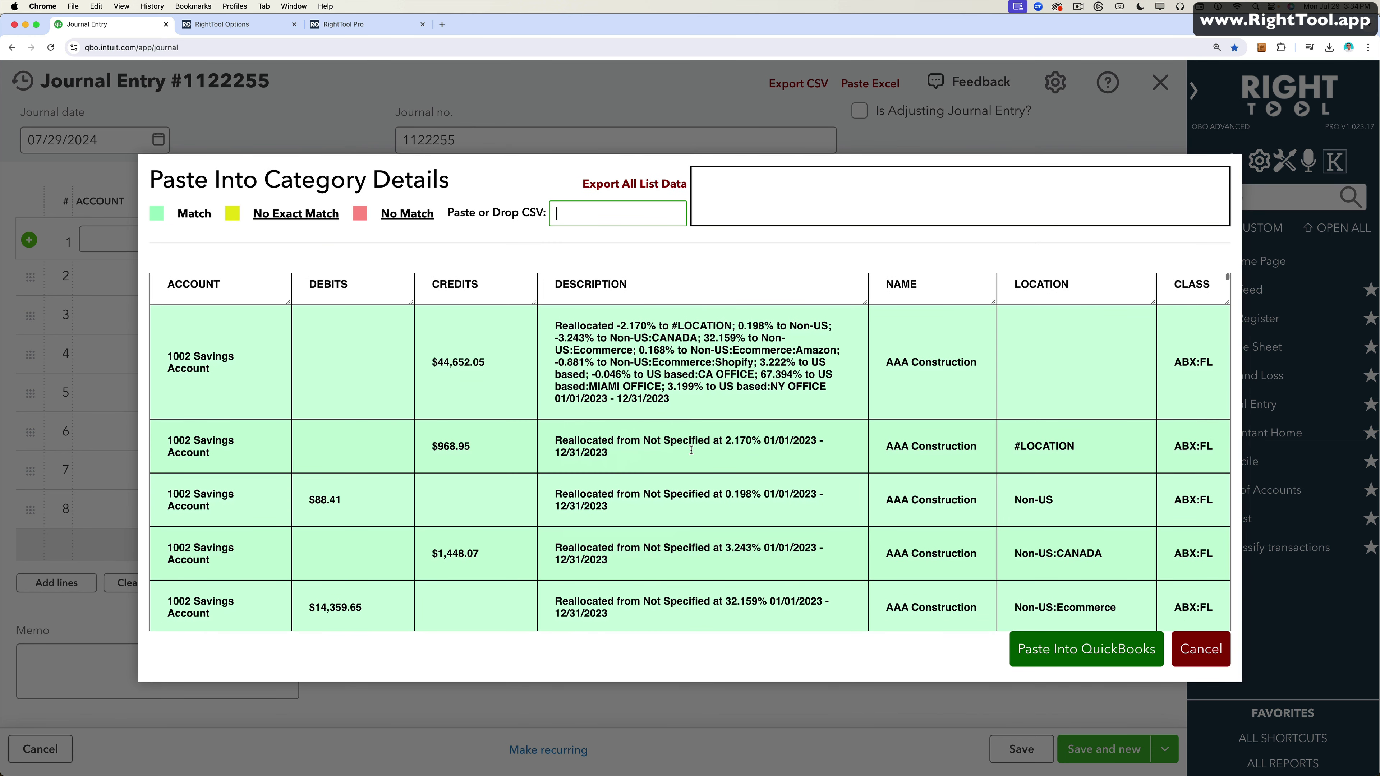
scroll(691, 450, down, 5)
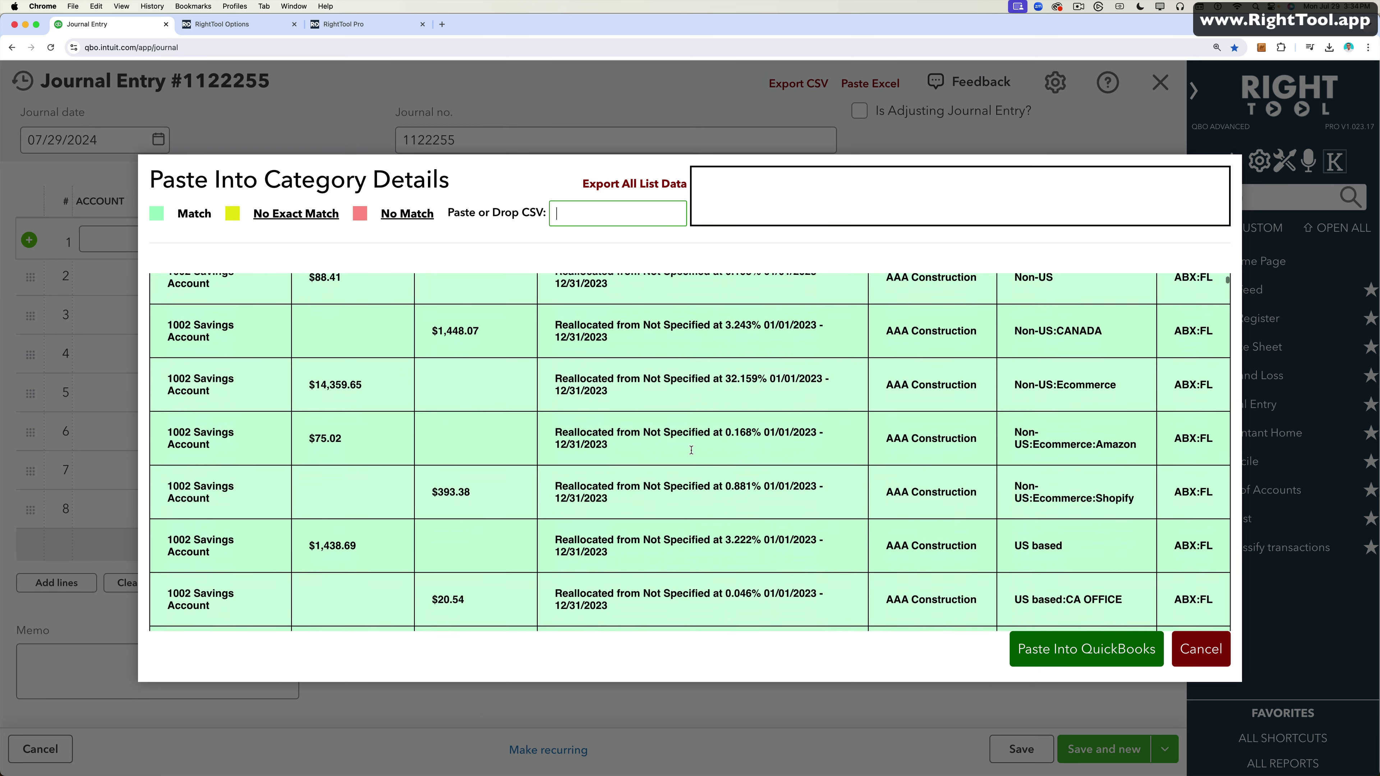
Step: Clear the account on the $1,448.07 credit line, look up 1002, and choose 1002 Savings Account from the suggestions
click(220, 341)
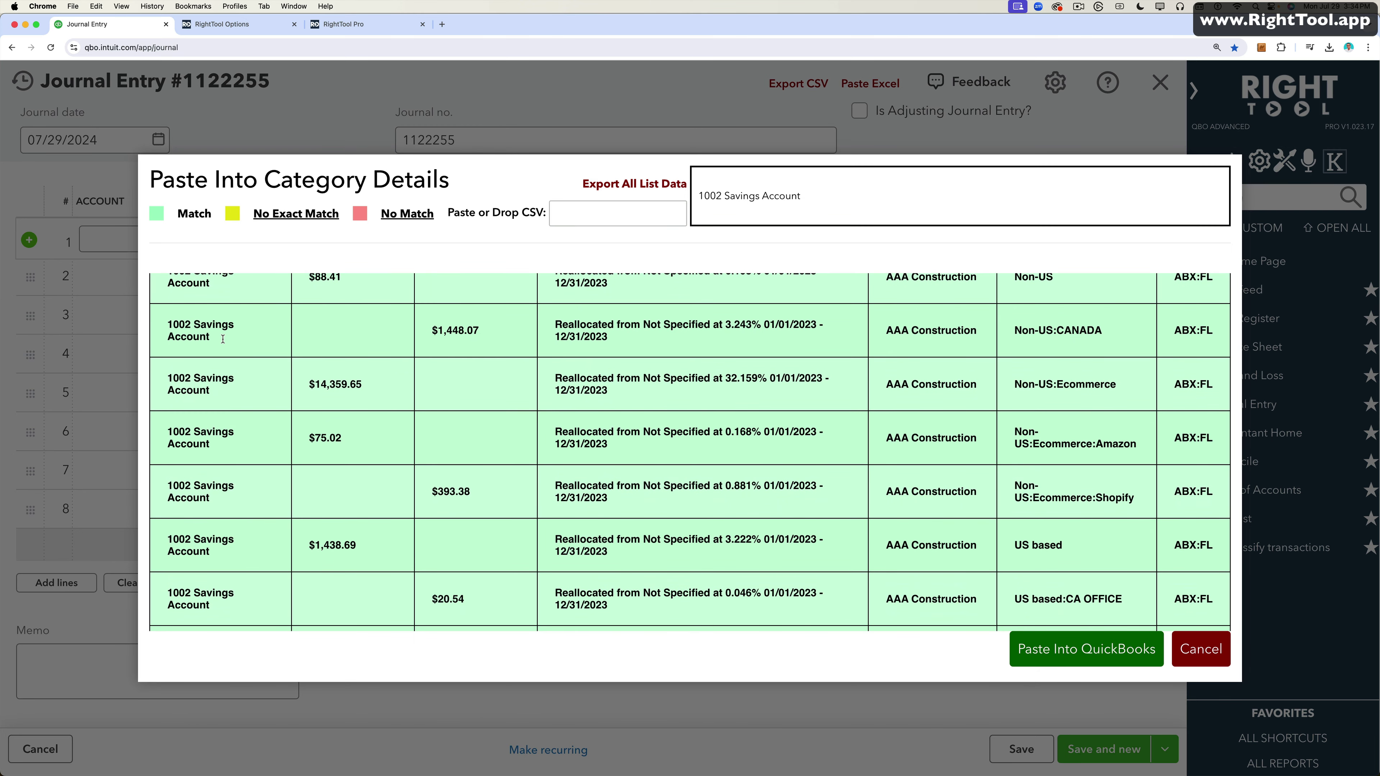
drag(212, 339, 148, 337)
key(BackSpace)
click(942, 337)
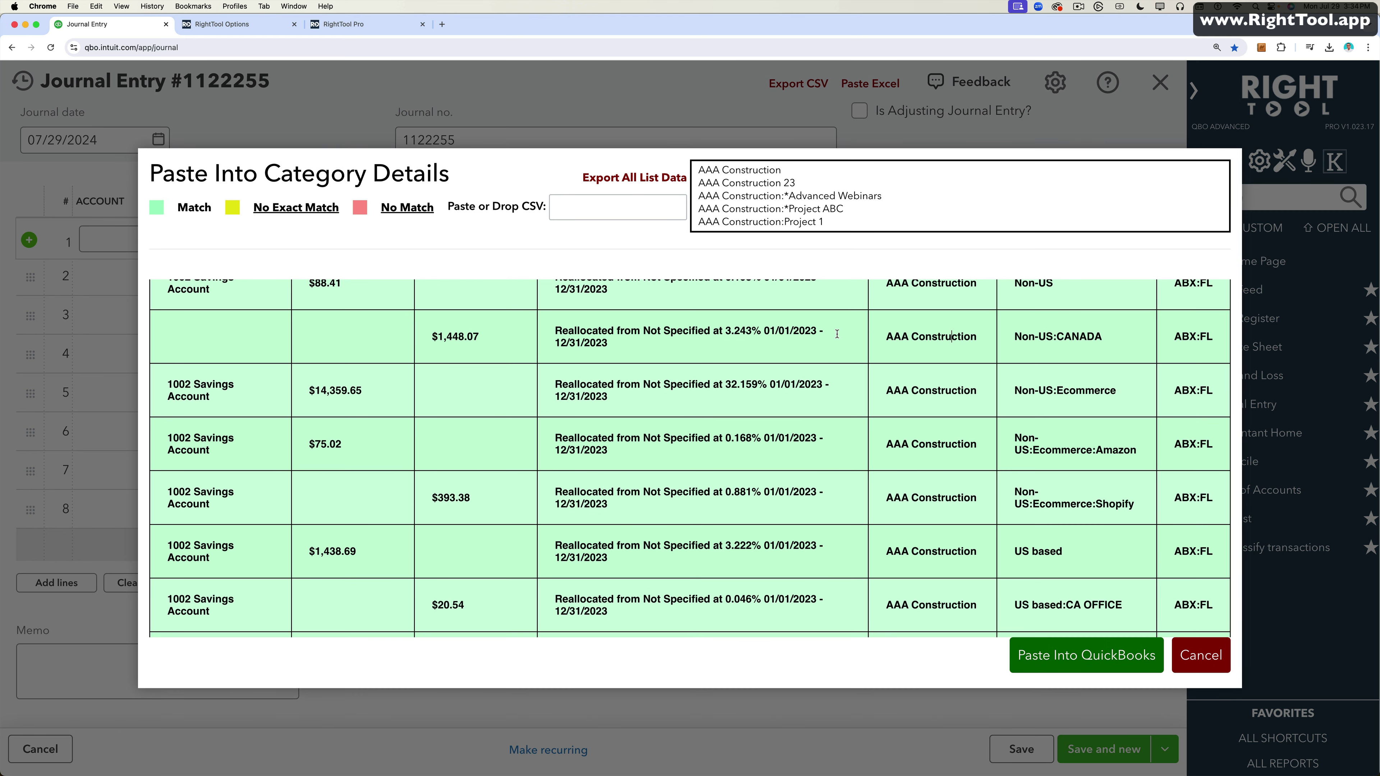
click(1100, 338)
click(248, 333)
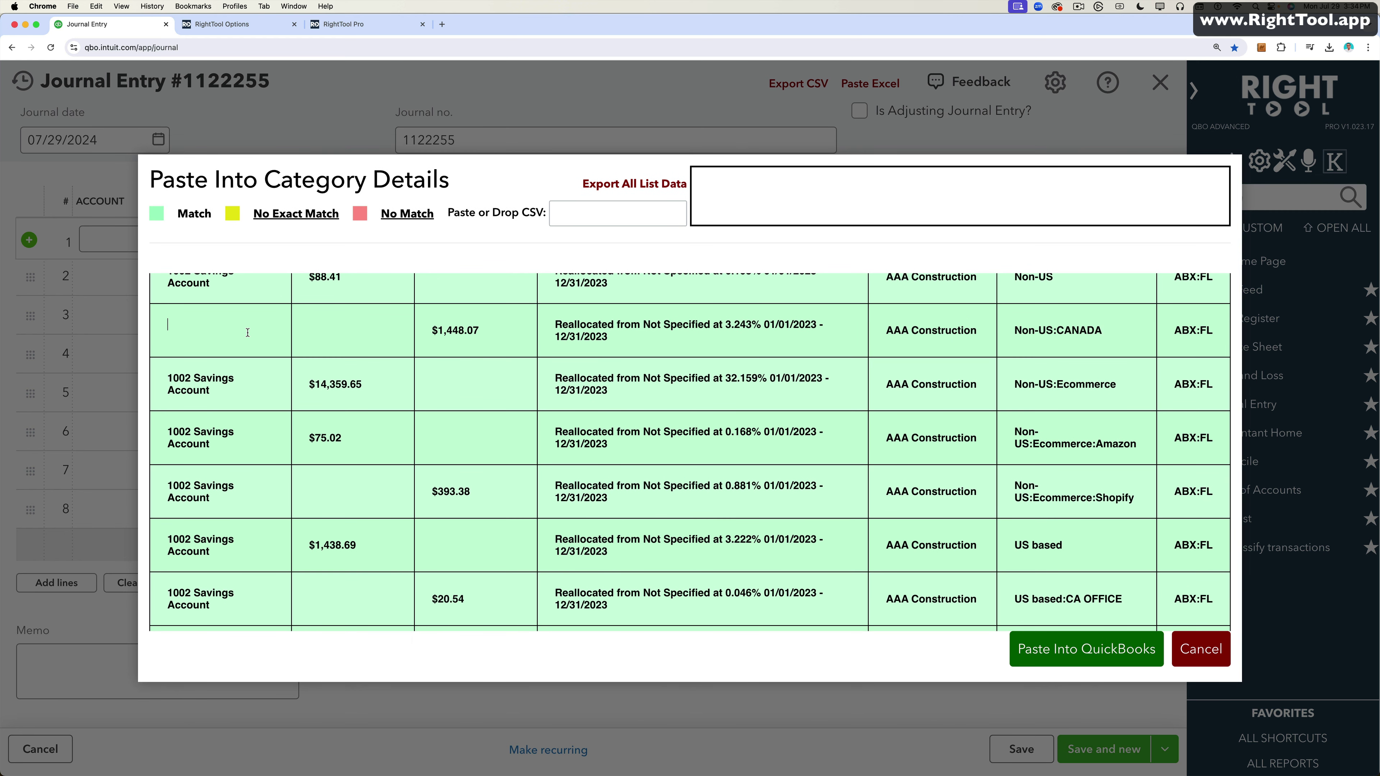
text(1002)
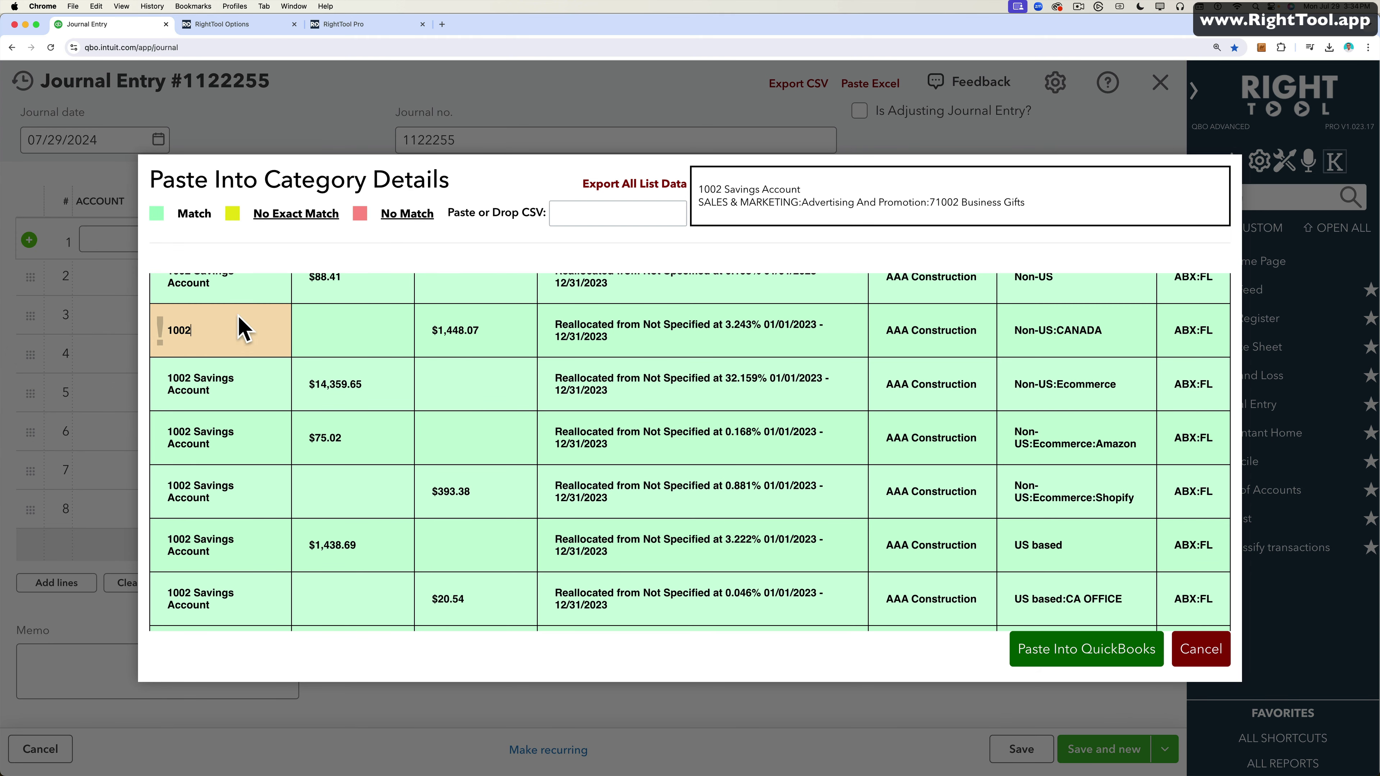
click(768, 191)
Step: Check the matched rows, paste them into the QuickBooks journal entry, and save the entry
scroll(885, 474, up, 5)
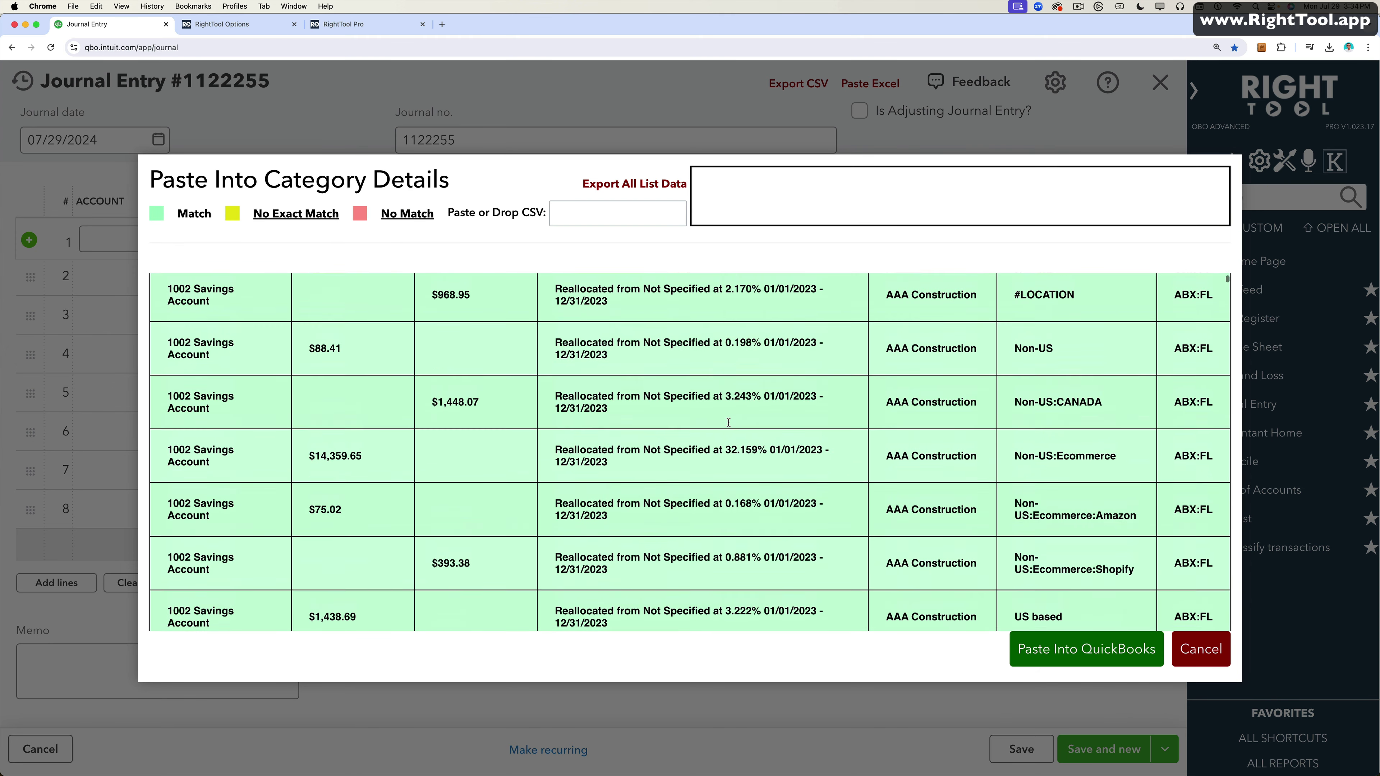
scroll(1096, 405, down, 15)
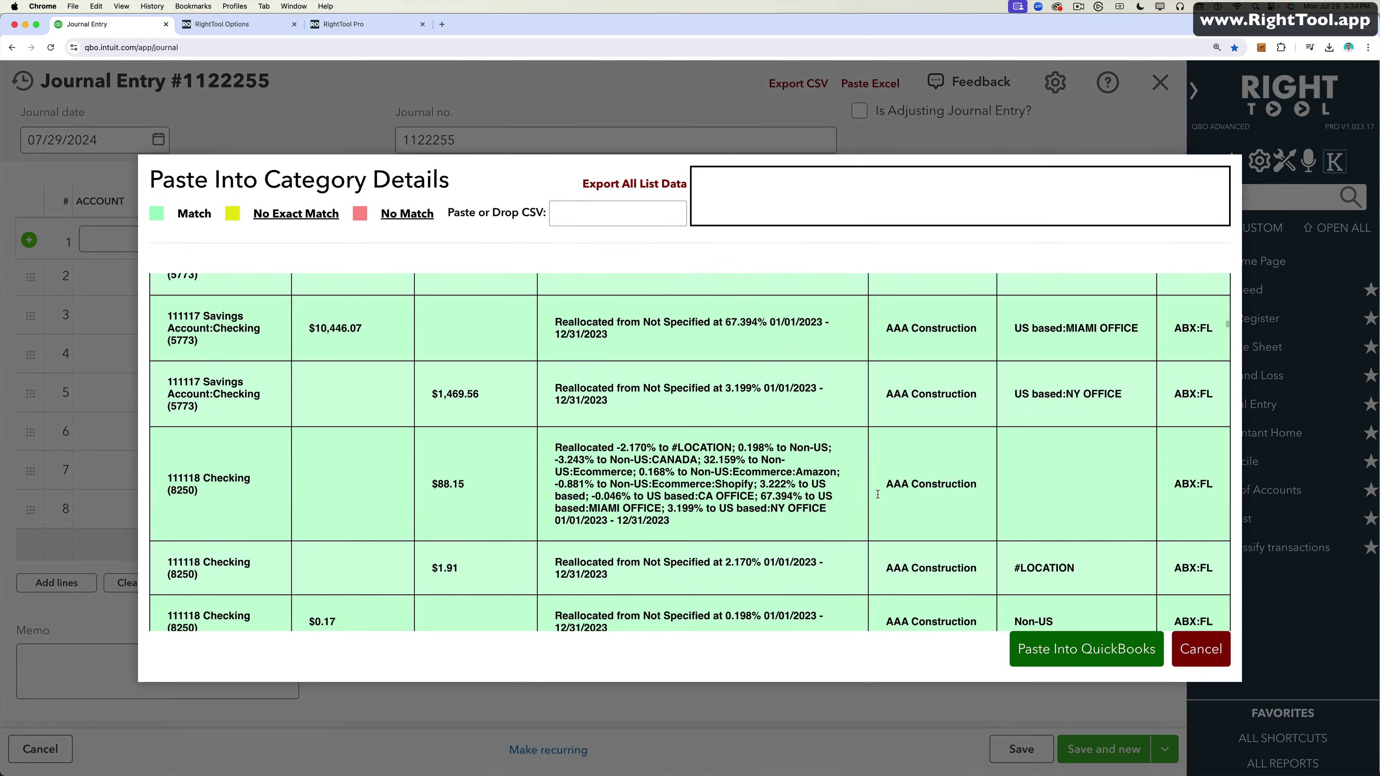
scroll(878, 494, up, 15)
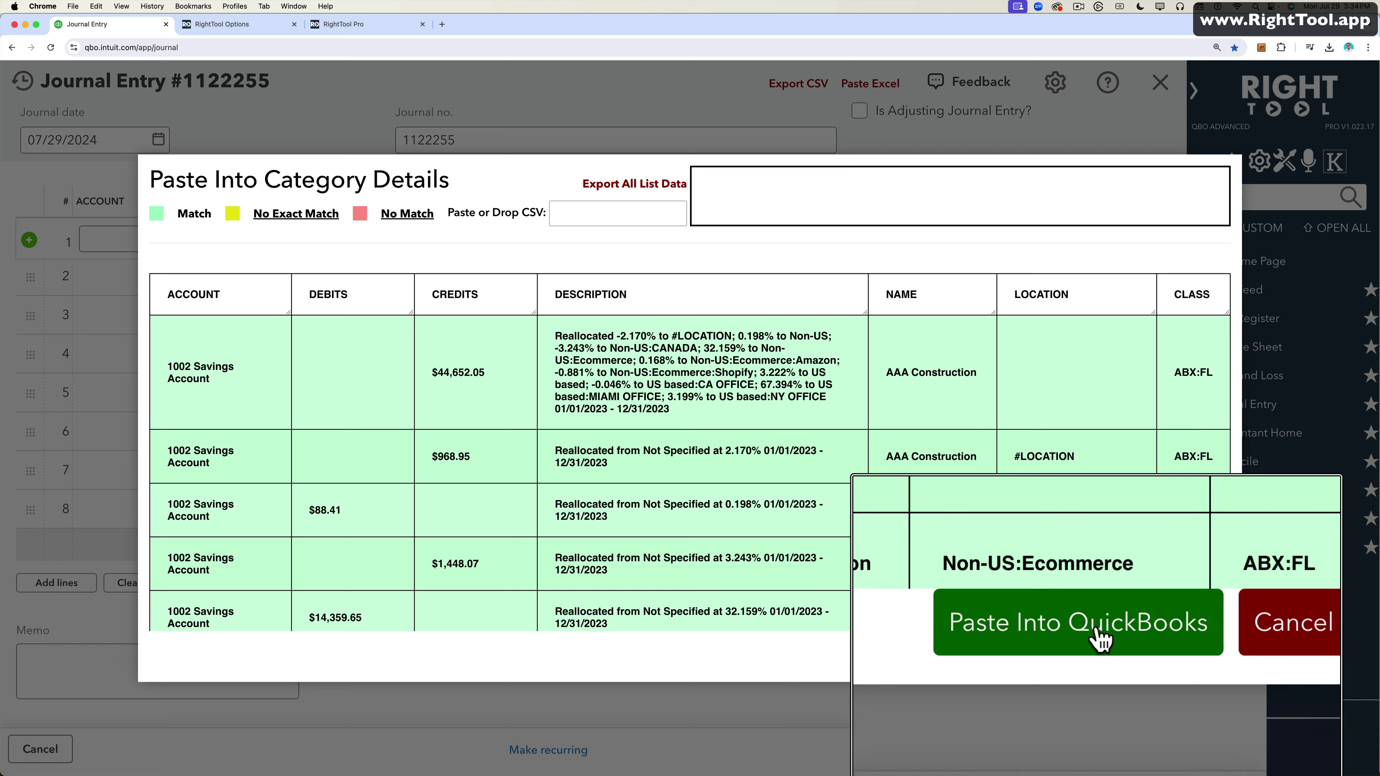
click(1094, 647)
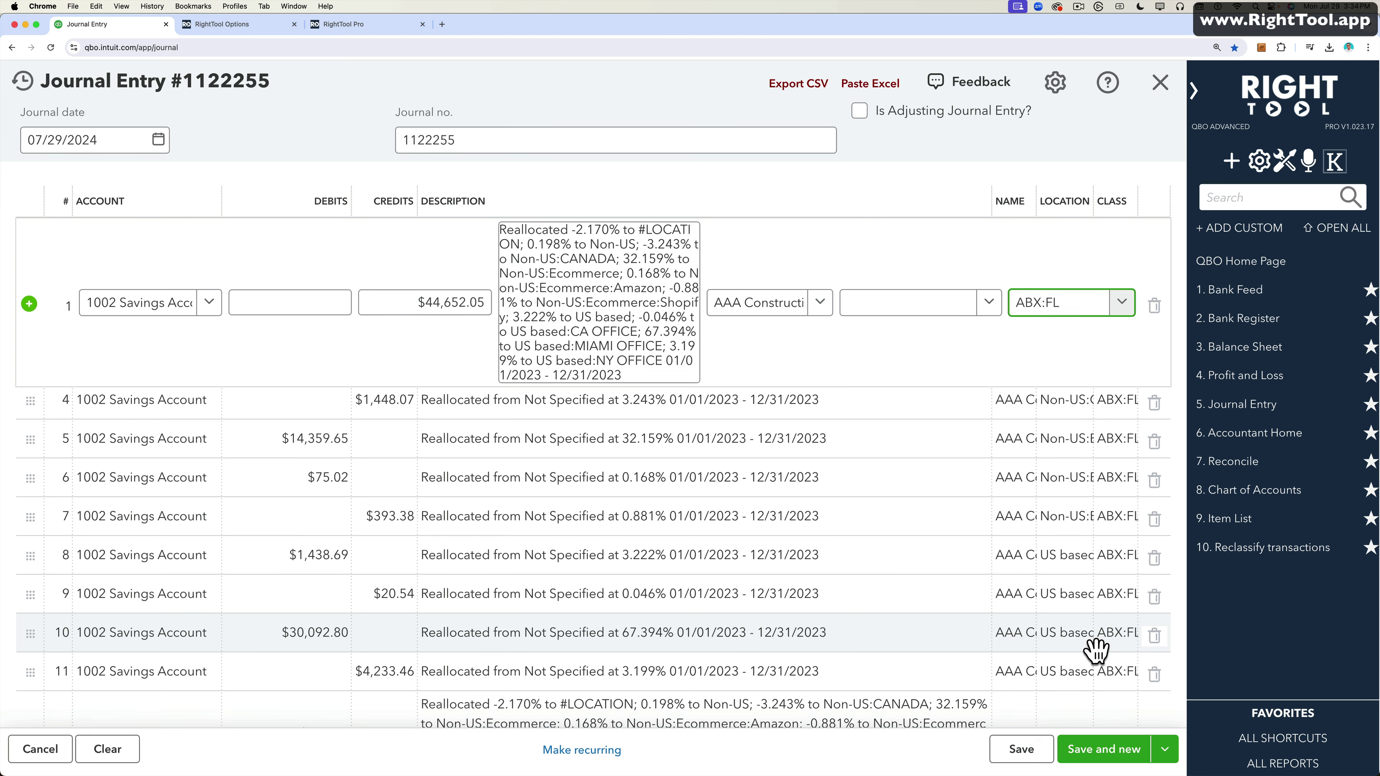
click(792, 473)
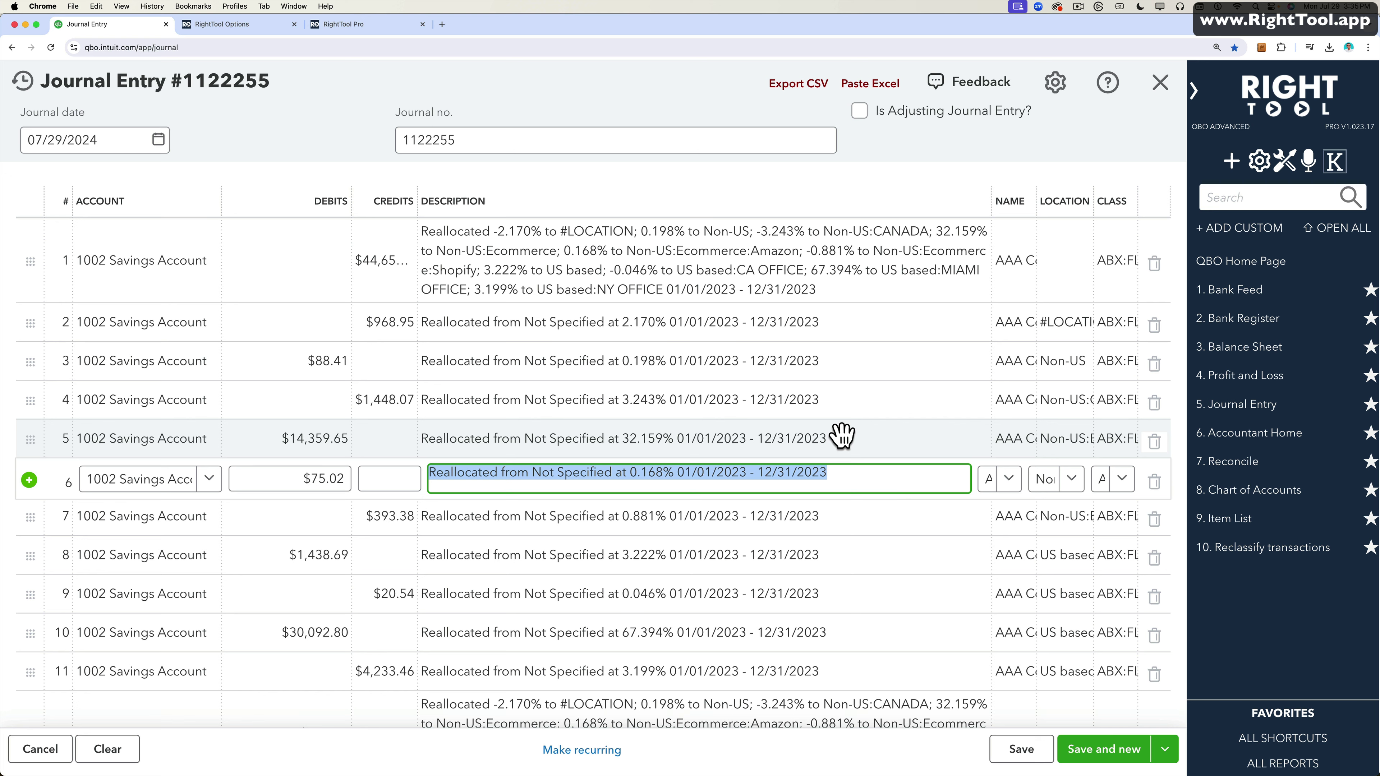
click(1020, 753)
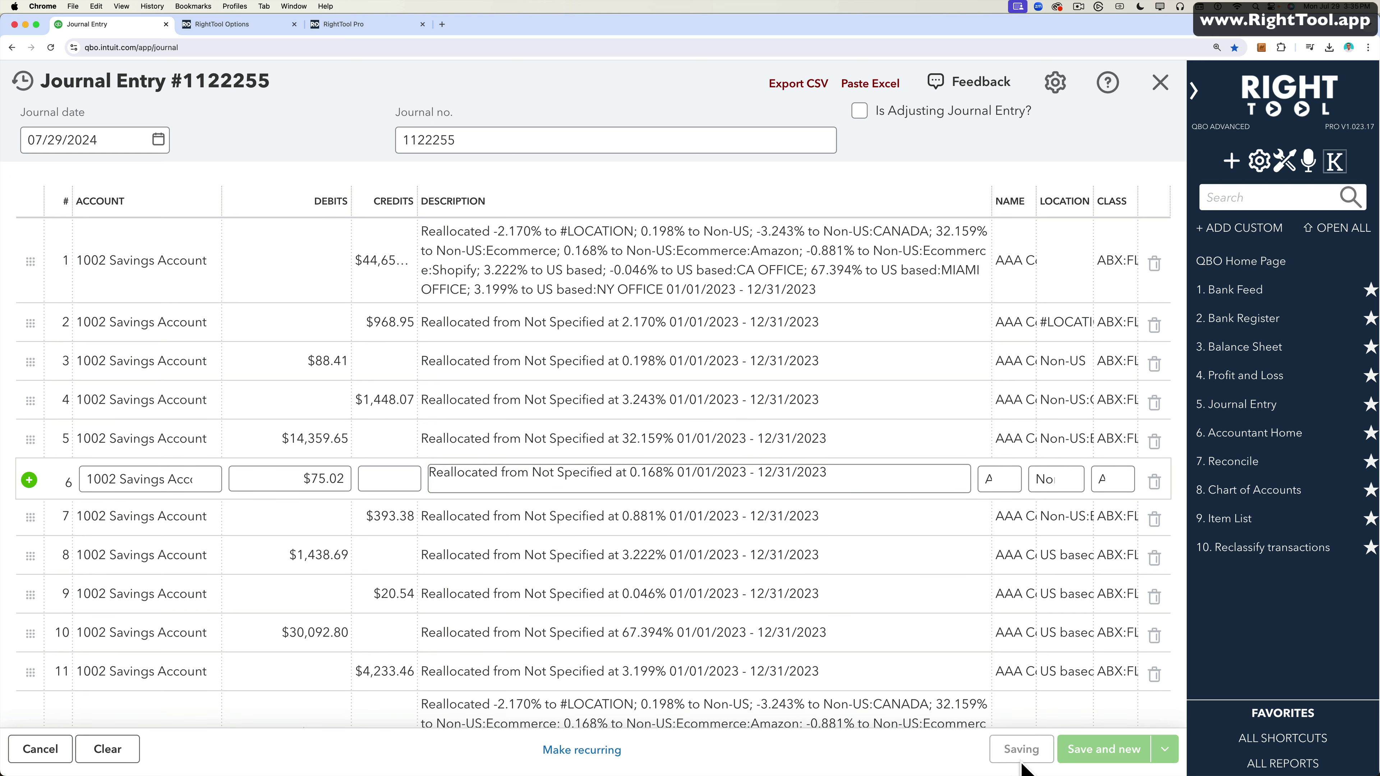